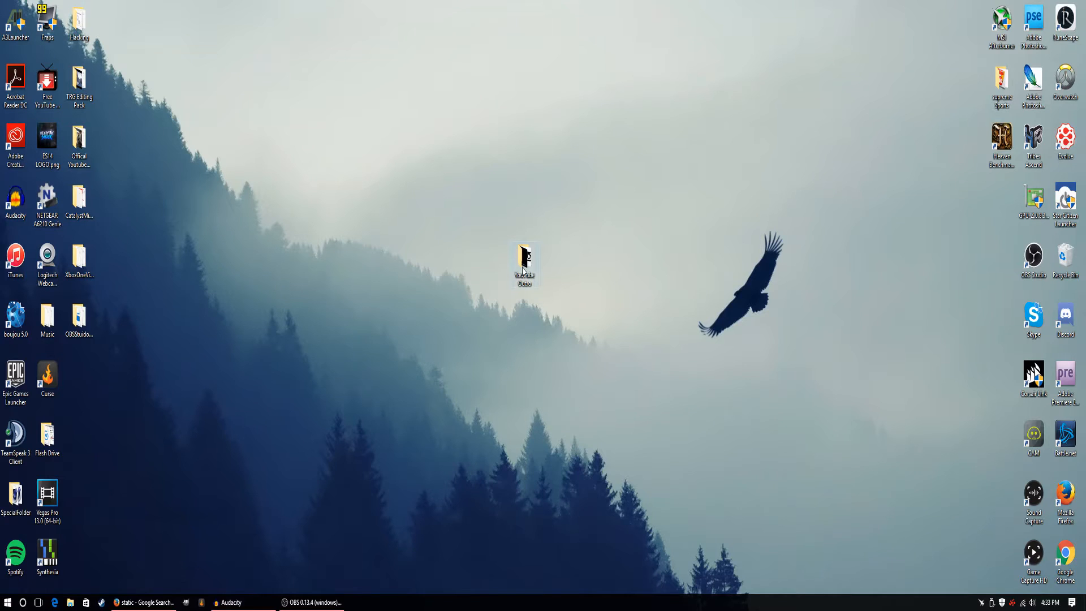
Open the YouTube Outro folder from the desktop and preview mwr.jpg
{"action": "double_click", "coordinate": [526, 259]}
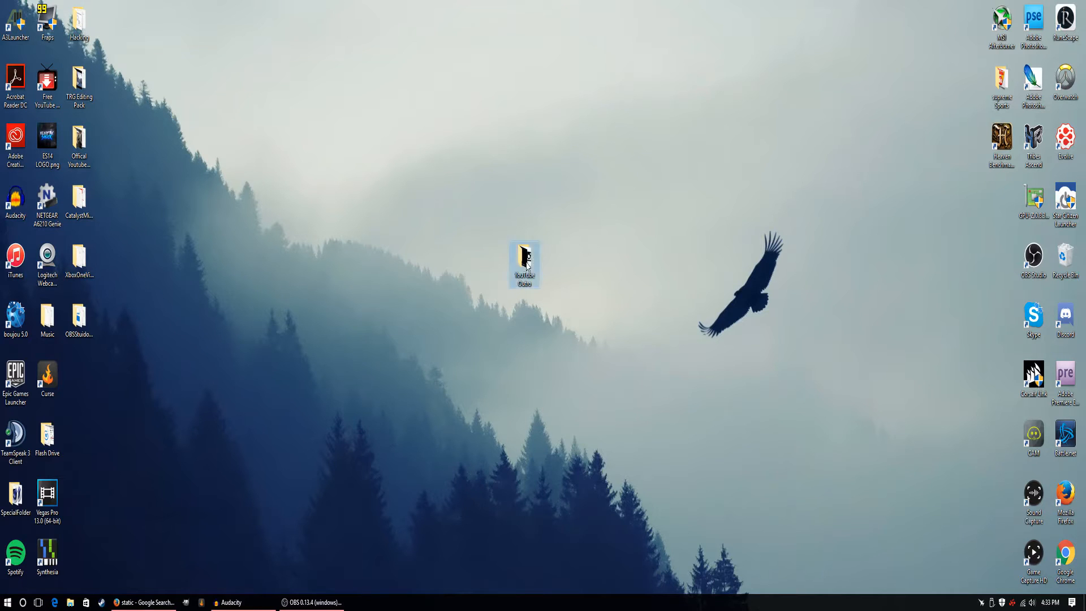
{"action": "left_click_drag", "start_coordinate": [284, 109], "coordinate": [684, 100]}
{"action": "double_click", "coordinate": [651, 224]}
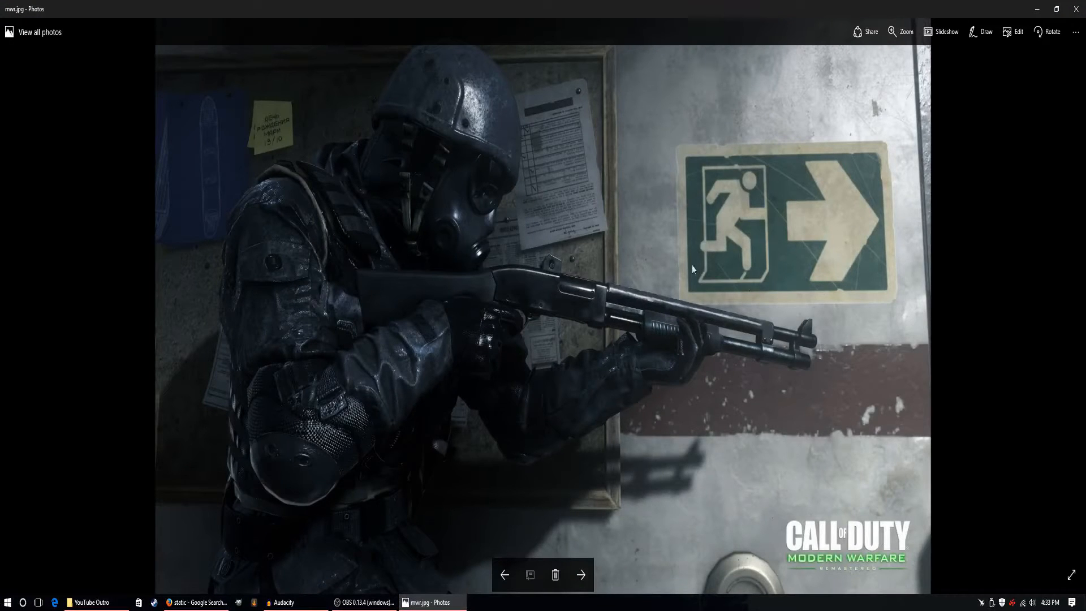
{"action": "left_click", "coordinate": [1037, 9]}
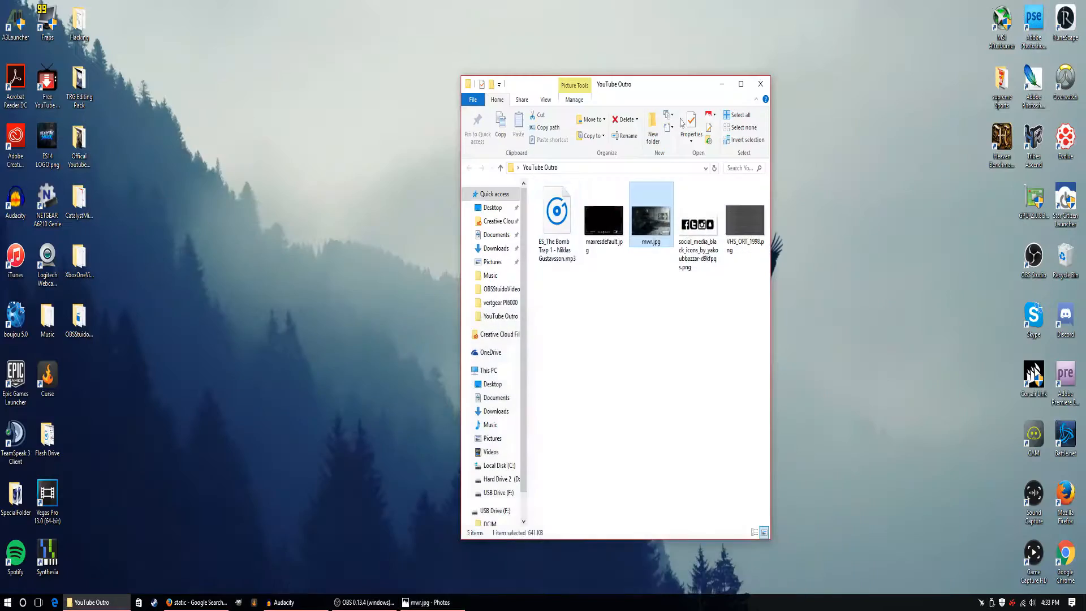
Preview the social media icons PNG, VHS_ORT_1998.png and maxresdefault.jpg from the YouTube Outro folder
{"action": "left_click", "coordinate": [704, 237]}
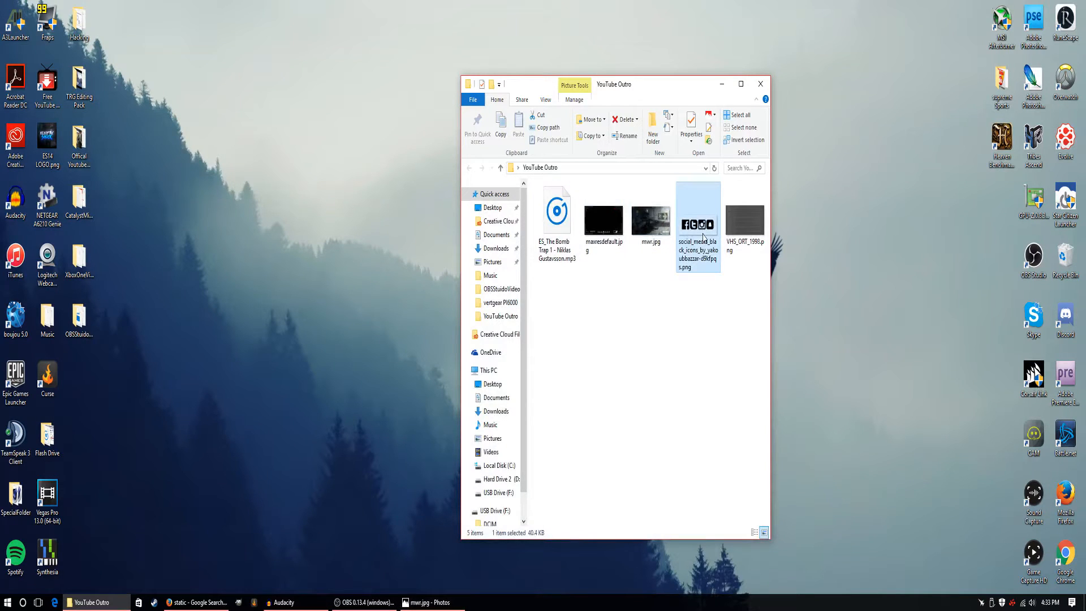
{"action": "left_click", "coordinate": [706, 307]}
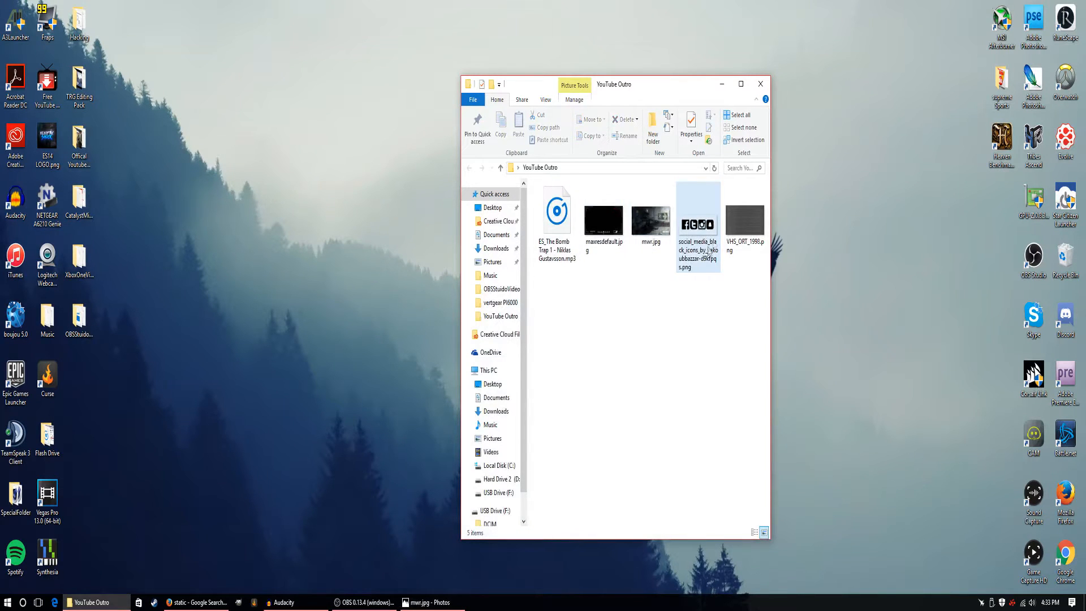
{"action": "double_click", "coordinate": [701, 255]}
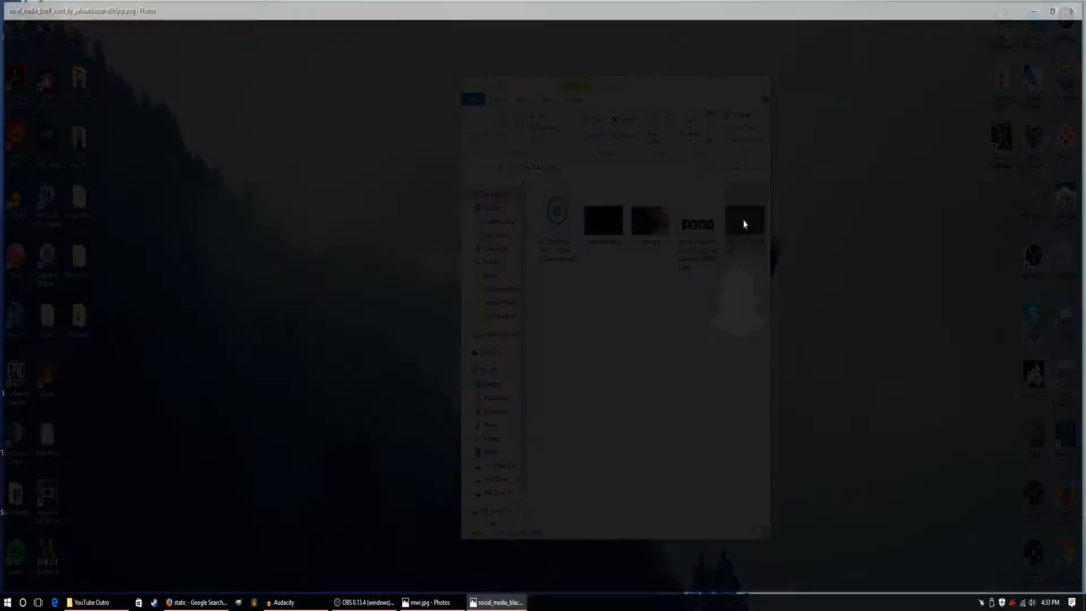
{"action": "double_click", "coordinate": [744, 220]}
{"action": "left_click", "coordinate": [1032, 10]}
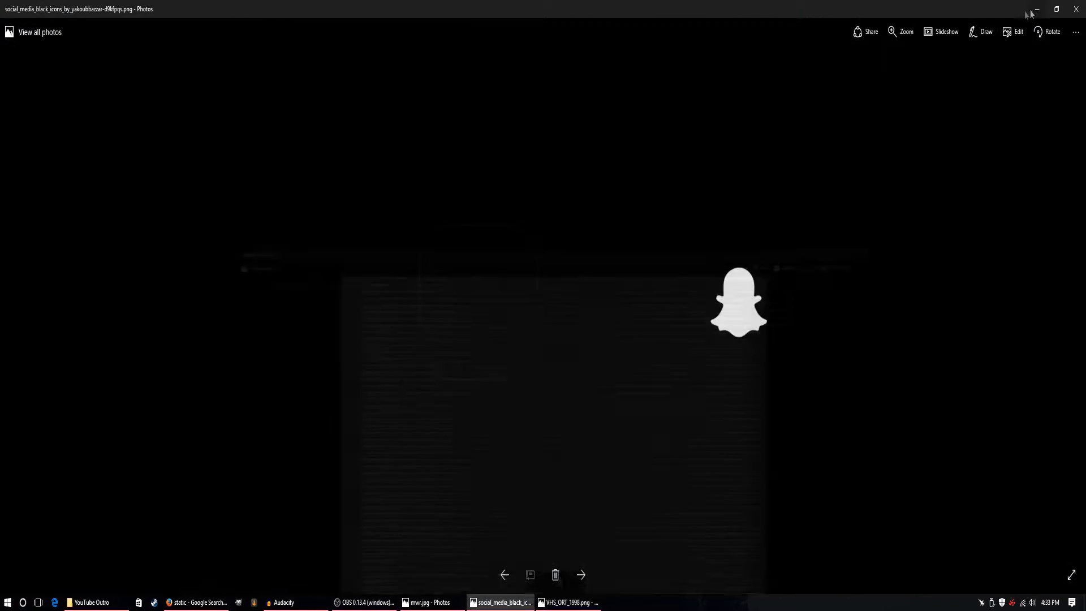
{"action": "left_click", "coordinate": [1076, 9]}
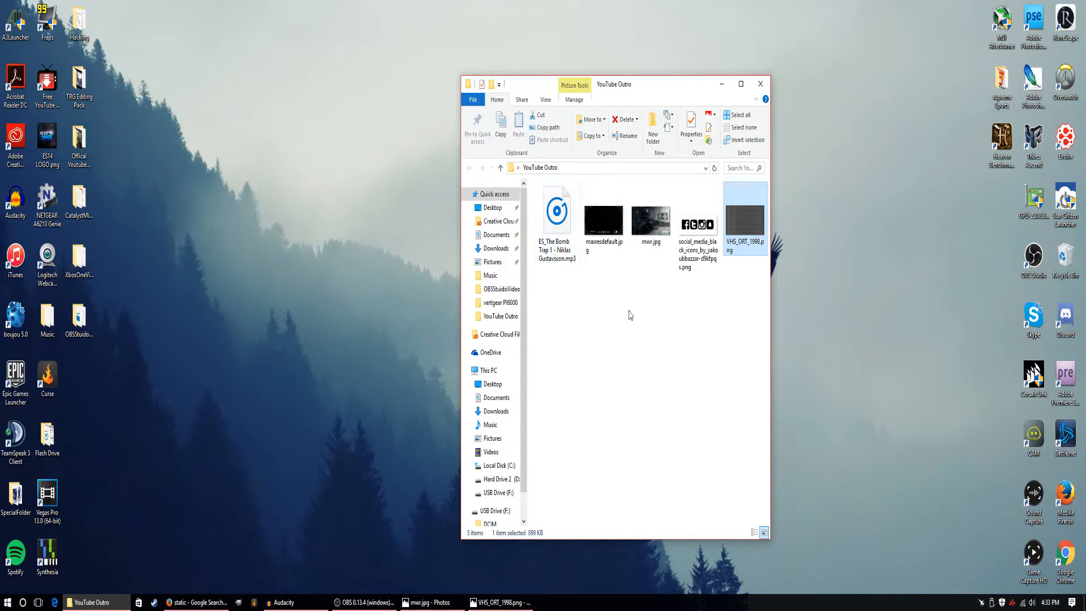
{"action": "double_click", "coordinate": [594, 227]}
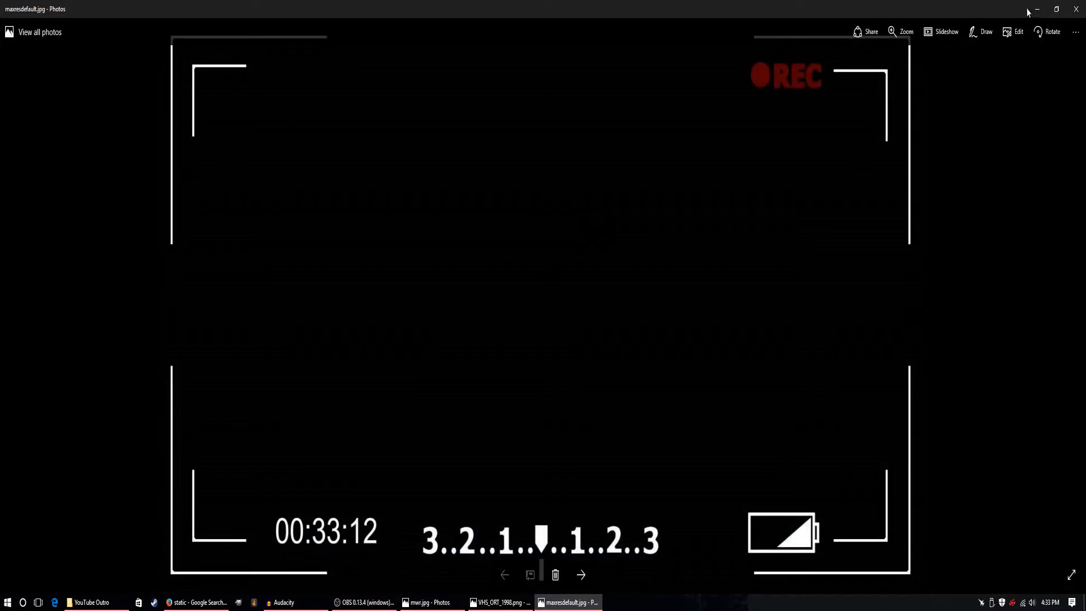
{"action": "left_click", "coordinate": [1037, 10]}
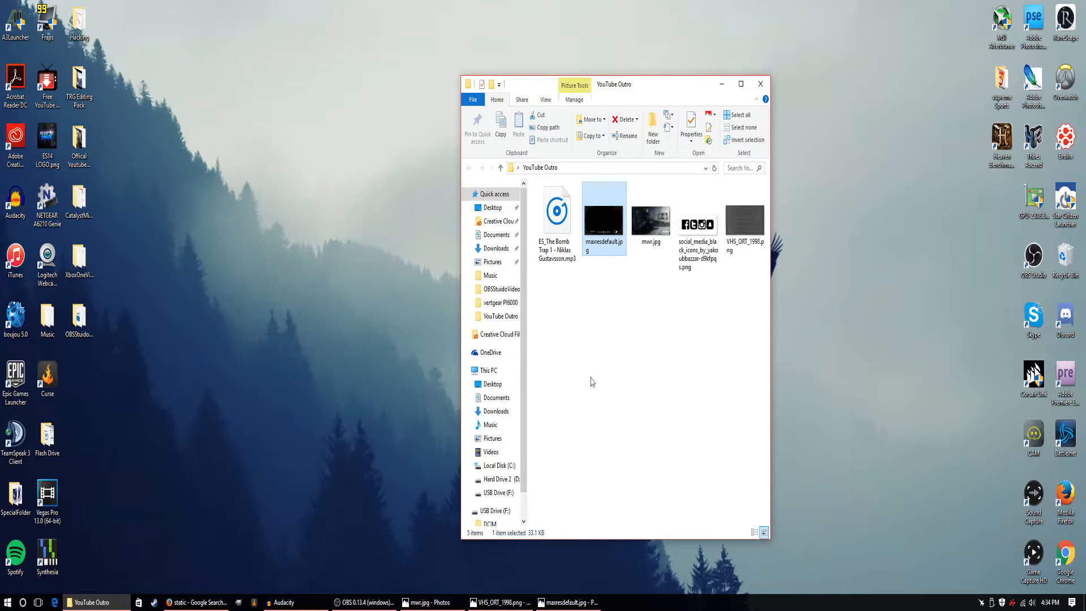
Minimize the YouTube Outro folder window and launch GIMP
{"action": "left_click", "coordinate": [722, 83]}
{"action": "left_click", "coordinate": [239, 603]}
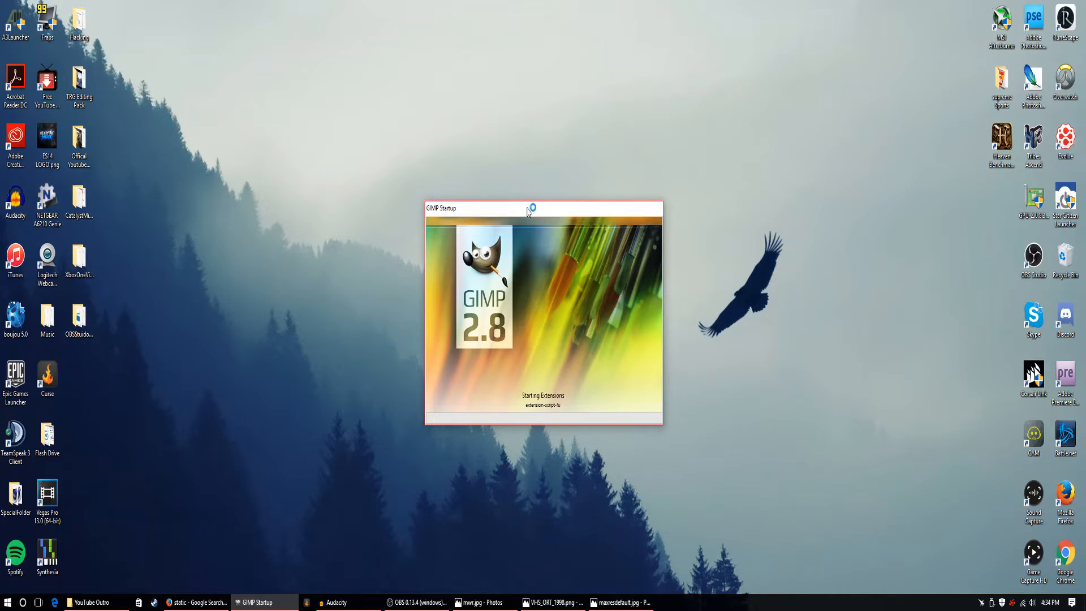
{"action": "left_click_drag", "start_coordinate": [527, 211], "coordinate": [660, 129]}
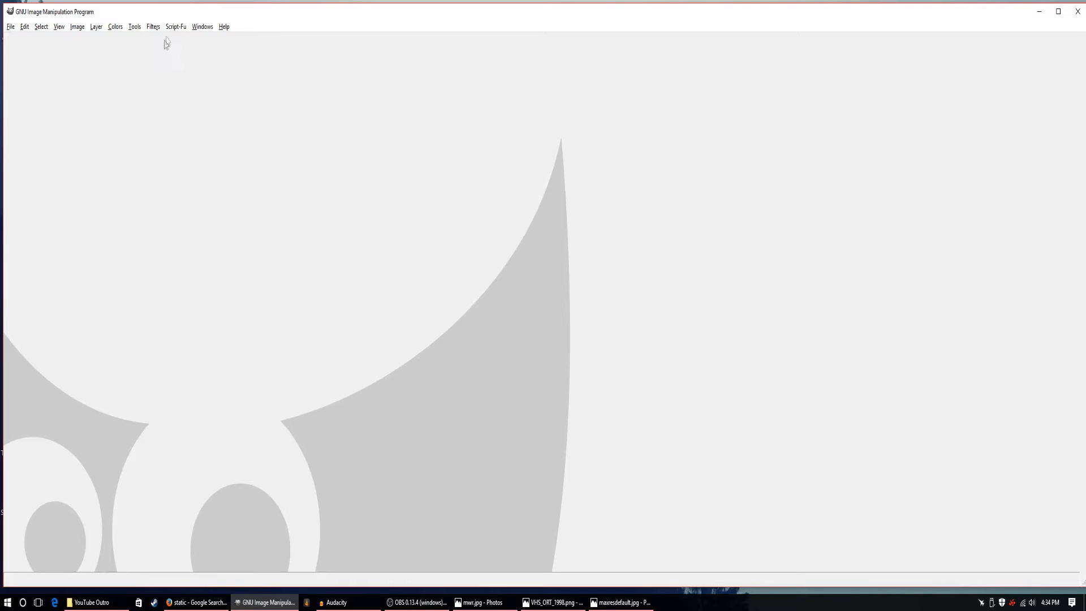
Create a new 1920 × 1080 px image filled with transparency
{"action": "left_click", "coordinate": [11, 28]}
{"action": "left_click", "coordinate": [20, 40]}
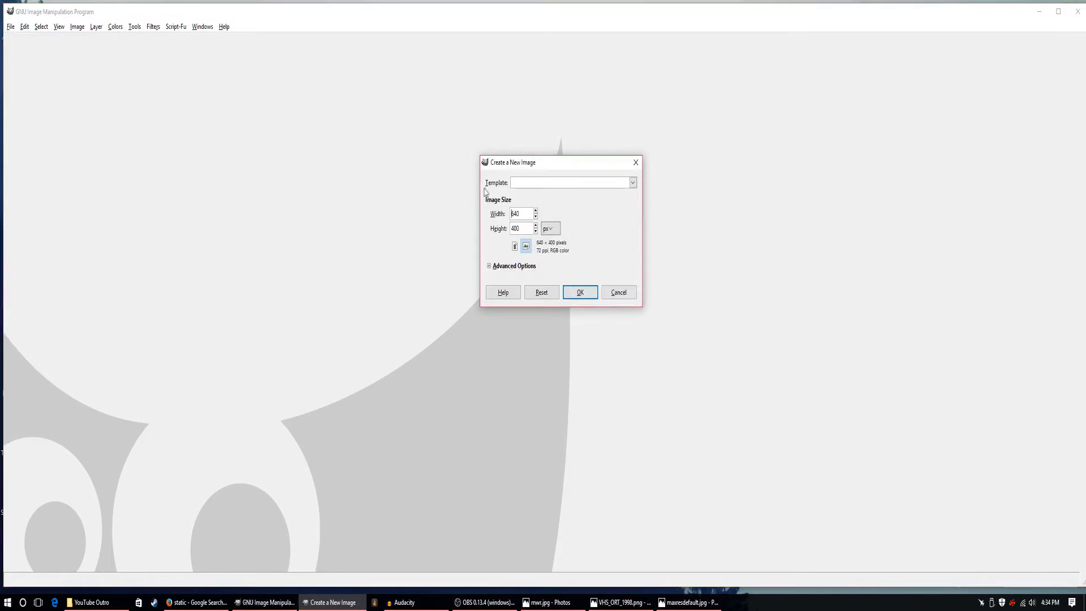
{"action": "left_click_drag", "start_coordinate": [526, 215], "coordinate": [479, 203]}
{"action": "type", "text": "1920"}
{"action": "key", "text": "Tab"}
{"action": "type", "text": "1080"}
{"action": "left_click", "coordinate": [489, 266]}
{"action": "left_click", "coordinate": [535, 328]}
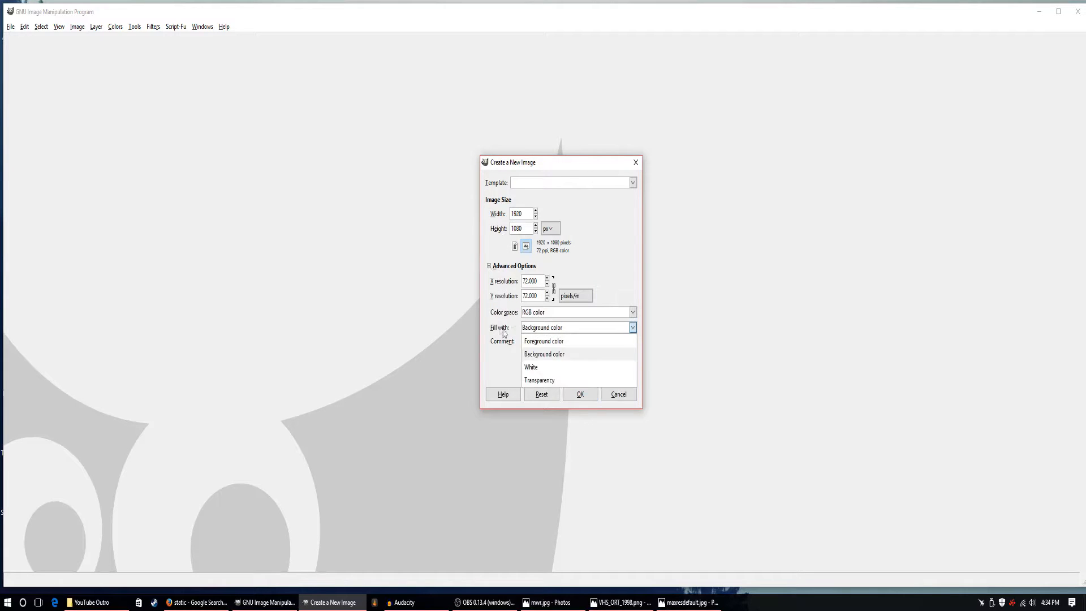
{"action": "left_click", "coordinate": [546, 381]}
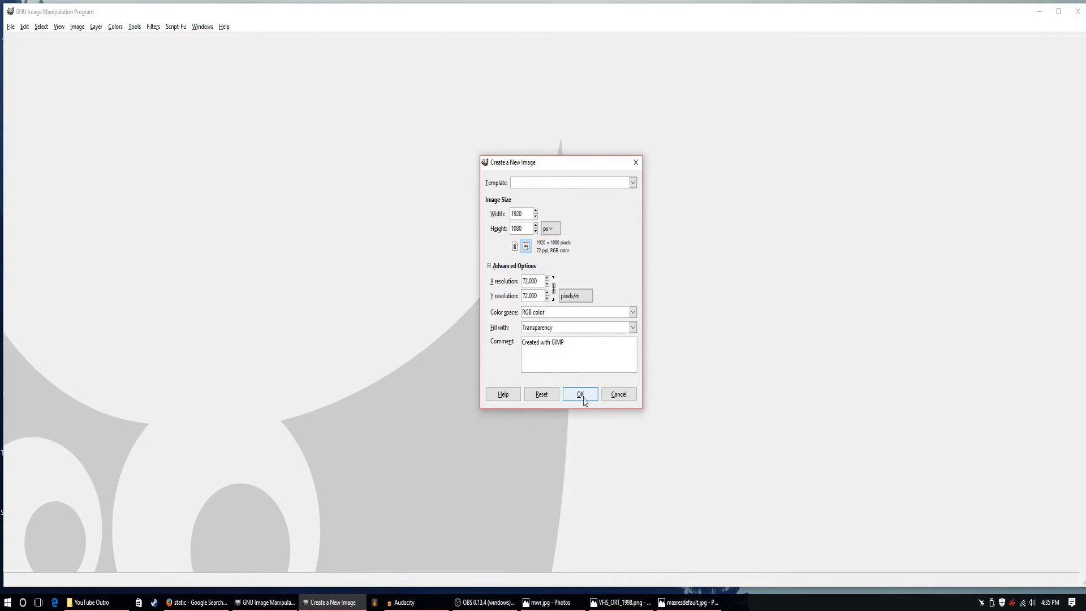
{"action": "left_click", "coordinate": [584, 399]}
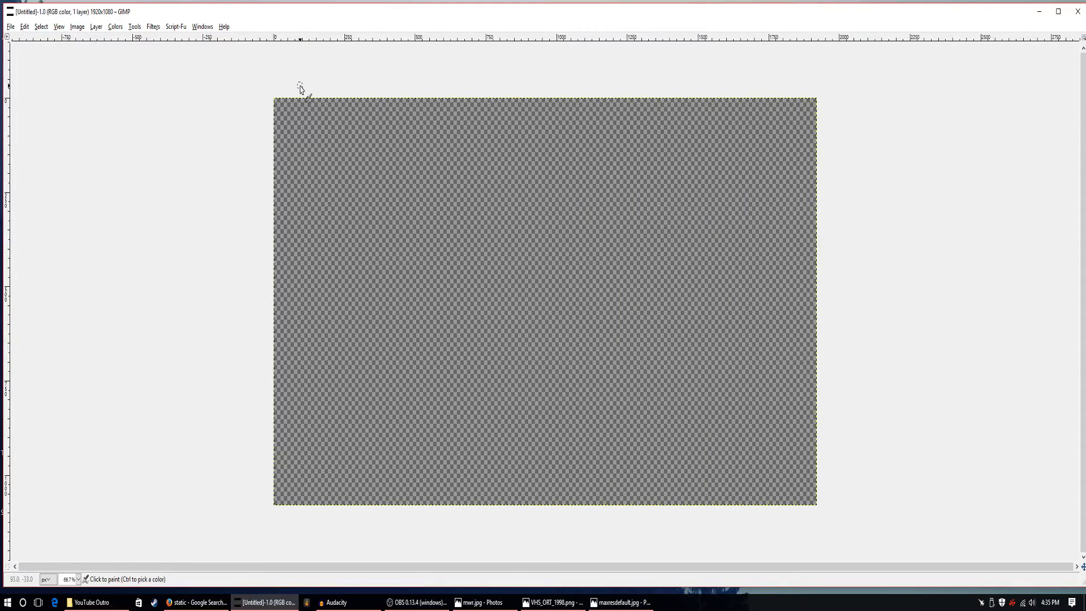
Show the Toolbox and the Tool Options dialog and place both beside the canvas, clear of the image
{"action": "left_click", "coordinate": [199, 27]}
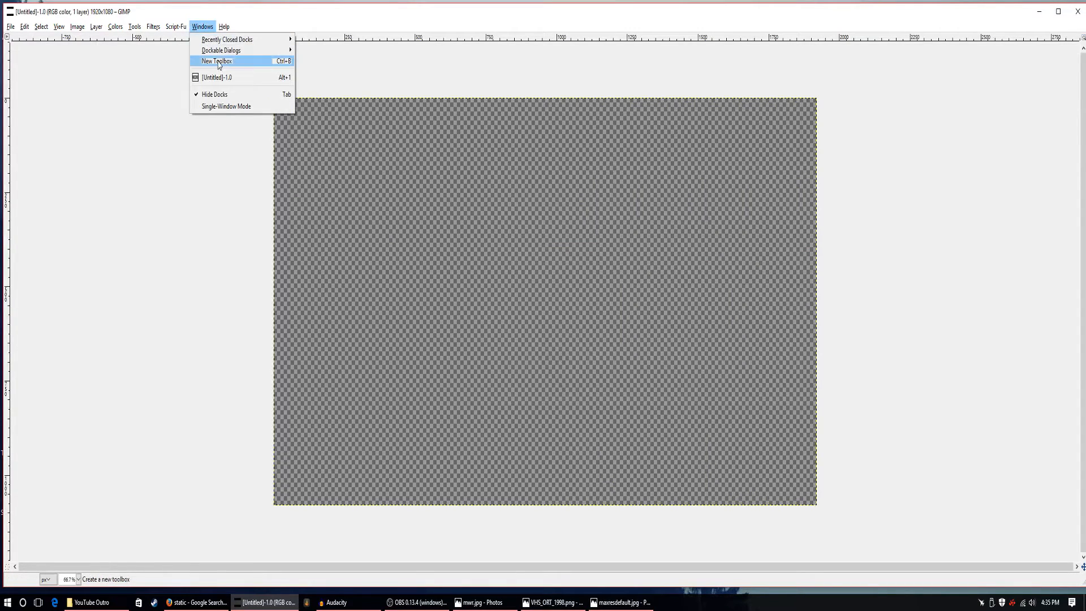
{"action": "left_click", "coordinate": [221, 60]}
{"action": "left_click_drag", "start_coordinate": [215, 8], "coordinate": [146, 74]}
{"action": "left_click", "coordinate": [202, 26]}
{"action": "mouse_move", "coordinate": [218, 51]}
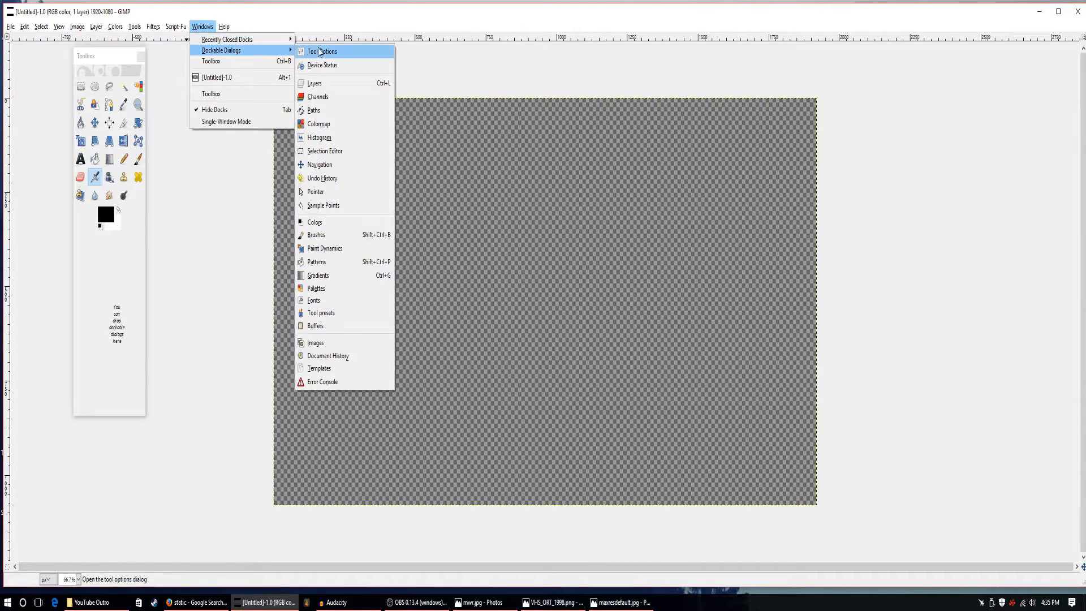
{"action": "left_click", "coordinate": [319, 52]}
{"action": "left_click_drag", "start_coordinate": [318, 12], "coordinate": [208, 76]}
Show the Layers dialog and place it on the opposite side of the canvas from the Toolbox
{"action": "left_click", "coordinate": [201, 26]}
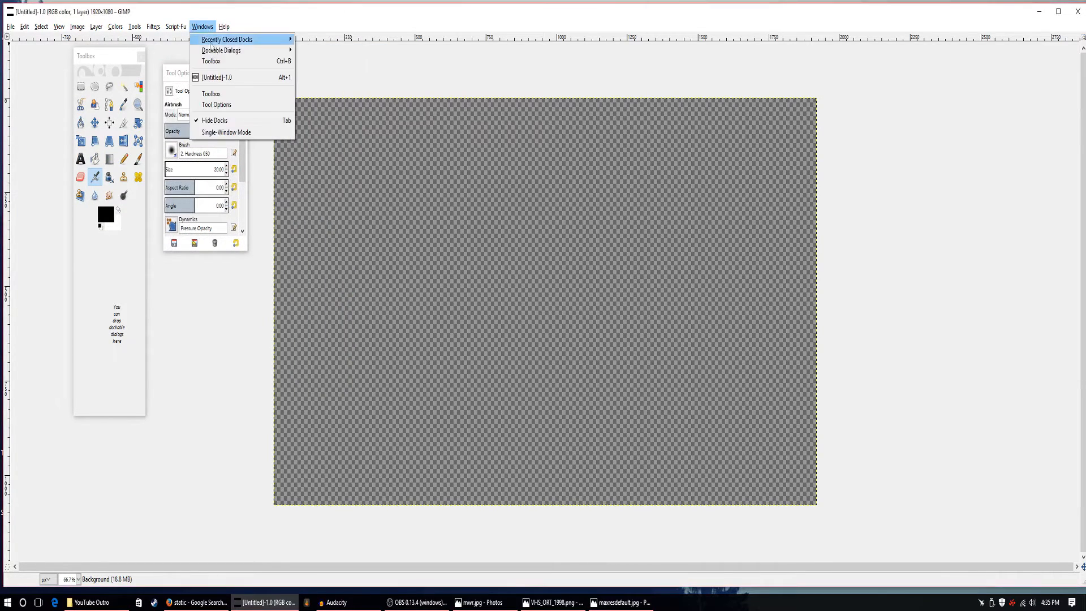
{"action": "mouse_move", "coordinate": [221, 50]}
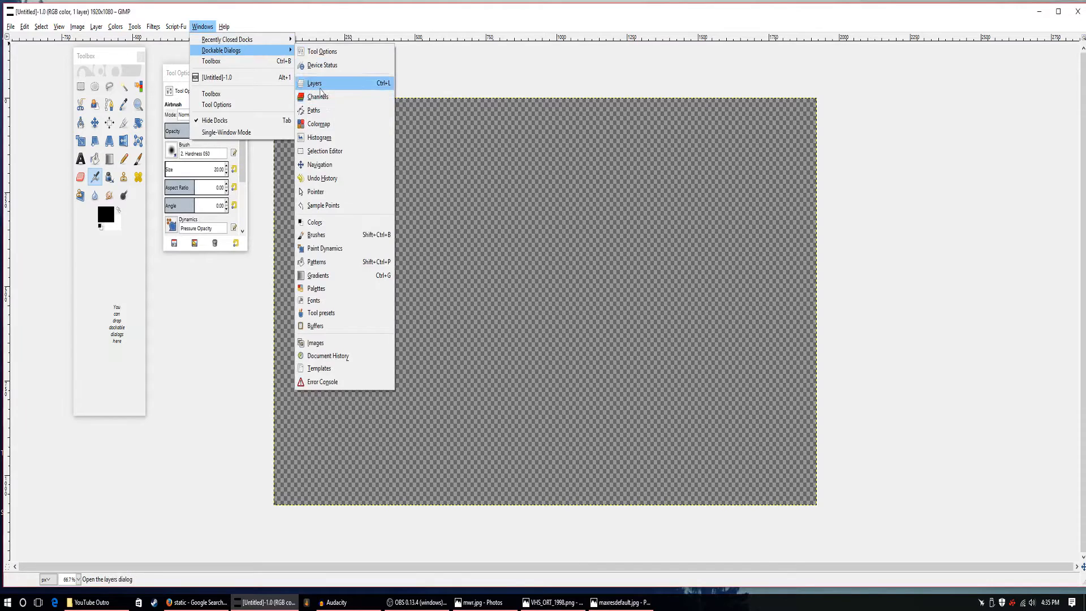
{"action": "left_click", "coordinate": [321, 89]}
{"action": "left_click_drag", "start_coordinate": [325, 17], "coordinate": [910, 104]}
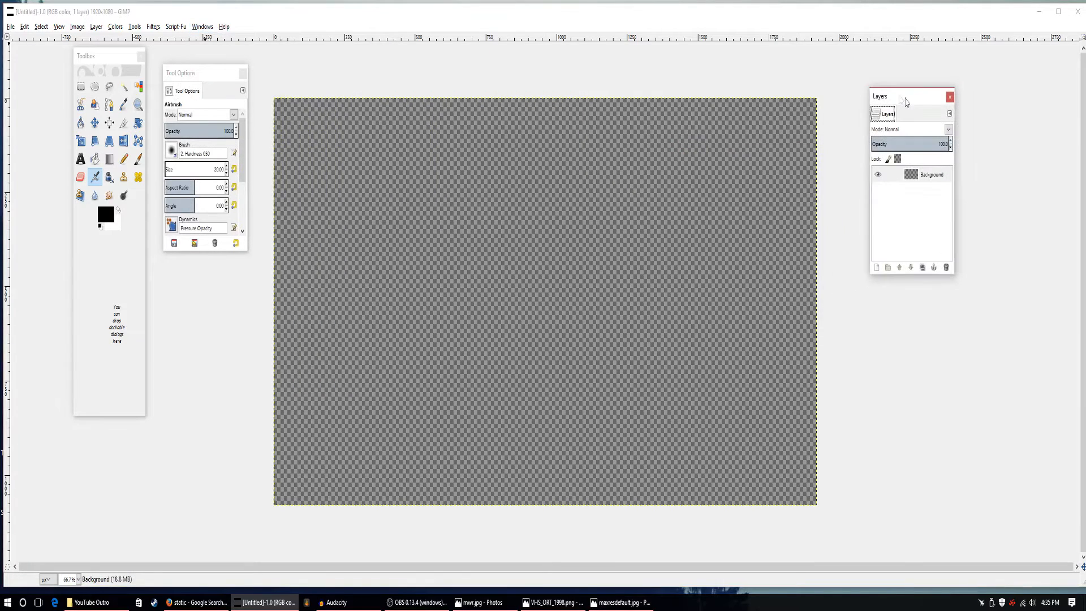
Open mwr.jpg from the YouTube Outro desktop folder as a new layer in the image
{"action": "left_click", "coordinate": [11, 28]}
{"action": "left_click", "coordinate": [25, 63]}
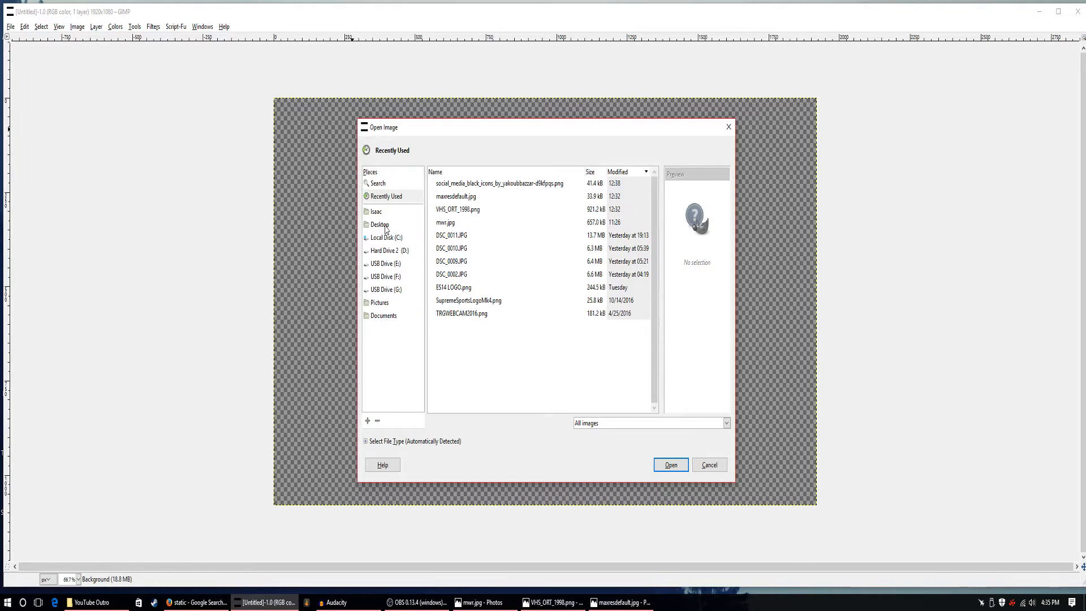
{"action": "left_click", "coordinate": [384, 228]}
{"action": "left_click", "coordinate": [471, 315]}
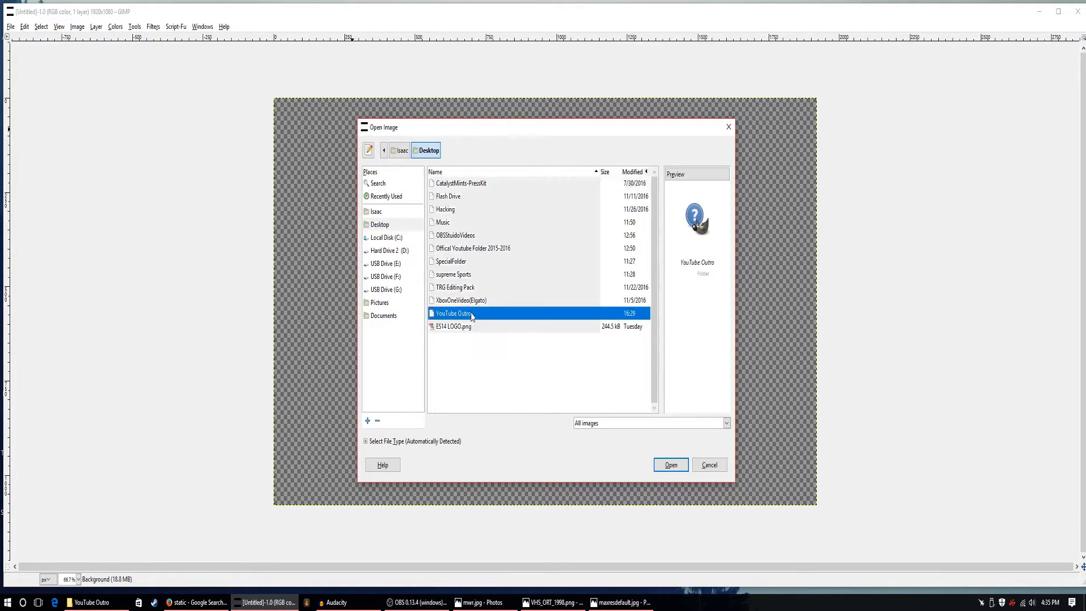
{"action": "double_click", "coordinate": [471, 315]}
{"action": "left_click", "coordinate": [461, 198]}
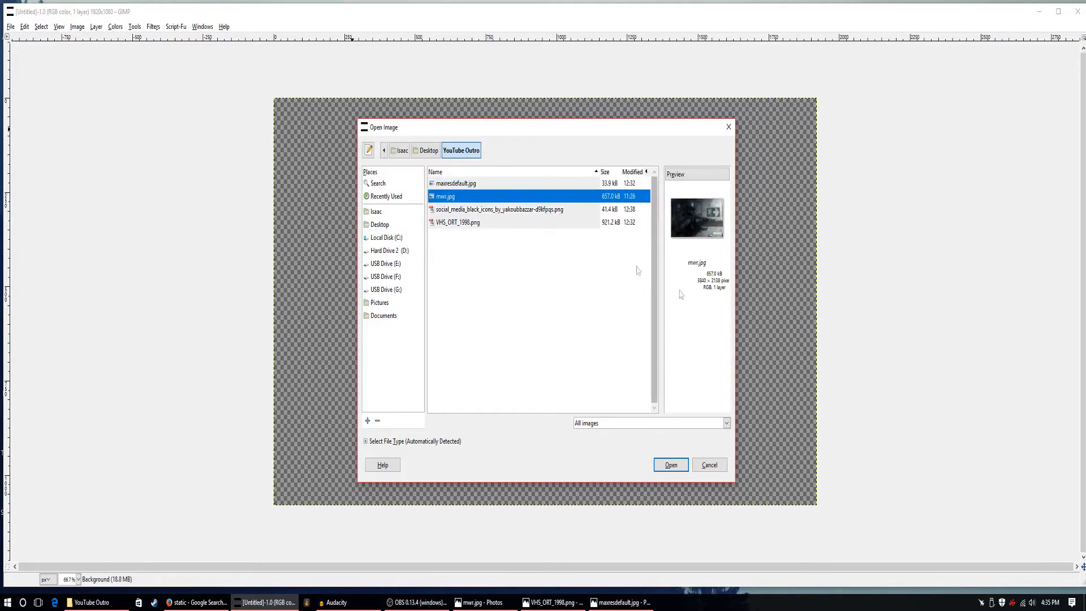
{"action": "left_click", "coordinate": [671, 465]}
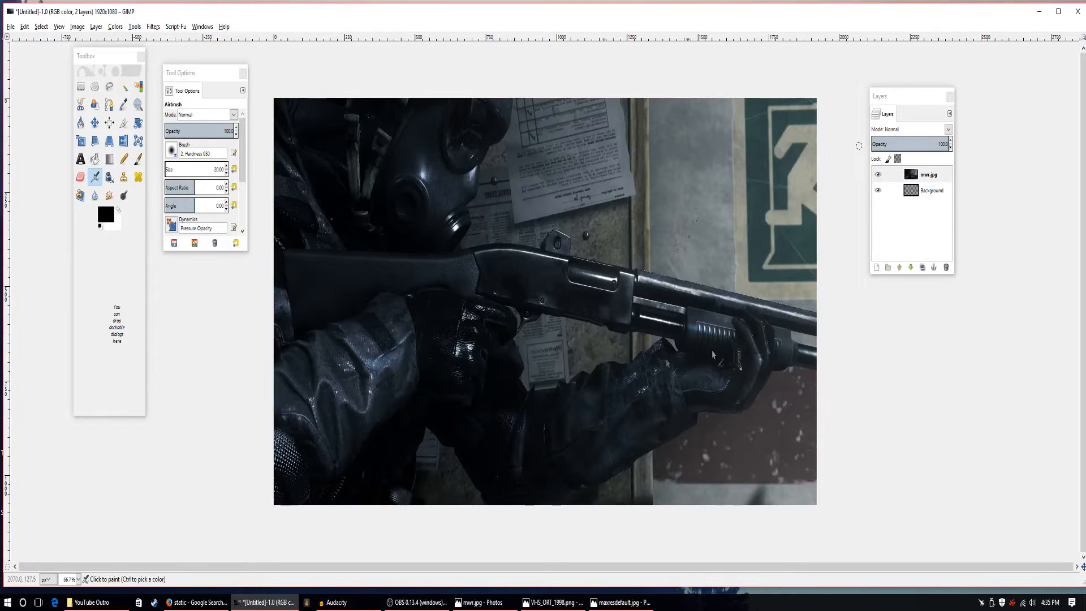
{"action": "left_click", "coordinate": [78, 579]}
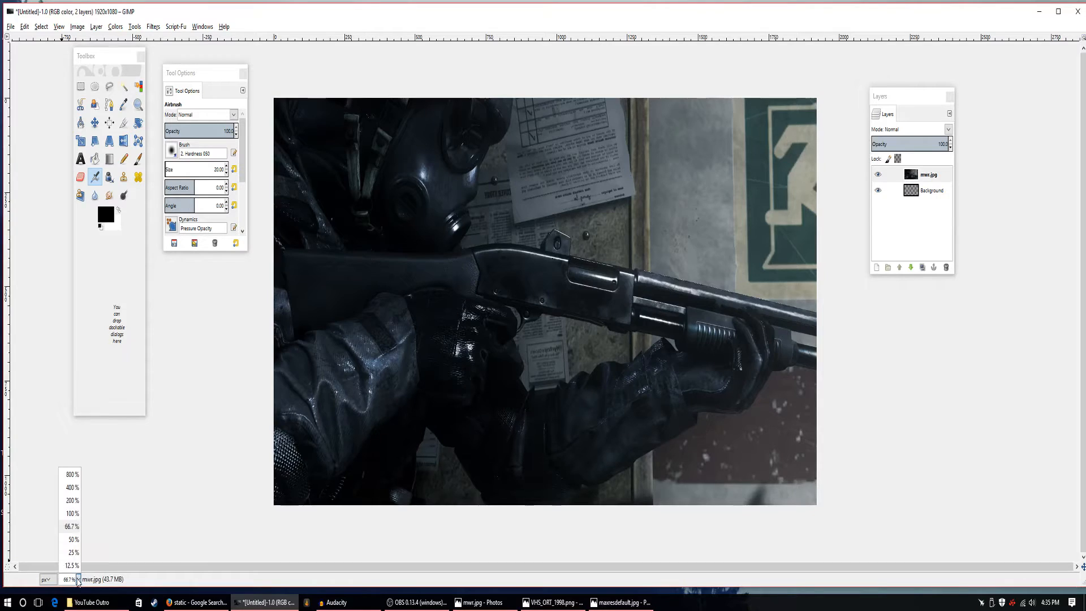
{"action": "left_click", "coordinate": [73, 554]}
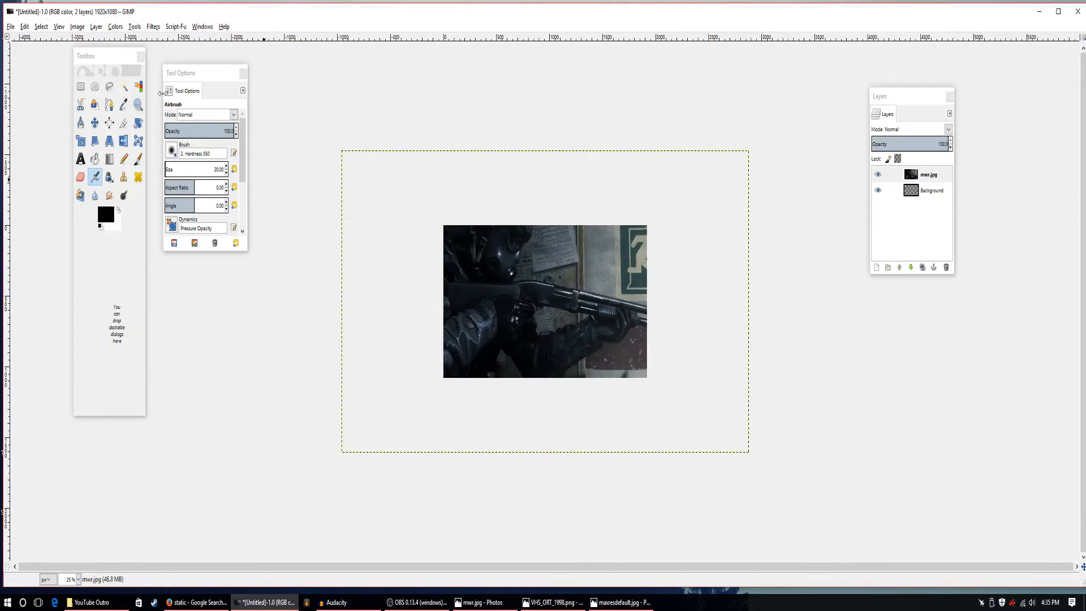
{"action": "left_click", "coordinate": [80, 140]}
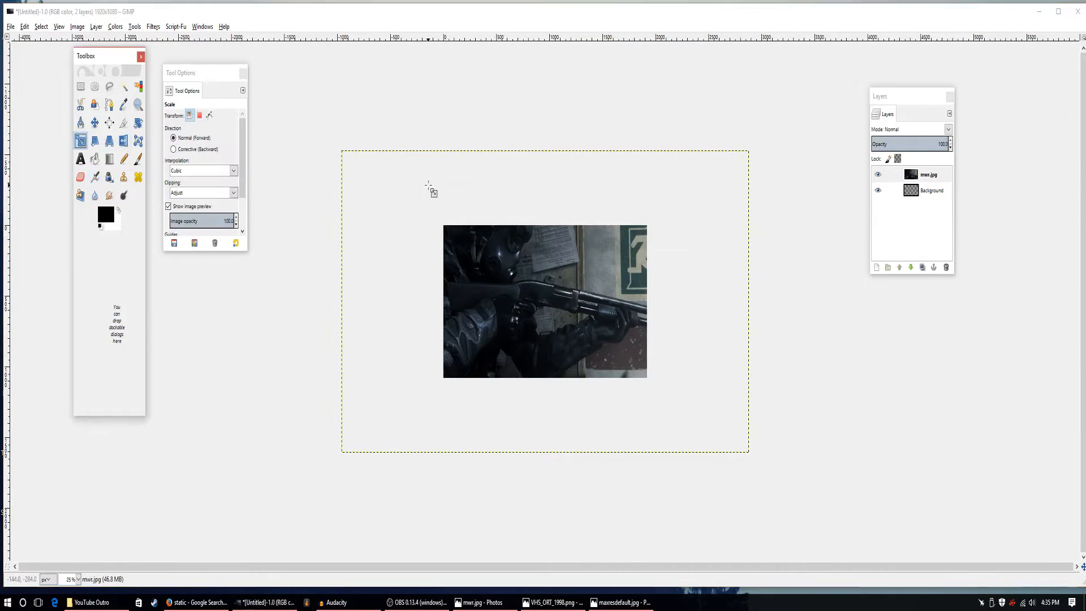
{"action": "left_click", "coordinate": [431, 187]}
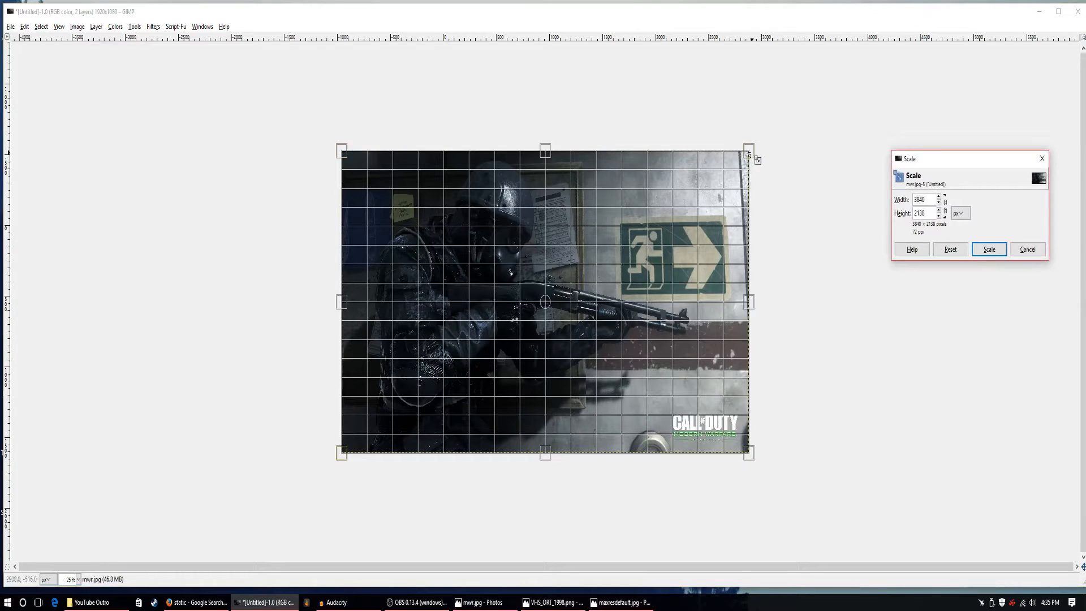
{"action": "left_click", "coordinate": [1027, 250]}
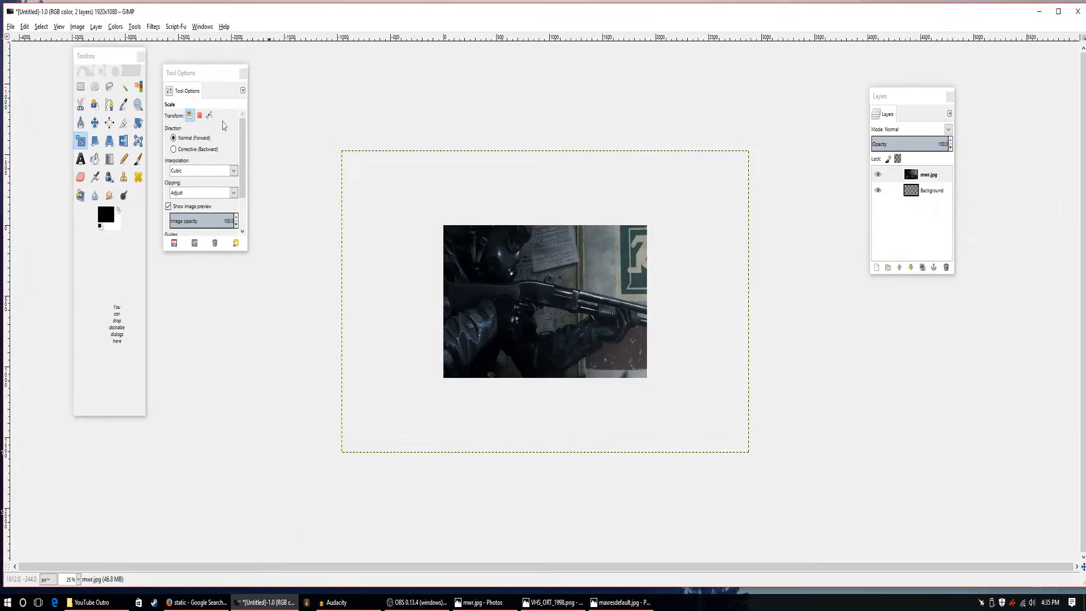
Scale the mwr.jpg layer down to about 2784 × 1550 px with its aspect ratio kept
{"action": "scroll", "coordinate": [245, 166], "scroll_direction": "down", "scroll_amount": 2}
{"action": "left_click", "coordinate": [168, 230]}
{"action": "left_click", "coordinate": [679, 229]}
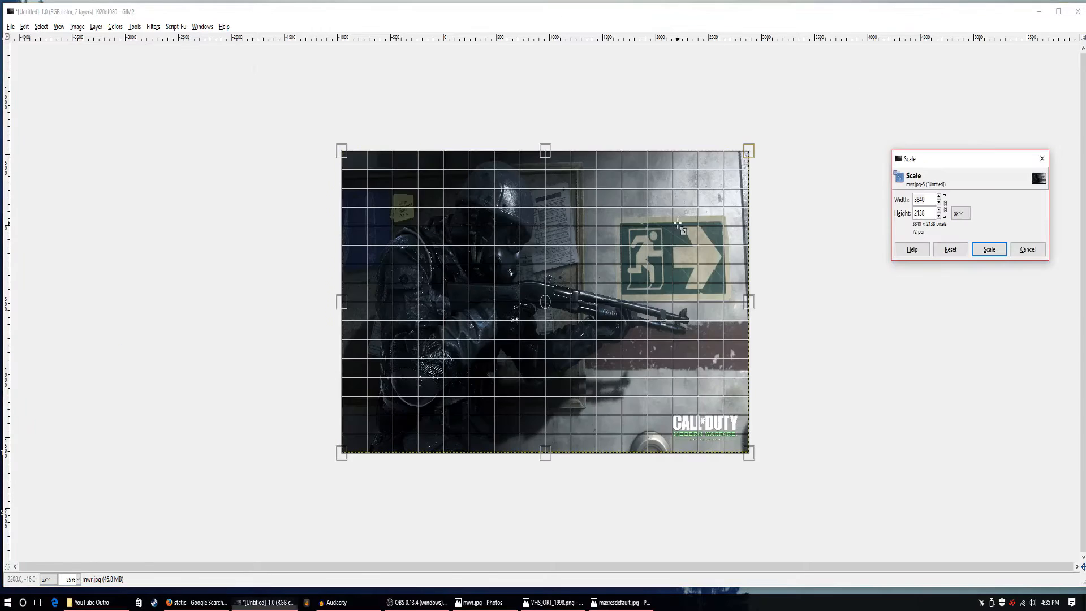
{"action": "left_click_drag", "start_coordinate": [598, 258], "coordinate": [636, 233]}
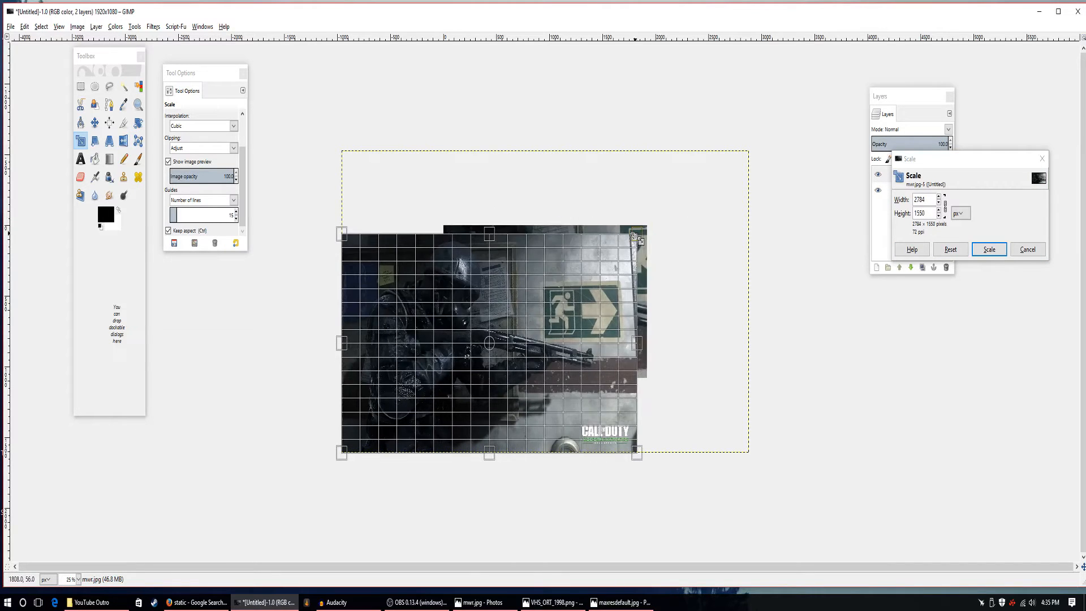
{"action": "left_click", "coordinate": [995, 251]}
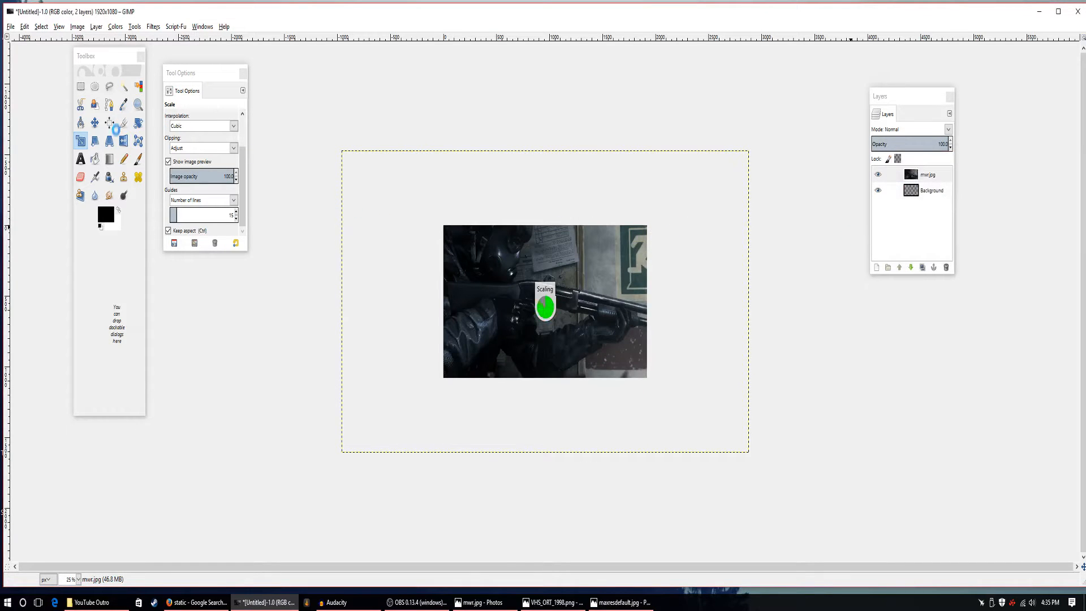
Move the mwr.jpg layer so the masked soldier and his shotgun fill the canvas
{"action": "left_click", "coordinate": [95, 123]}
{"action": "left_click_drag", "start_coordinate": [499, 326], "coordinate": [546, 294]}
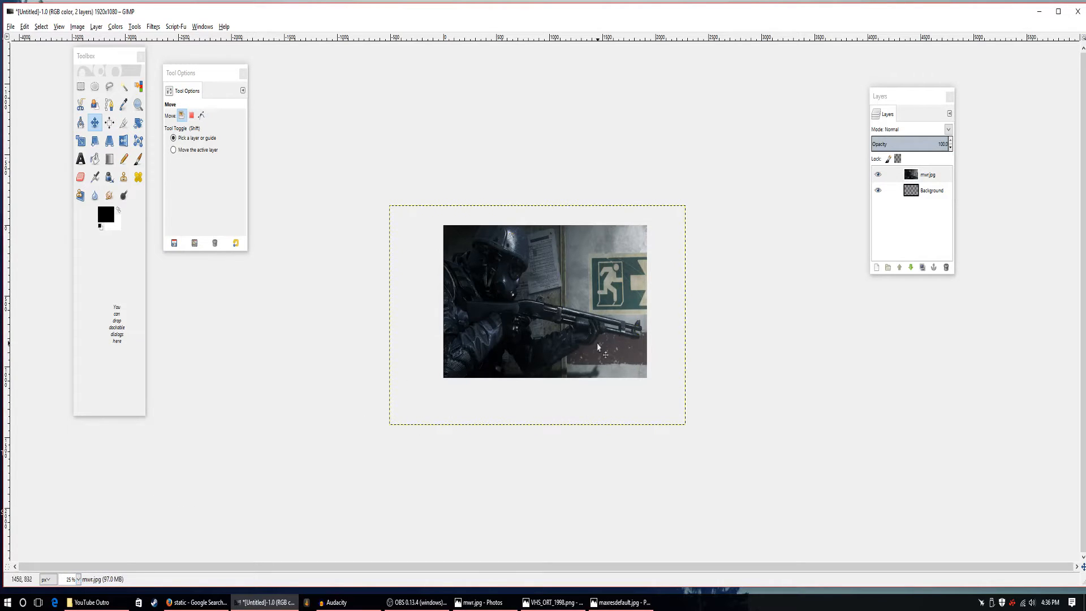
{"action": "left_click", "coordinate": [78, 578]}
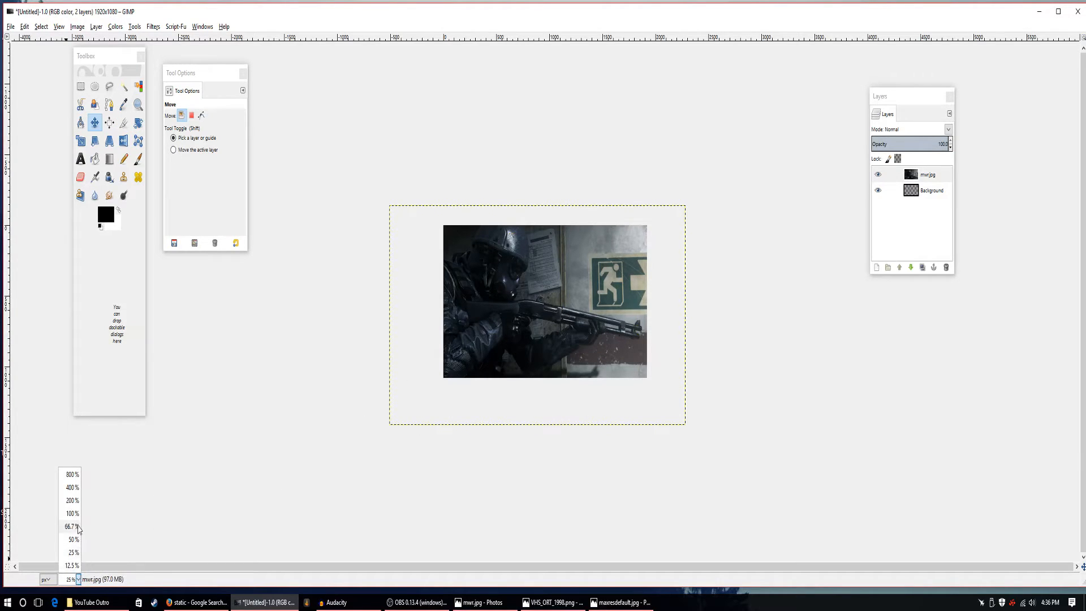
{"action": "left_click", "coordinate": [76, 528]}
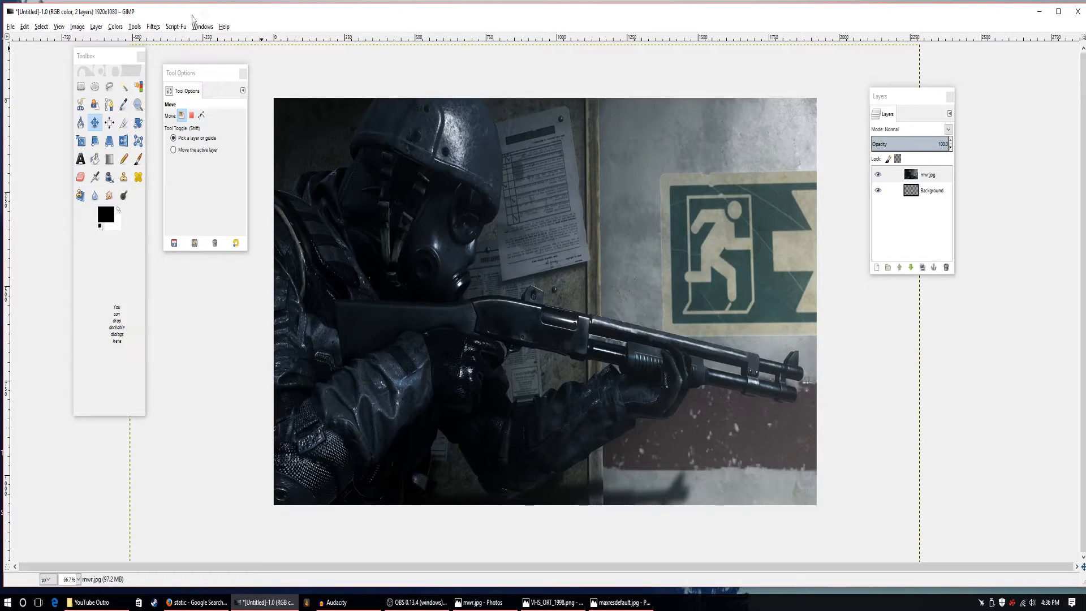
Apply a Gaussian Blur with a 10 px horizontal and vertical radius to the mwr.jpg layer
{"action": "left_click", "coordinate": [153, 27]}
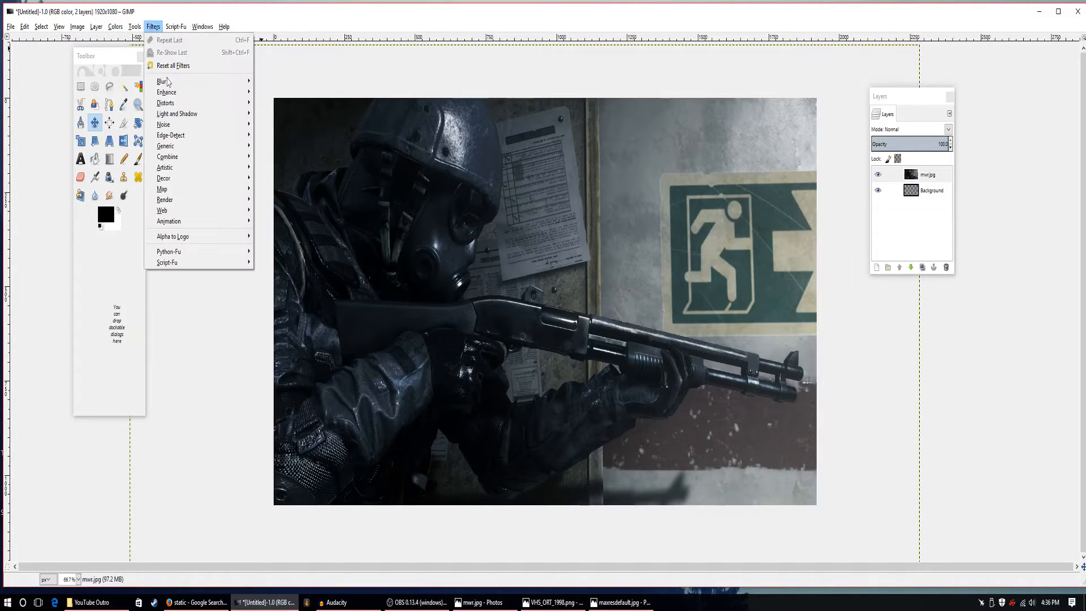
{"action": "mouse_move", "coordinate": [169, 82]}
{"action": "left_click", "coordinate": [282, 92]}
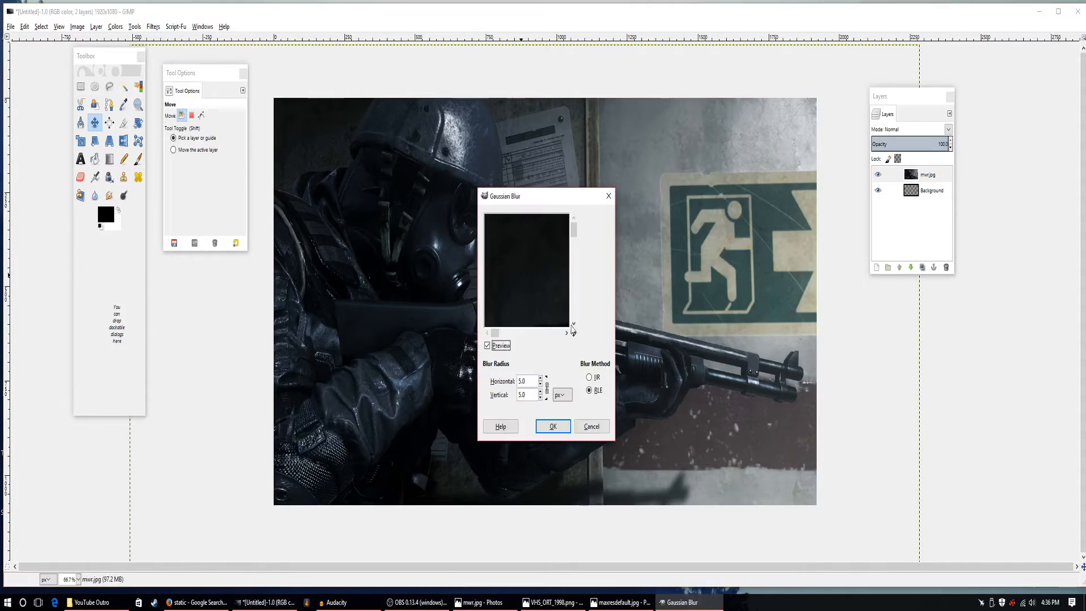
{"action": "left_click", "coordinate": [540, 378]}
{"action": "left_click", "coordinate": [540, 379]}
{"action": "left_click", "coordinate": [540, 379]}
{"action": "left_click", "coordinate": [540, 379]}
{"action": "left_click", "coordinate": [540, 379]}
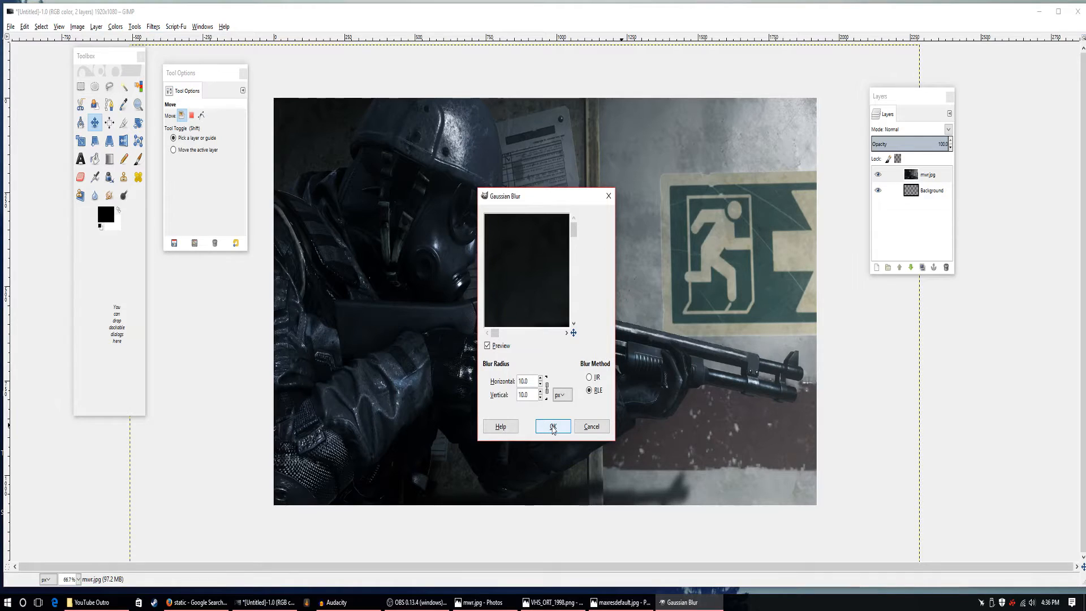
{"action": "left_click", "coordinate": [553, 427]}
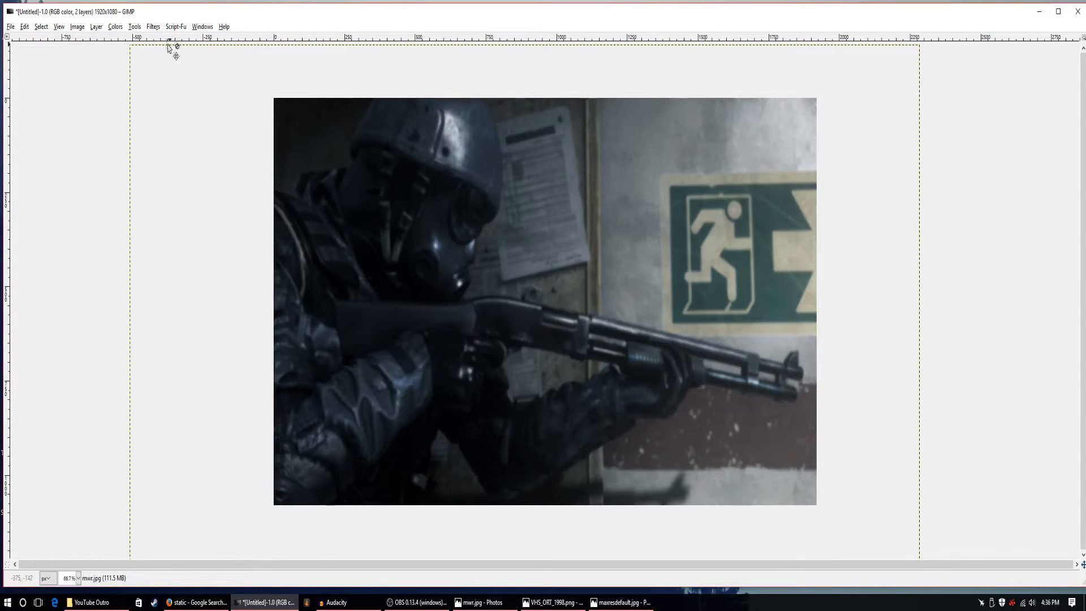
Desaturate the mwr.jpg layer with the shade of gray based on Luminosity
{"action": "left_click", "coordinate": [117, 27]}
{"action": "left_click", "coordinate": [133, 149]}
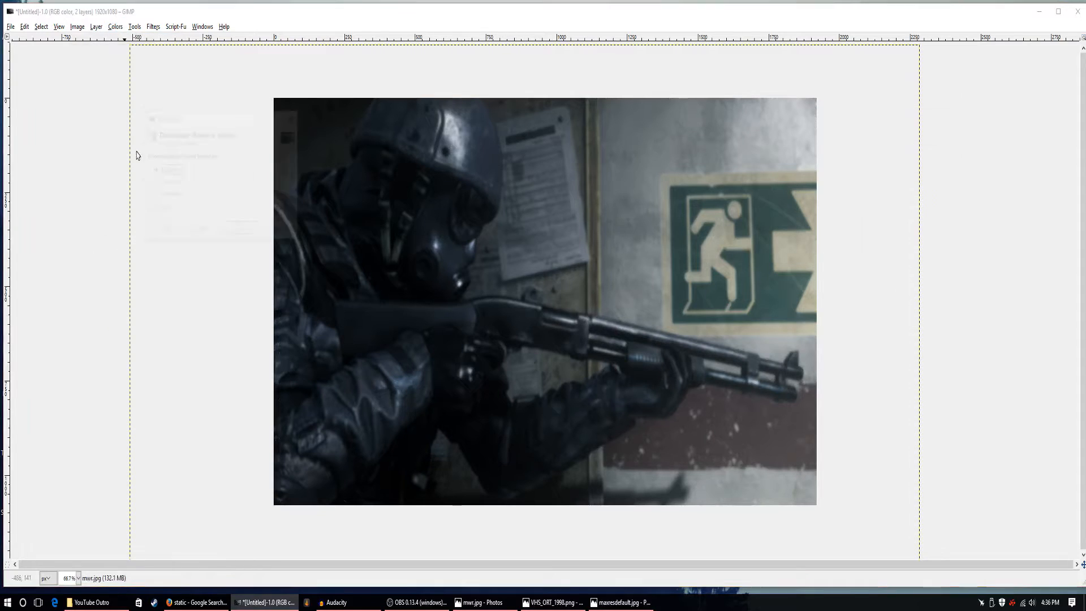
{"action": "left_click", "coordinate": [170, 182]}
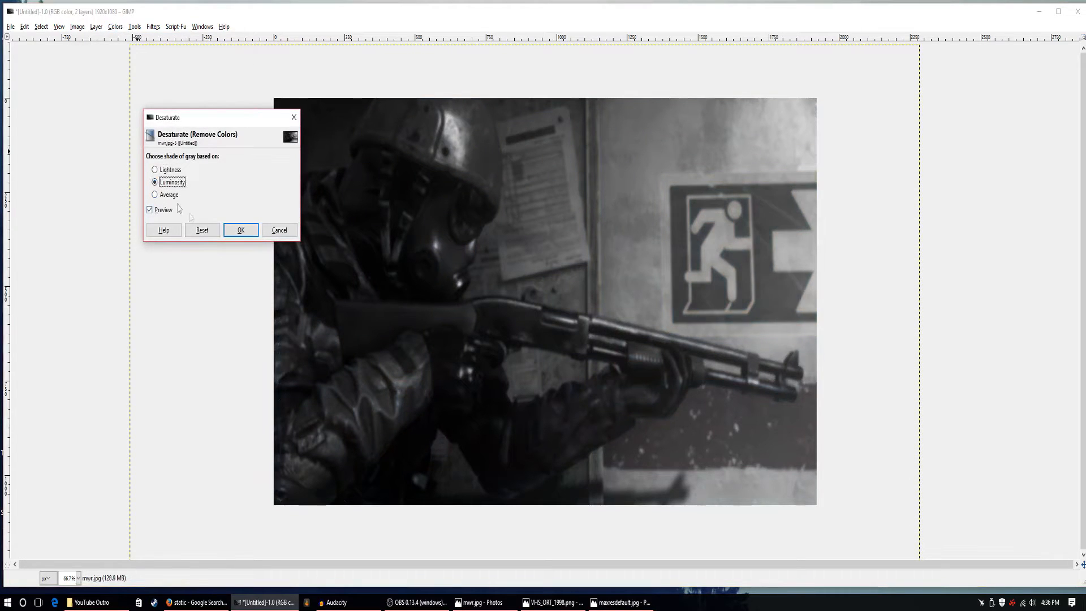
{"action": "left_click", "coordinate": [241, 230]}
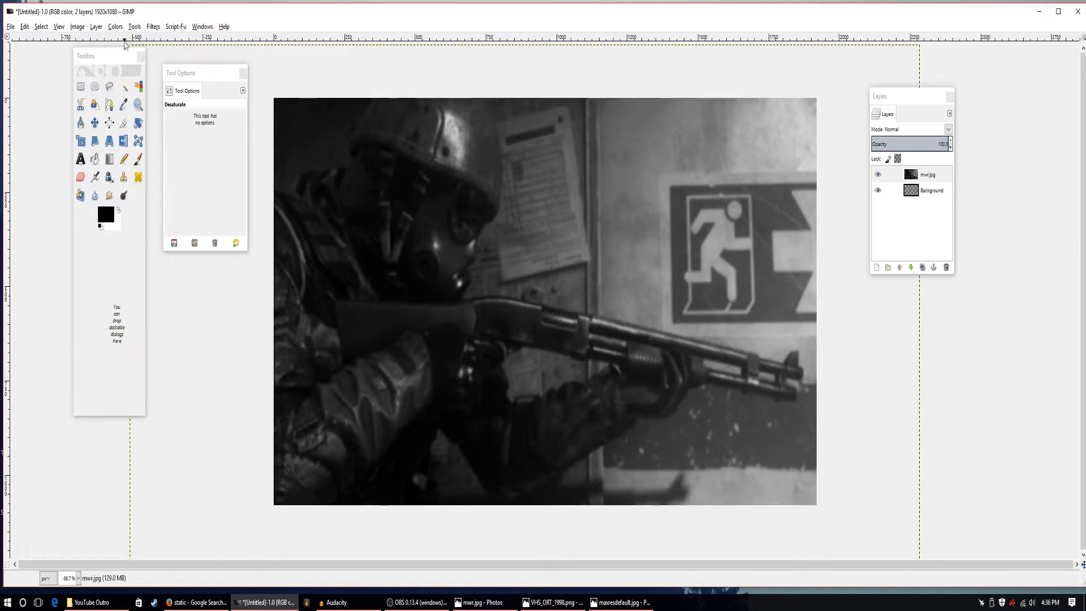
Add a horizontal guide at 50% of the image height
{"action": "left_click", "coordinate": [77, 27]}
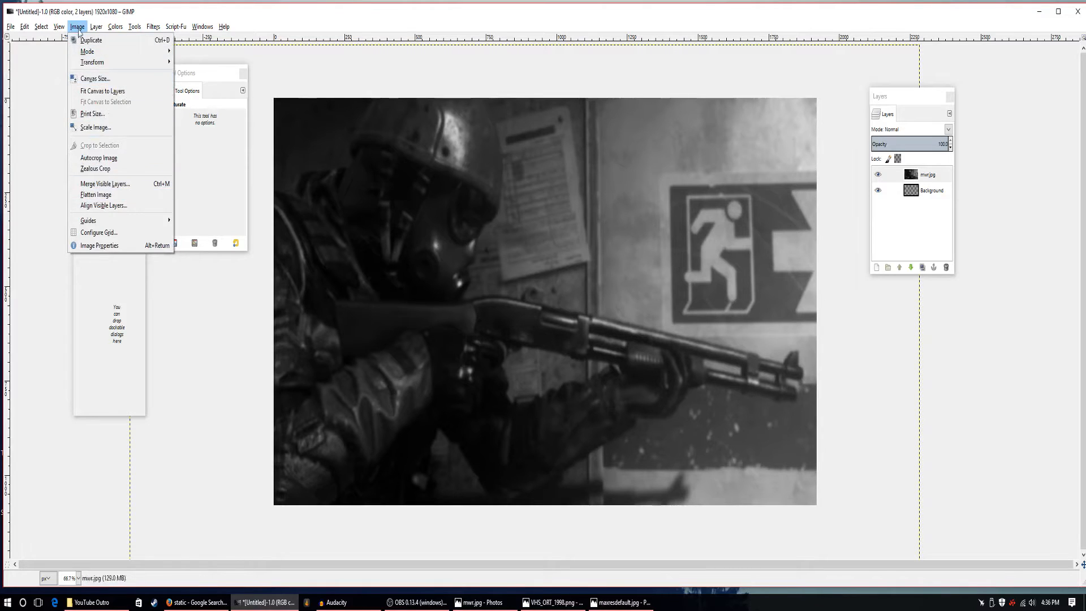
{"action": "mouse_move", "coordinate": [97, 222]}
{"action": "left_click", "coordinate": [221, 226]}
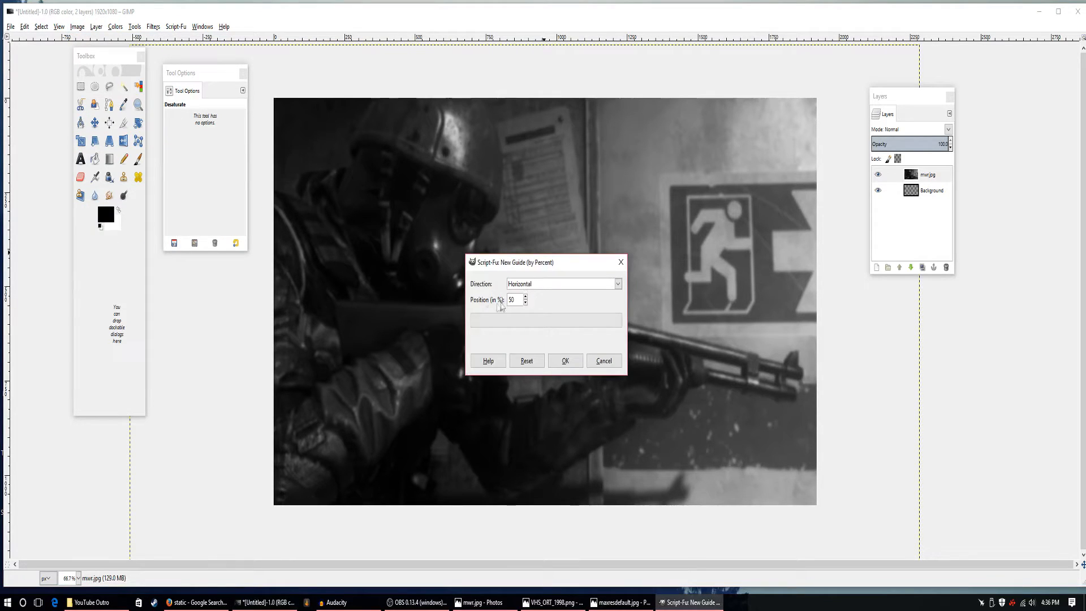
{"action": "left_click", "coordinate": [565, 360]}
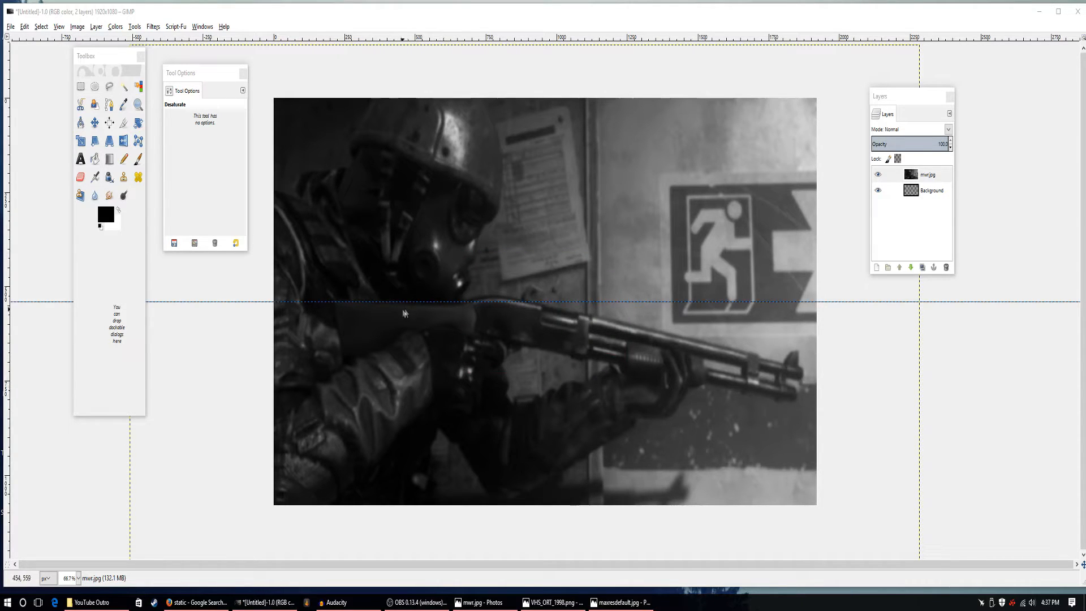
{"action": "left_click", "coordinate": [77, 26]}
{"action": "mouse_move", "coordinate": [120, 220]}
{"action": "mouse_move", "coordinate": [183, 29]}
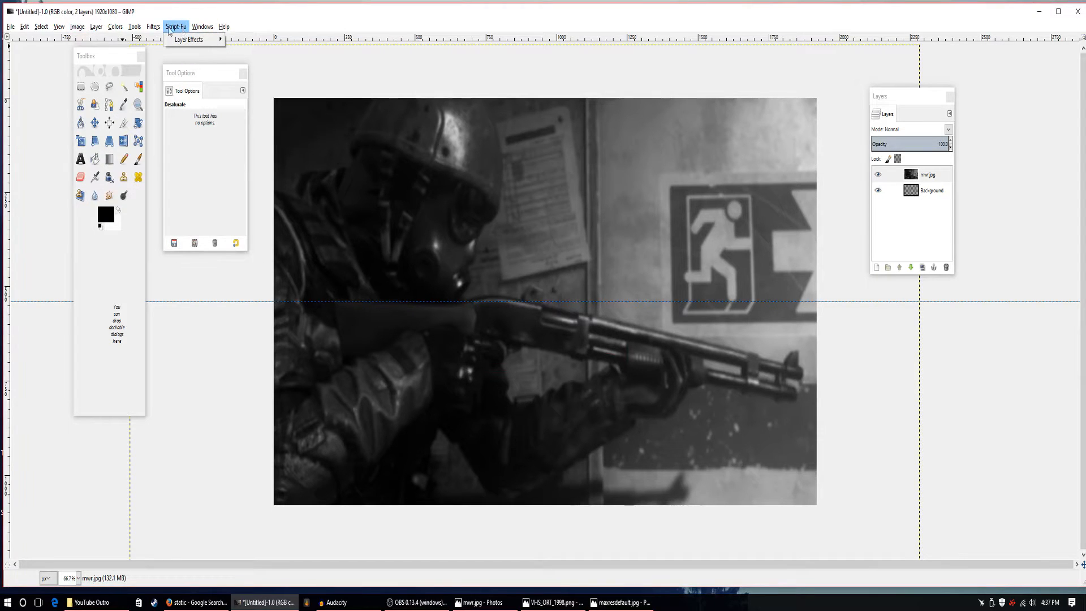
{"action": "mouse_move", "coordinate": [96, 29]}
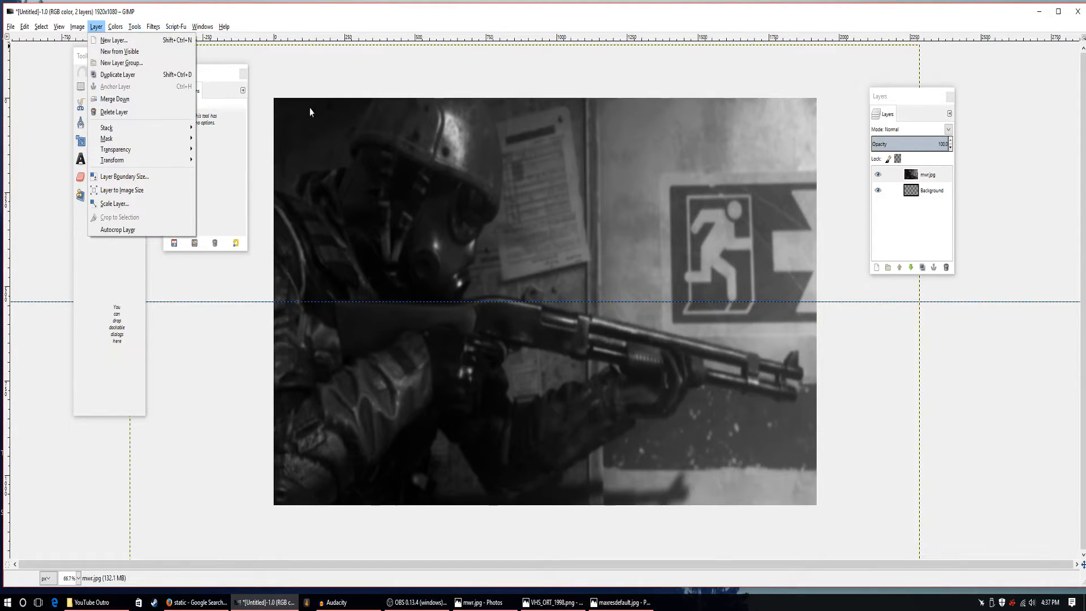
{"action": "left_click", "coordinate": [80, 57]}
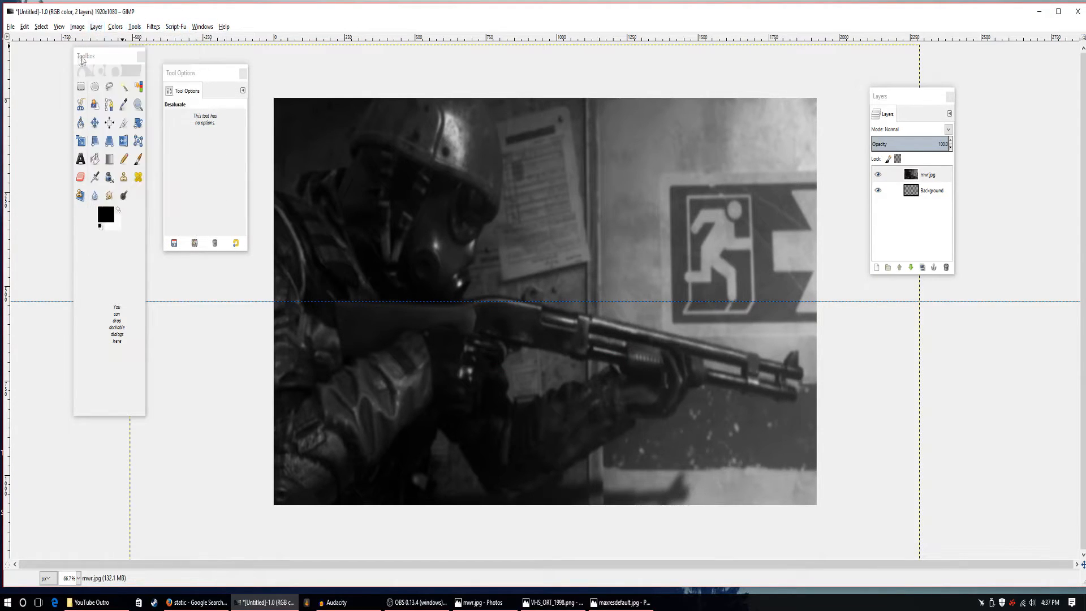
Add a text box about 1489 × 255 px above the guide reading "Random Video" and colour the text white
{"action": "left_click", "coordinate": [81, 160]}
{"action": "left_click_drag", "start_coordinate": [299, 175], "coordinate": [762, 317]}
{"action": "type", "text": "Random Video"}
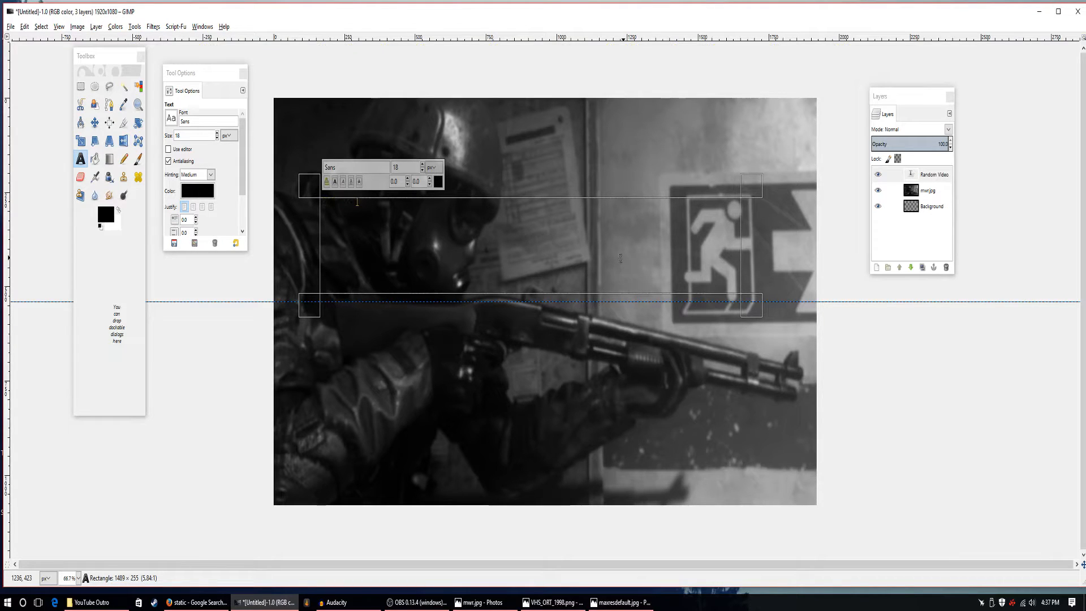
{"action": "left_click_drag", "start_coordinate": [357, 202], "coordinate": [266, 202]}
{"action": "left_click", "coordinate": [438, 181]}
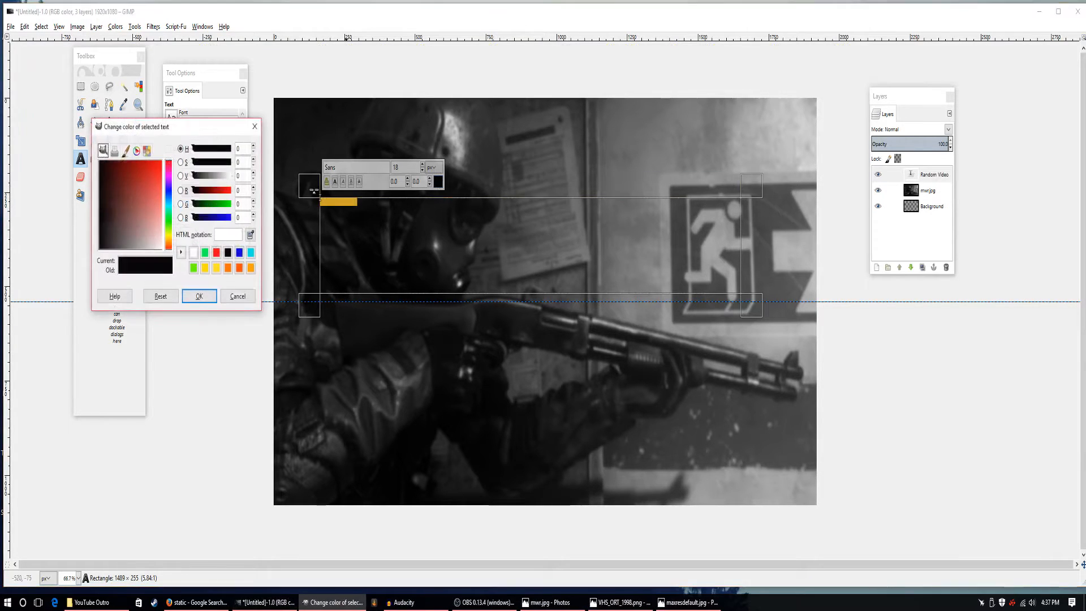
{"action": "left_click", "coordinate": [198, 293]}
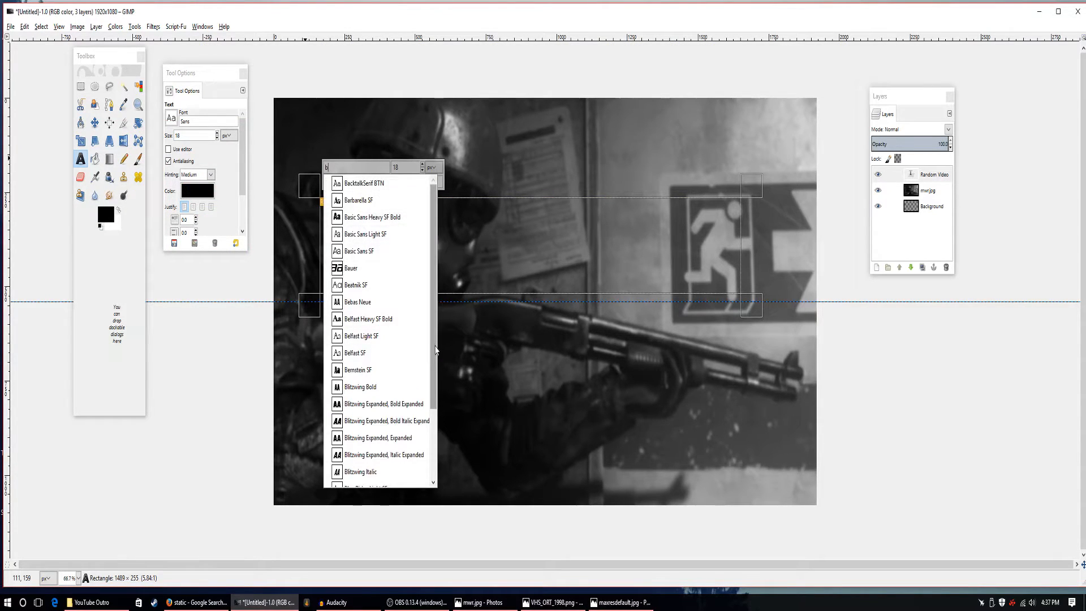
Set the "Random Video" text to the Blitzwing Expanded, Bold Italic Expanded font at 110 px
{"action": "scroll", "coordinate": [435, 408], "scroll_direction": "down", "scroll_amount": 2}
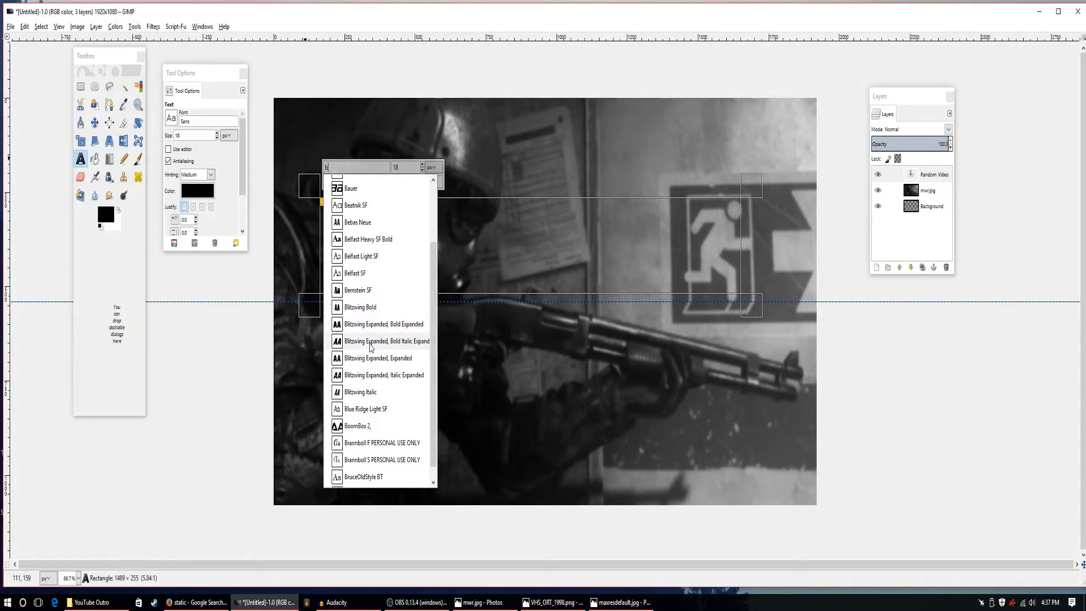
{"action": "left_click", "coordinate": [375, 342]}
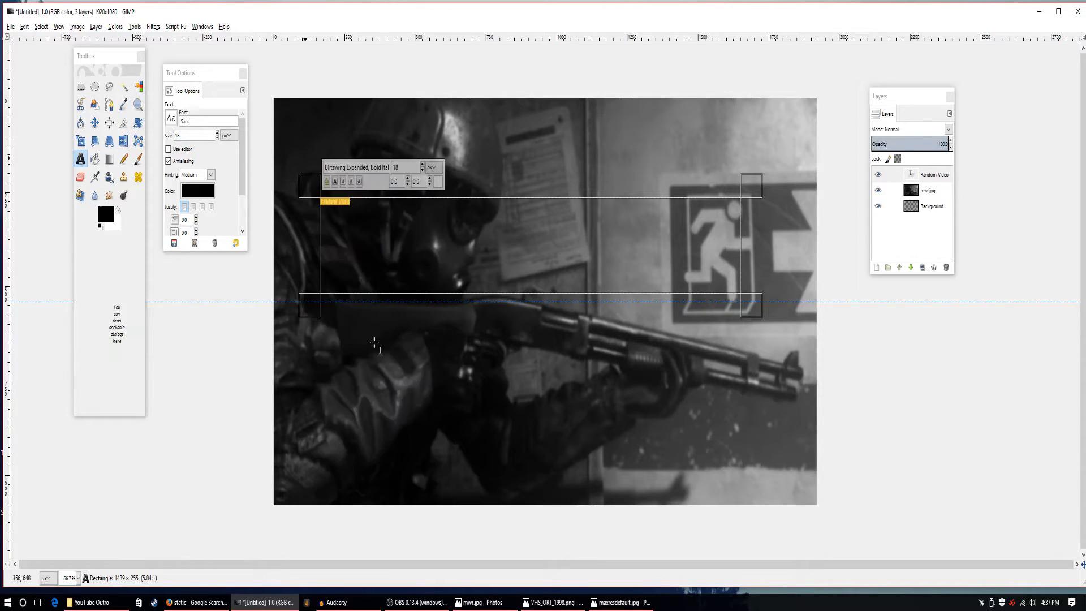
{"action": "left_click", "coordinate": [422, 164]}
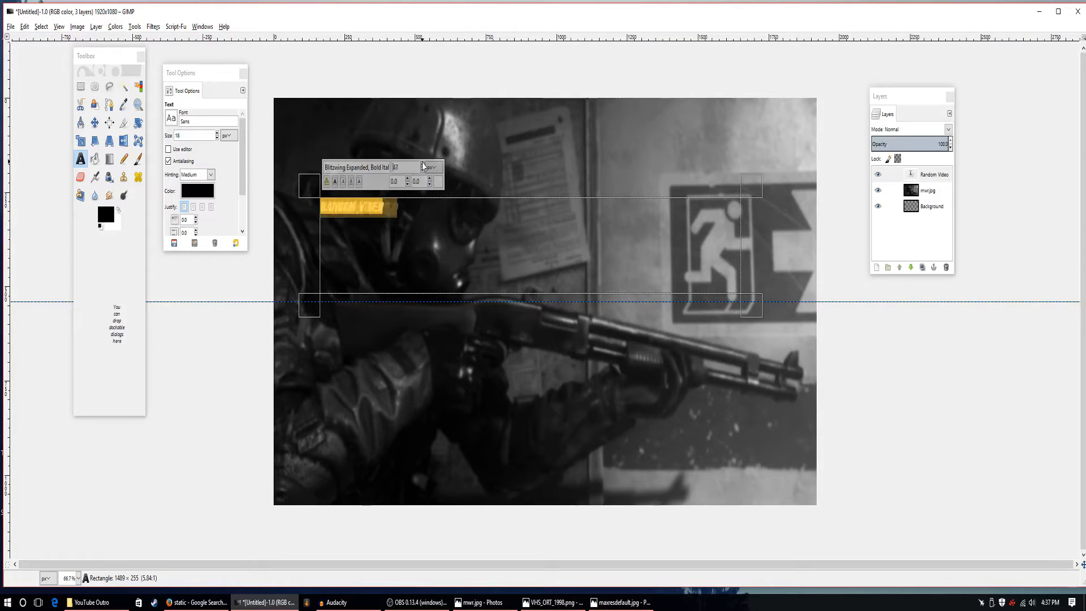
{"action": "left_click_drag", "start_coordinate": [423, 165], "coordinate": [423, 166]}
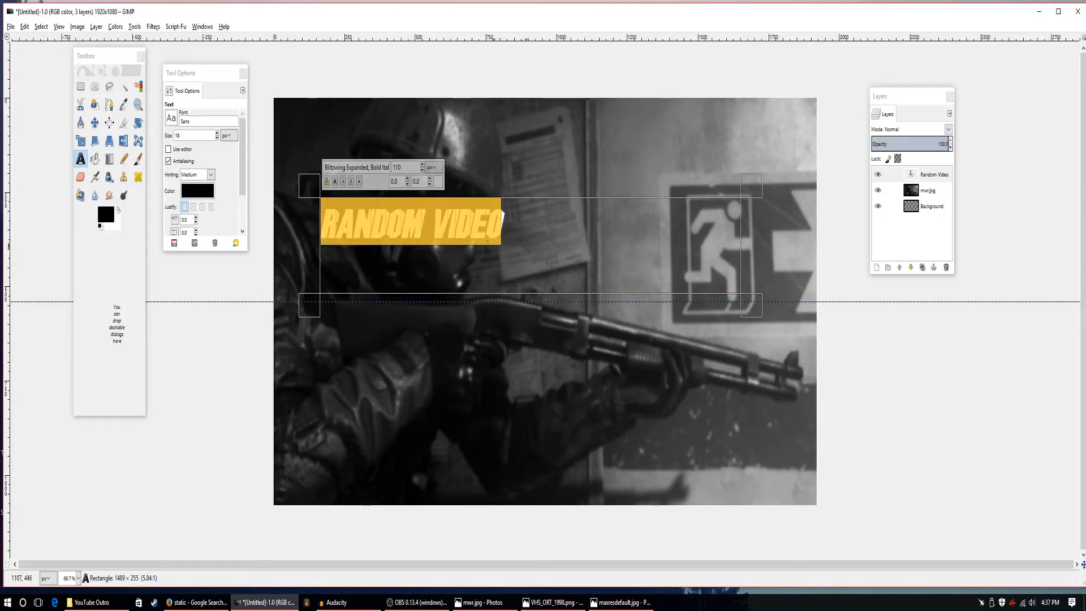
Shrink the "Random Video" text box to about 664 × 117 px and move it onto the guide in the image's right half
{"action": "mouse_move", "coordinate": [759, 306]}
{"action": "left_mouse_down"}
{"action": "mouse_move", "coordinate": [506, 238]}
{"action": "mouse_move", "coordinate": [524, 254]}
{"action": "mouse_move", "coordinate": [736, 306]}
{"action": "mouse_move", "coordinate": [747, 299]}
{"action": "left_mouse_up"}
{"action": "left_click_drag", "start_coordinate": [529, 262], "coordinate": [518, 222]}
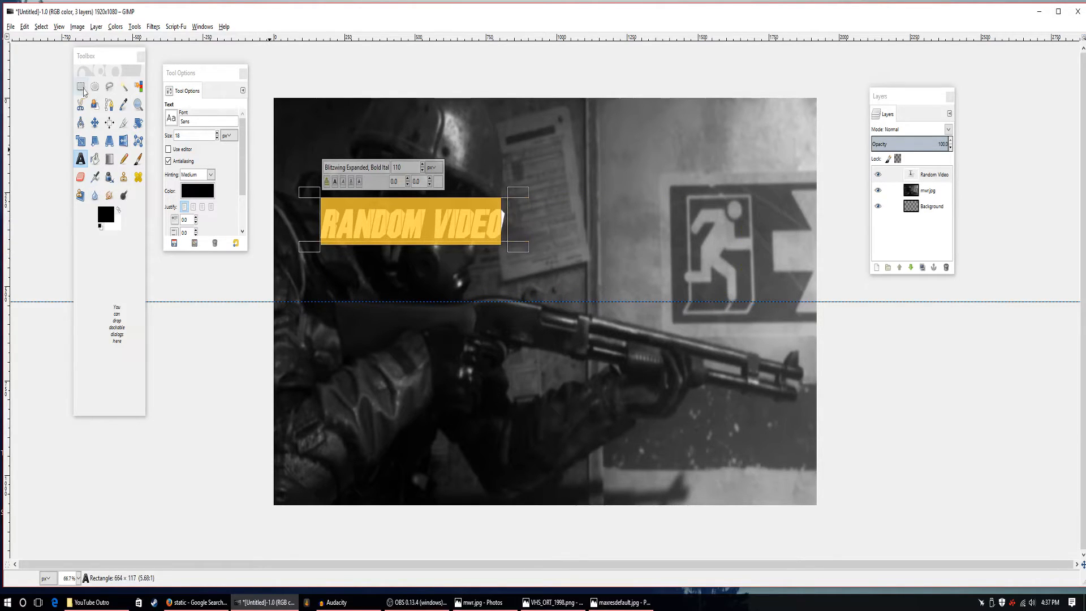
{"action": "left_click", "coordinate": [94, 123]}
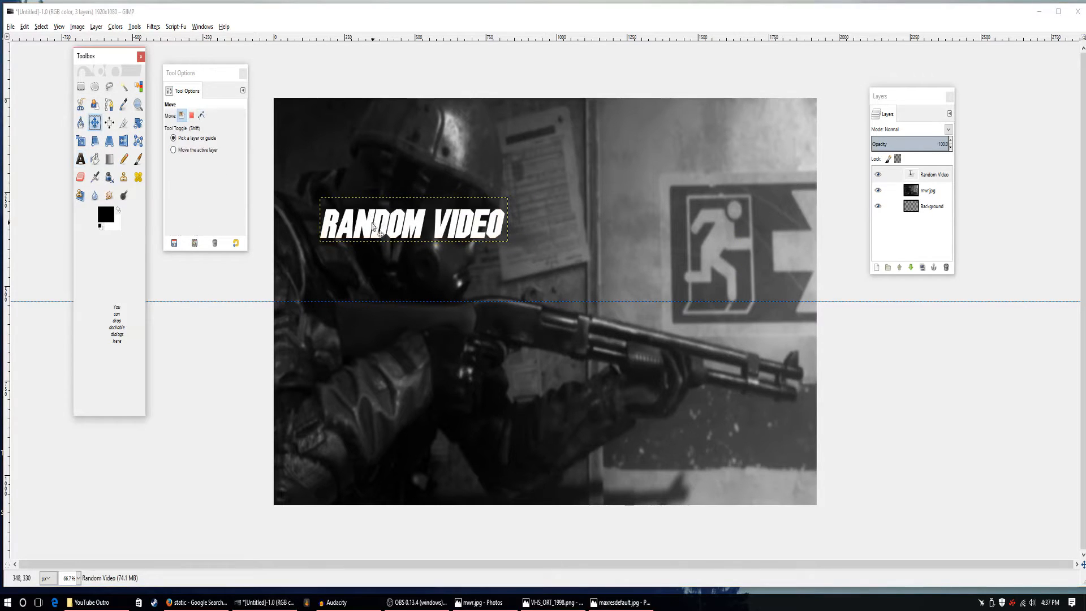
{"action": "left_click_drag", "start_coordinate": [374, 225], "coordinate": [666, 307]}
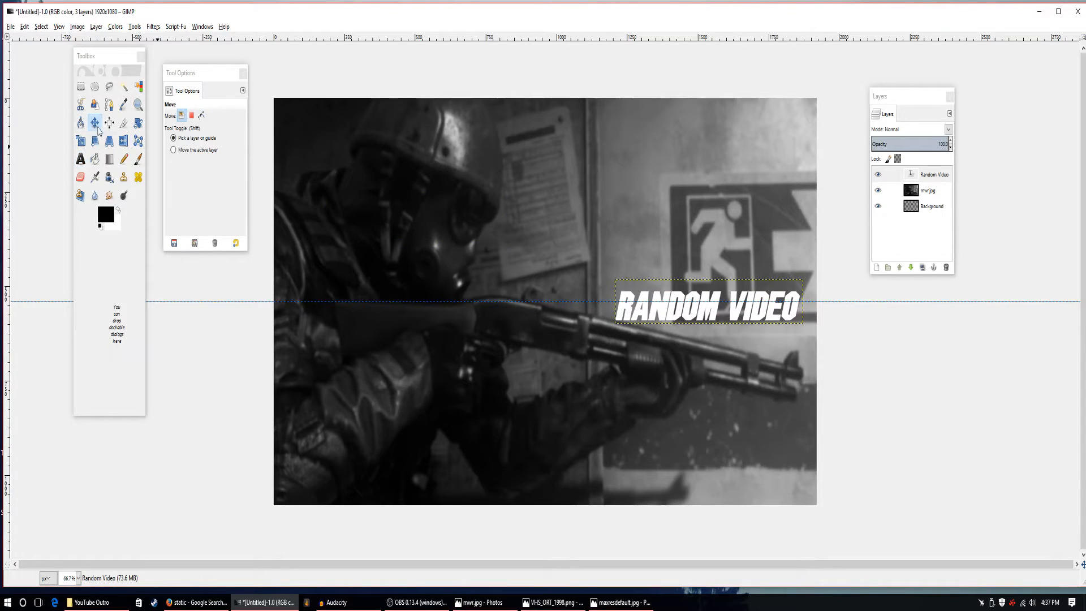
Add a text box about 1265 × 310 px in the image's upper part reading "PRevious Video" and colour the text white
{"action": "left_click", "coordinate": [81, 159]}
{"action": "left_click_drag", "start_coordinate": [324, 160], "coordinate": [681, 277]}
{"action": "type", "text": "PRevious Video"}
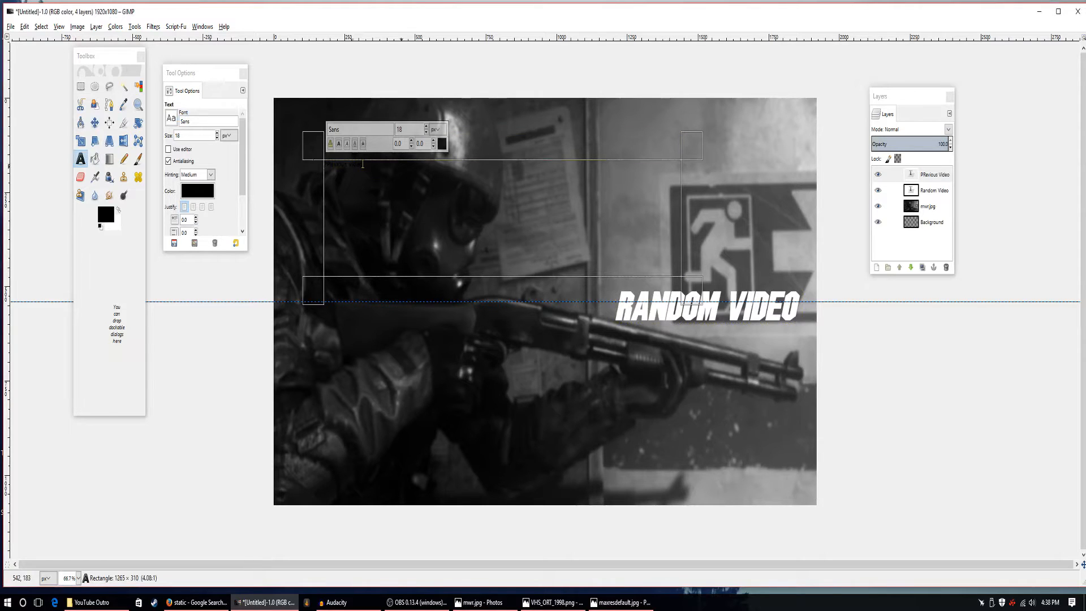
{"action": "key", "text": "ctrl+a"}
{"action": "left_click", "coordinate": [442, 144]}
{"action": "left_click_drag", "start_coordinate": [152, 252], "coordinate": [166, 277]}
{"action": "left_click", "coordinate": [210, 311]}
Set the "PRevious Video" text to Blitzwing Expanded, Bold Italic Expanded at 110 px, matching the size of the "Random Video" text
{"action": "type", "text": "b"}
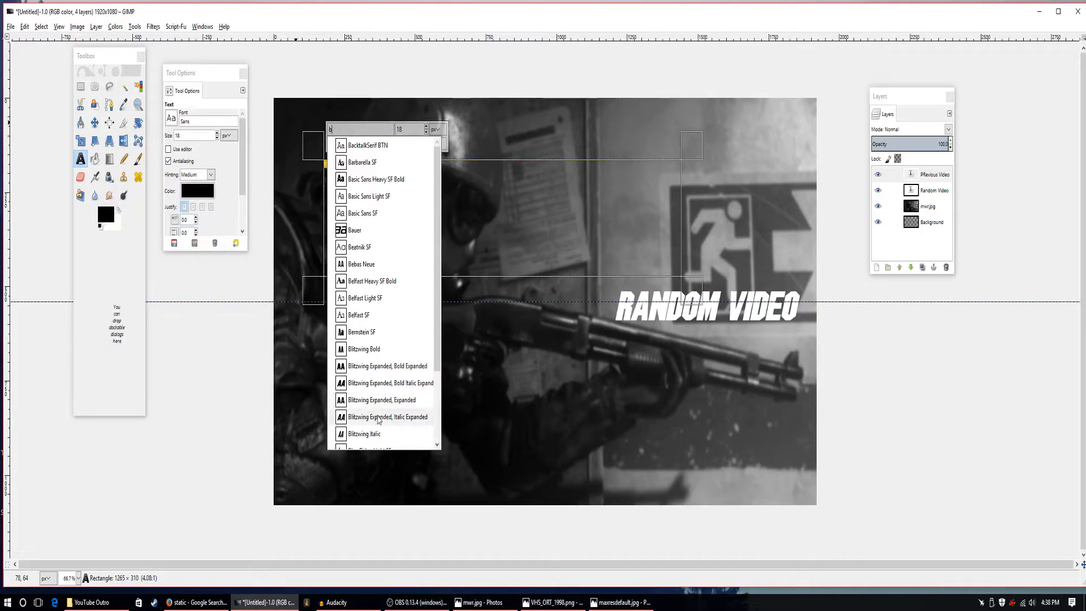
{"action": "left_click", "coordinate": [384, 386]}
{"action": "left_click", "coordinate": [427, 128]}
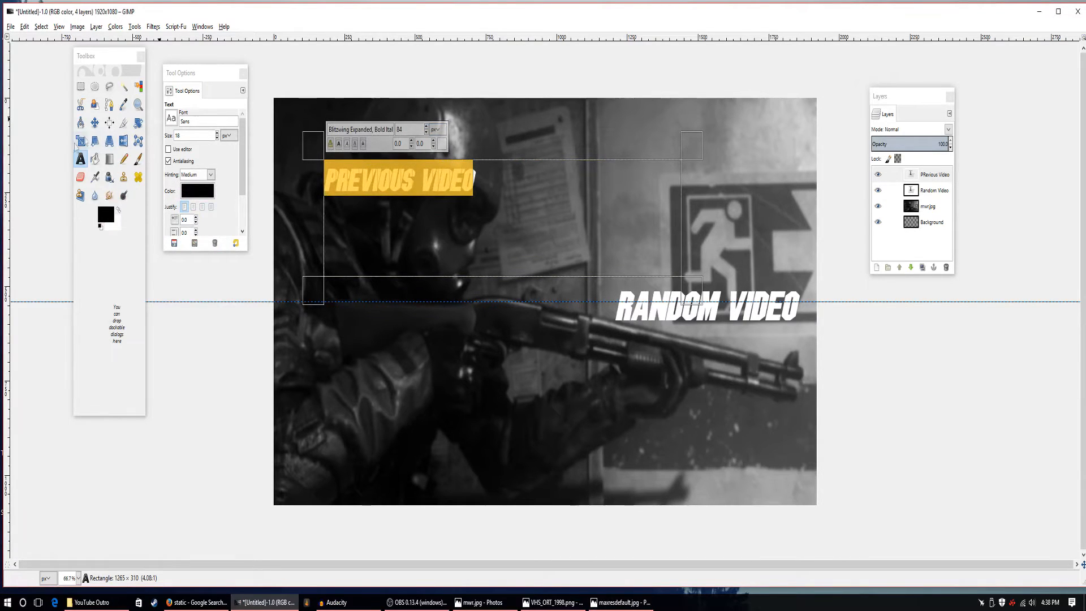
{"action": "left_click", "coordinate": [733, 314]}
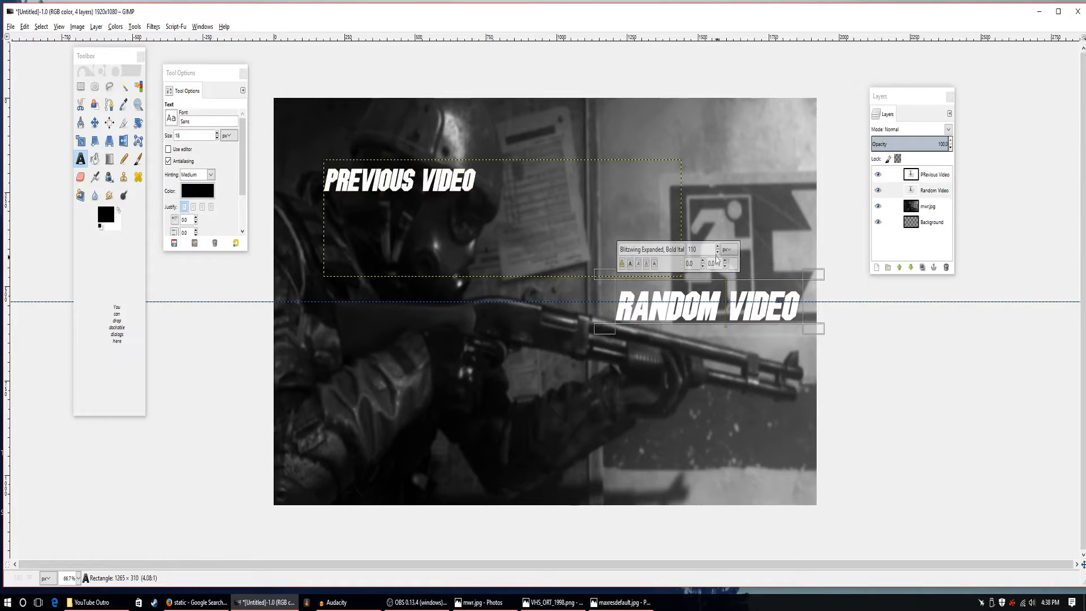
{"action": "left_click_drag", "start_coordinate": [476, 183], "coordinate": [324, 184]}
{"action": "left_click", "coordinate": [426, 126]}
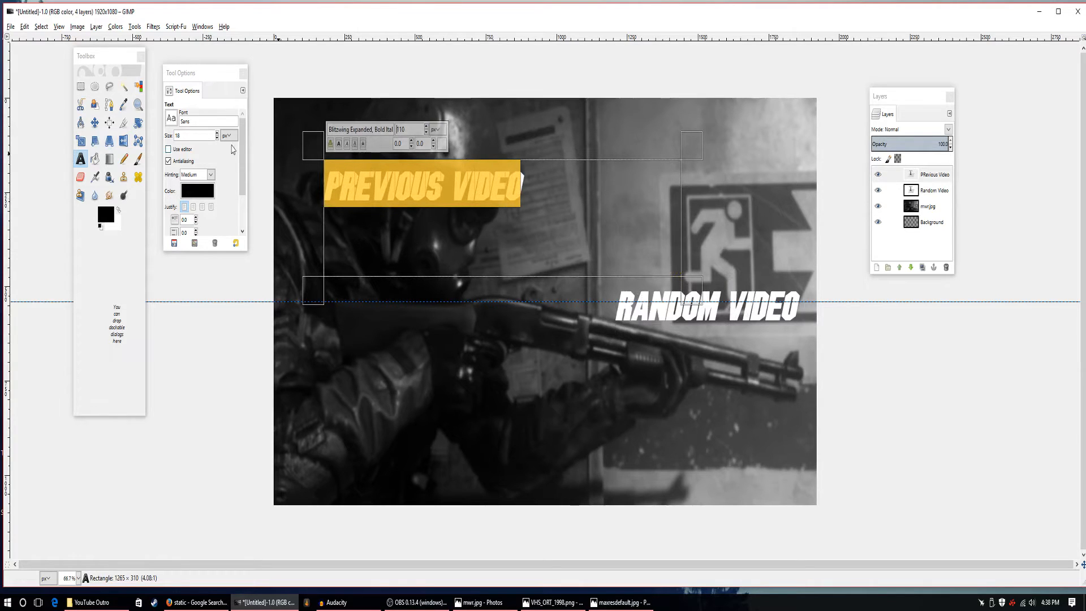
Shrink the "PRevious Video" text box to about 716 × 132 px and move it onto the guide in the image's left half
{"action": "left_click_drag", "start_coordinate": [538, 186], "coordinate": [545, 220]}
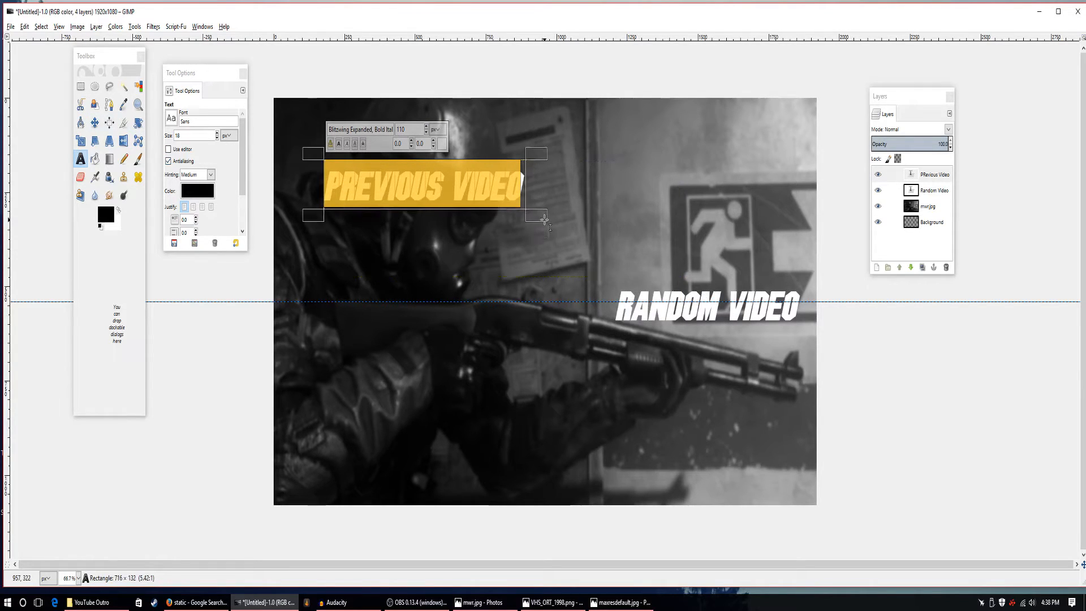
{"action": "left_click", "coordinate": [94, 123]}
{"action": "left_click_drag", "start_coordinate": [406, 200], "coordinate": [369, 320]}
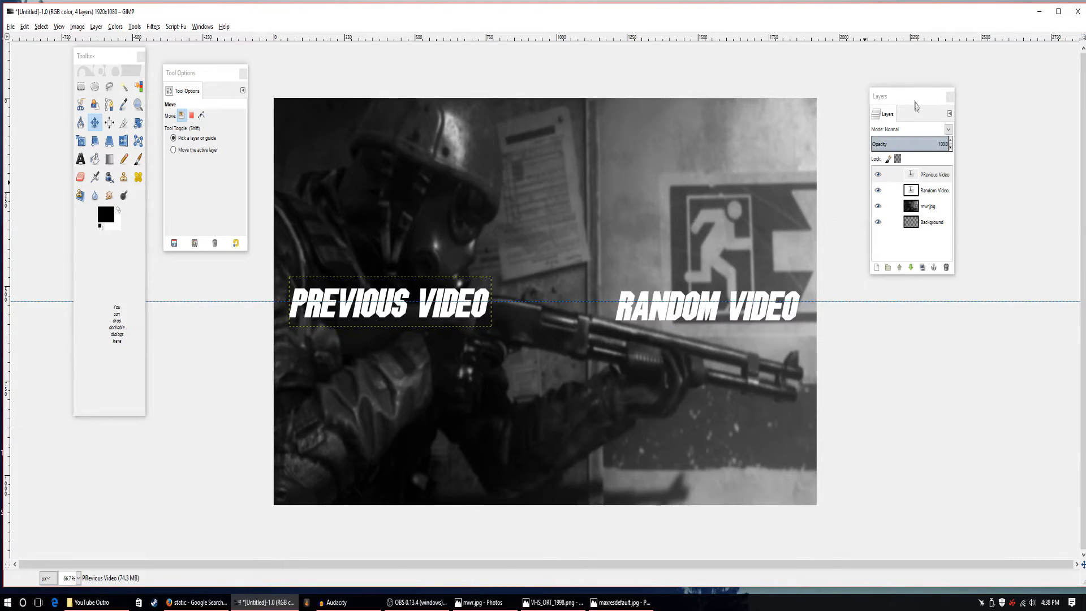
Merge the "PRevious Video" text layer down into "Random Video" and open the Bevel and Emboss effect for the merged layer
{"action": "right_click", "coordinate": [934, 177]}
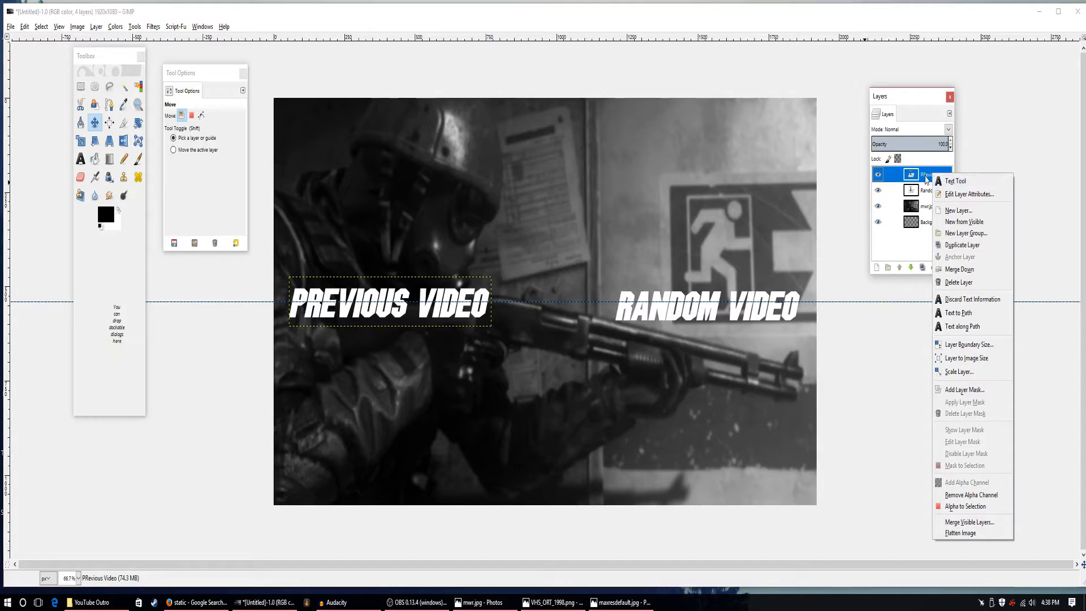
{"action": "left_click", "coordinate": [962, 270]}
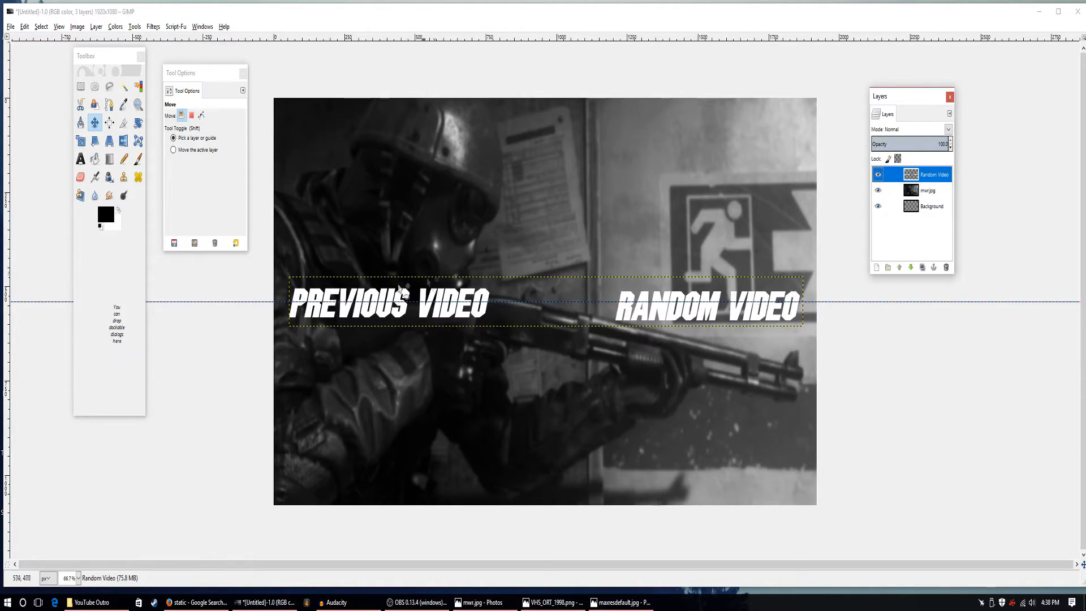
{"action": "left_click", "coordinate": [176, 27]}
{"action": "mouse_move", "coordinate": [181, 39]}
{"action": "left_click", "coordinate": [255, 39]}
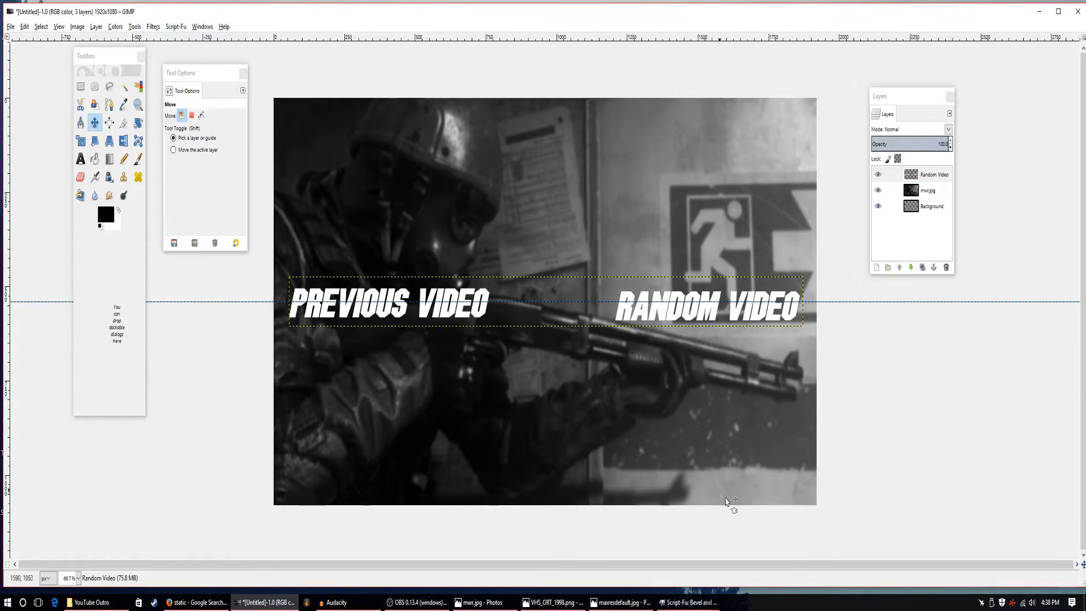
{"action": "left_click", "coordinate": [524, 164]}
{"action": "left_click", "coordinate": [530, 189]}
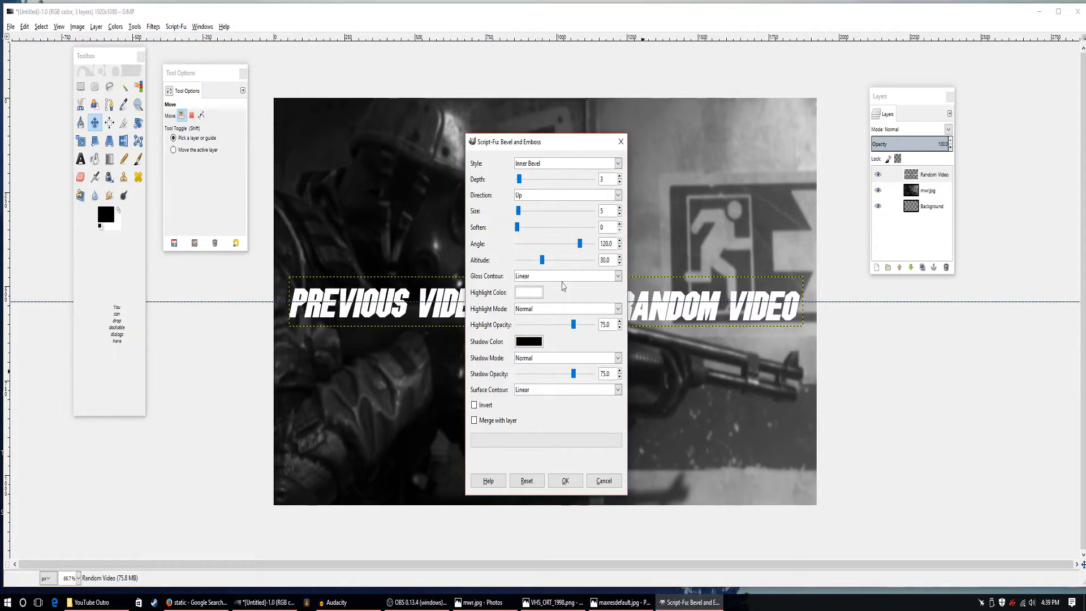
Apply the Inner Bevel to both video labels with shadow colour 24a900, merging the effect with the layer
{"action": "left_click", "coordinate": [529, 342]}
{"action": "left_click", "coordinate": [544, 343]}
{"action": "left_click_drag", "start_coordinate": [537, 281], "coordinate": [516, 277]}
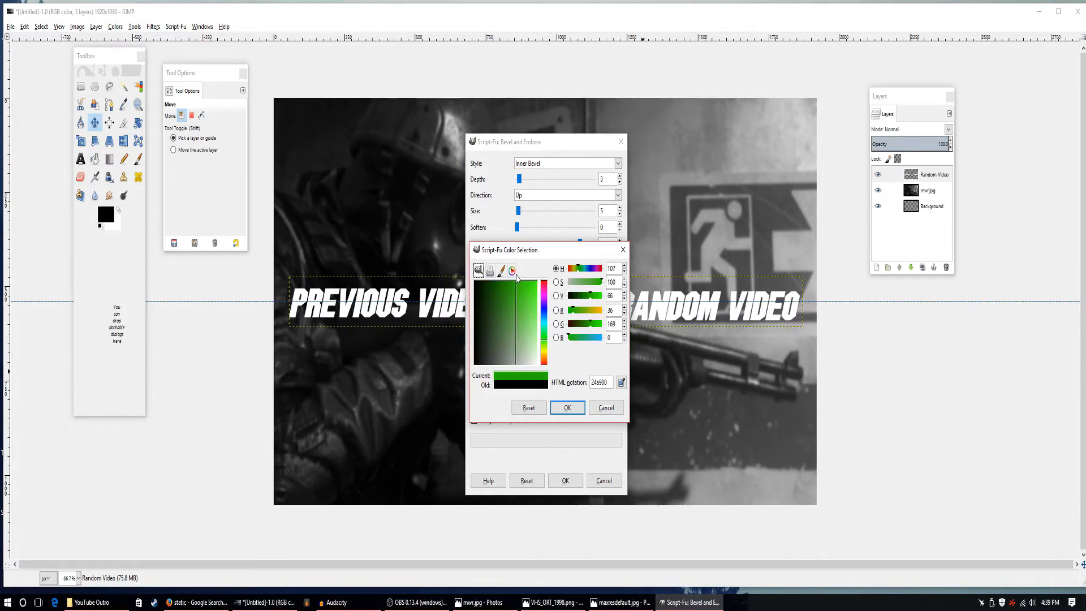
{"action": "left_click", "coordinate": [566, 407]}
{"action": "left_click", "coordinate": [474, 421]}
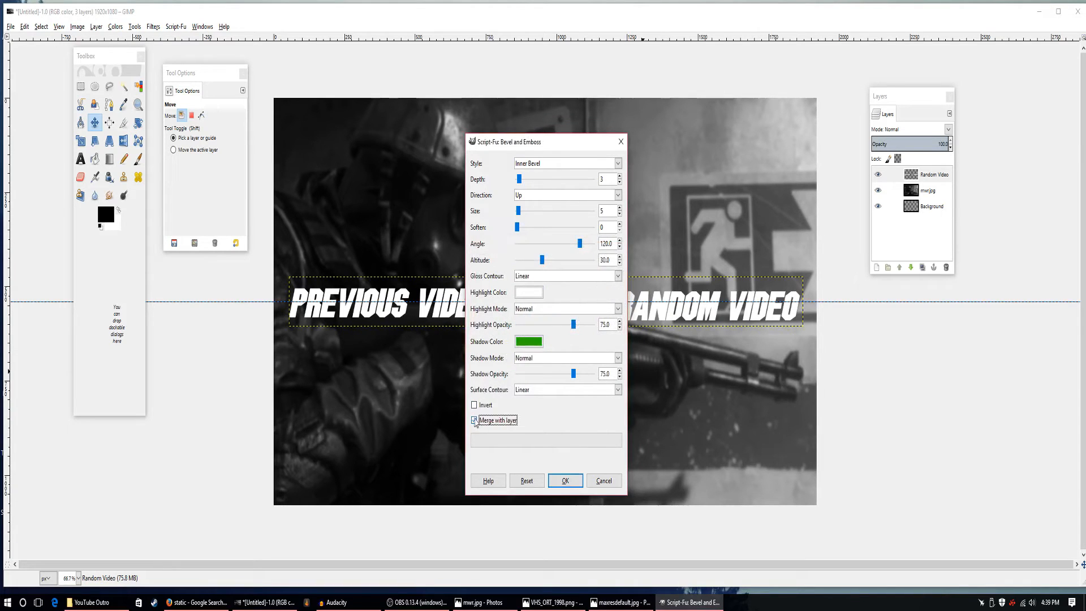
{"action": "left_click", "coordinate": [563, 481]}
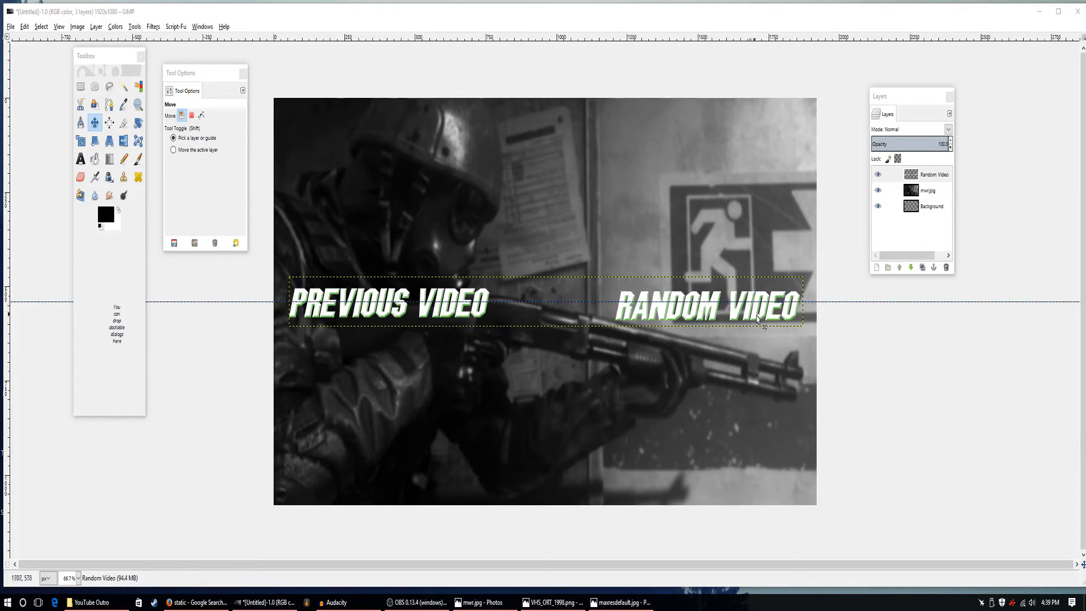
Add a black drop shadow at 75% opacity with an increased size to the video labels, merged with the layer
{"action": "left_click", "coordinate": [175, 27]}
{"action": "mouse_move", "coordinate": [179, 43]}
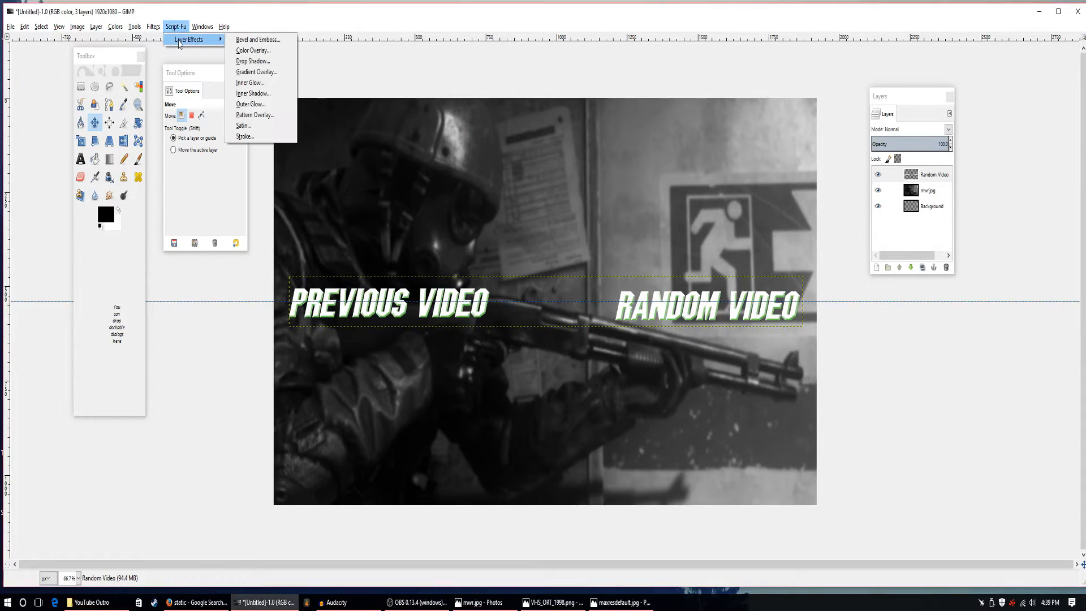
{"action": "left_click", "coordinate": [252, 61]}
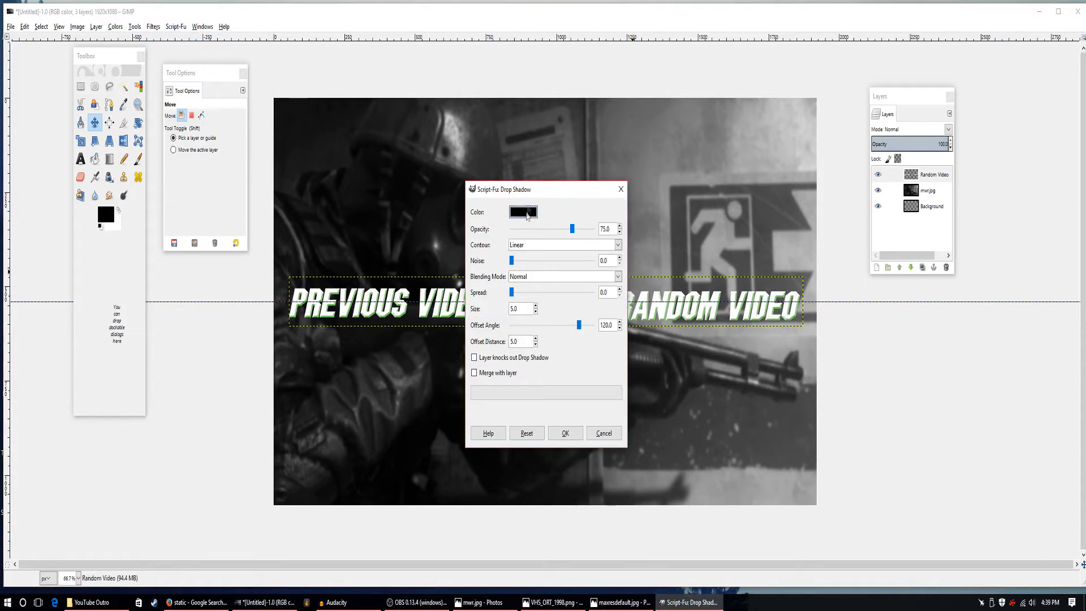
{"action": "left_click", "coordinate": [480, 373]}
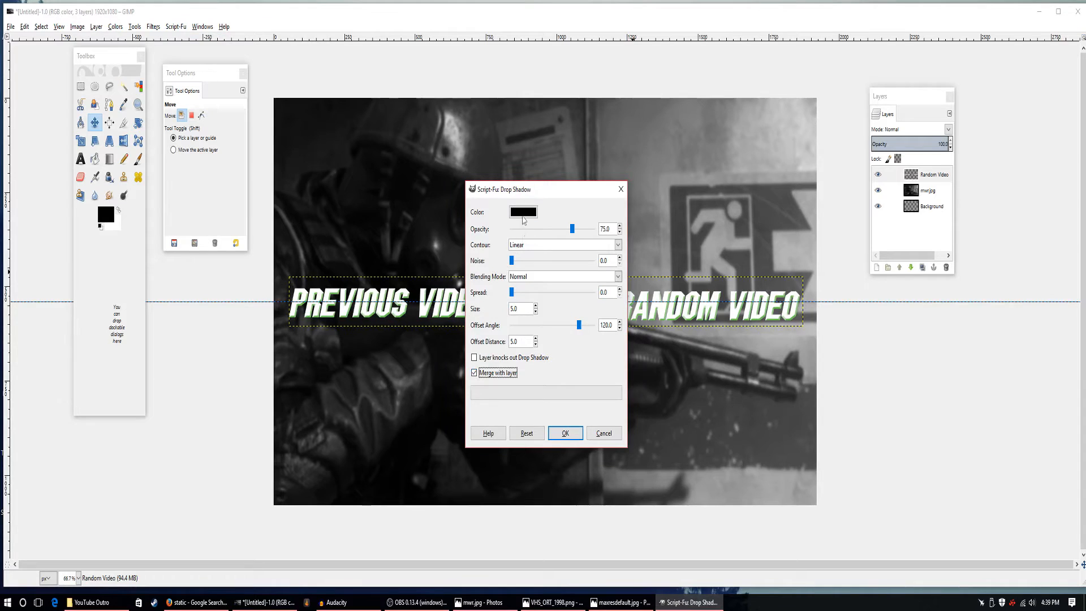
{"action": "left_click", "coordinate": [536, 307]}
{"action": "left_click", "coordinate": [565, 433]}
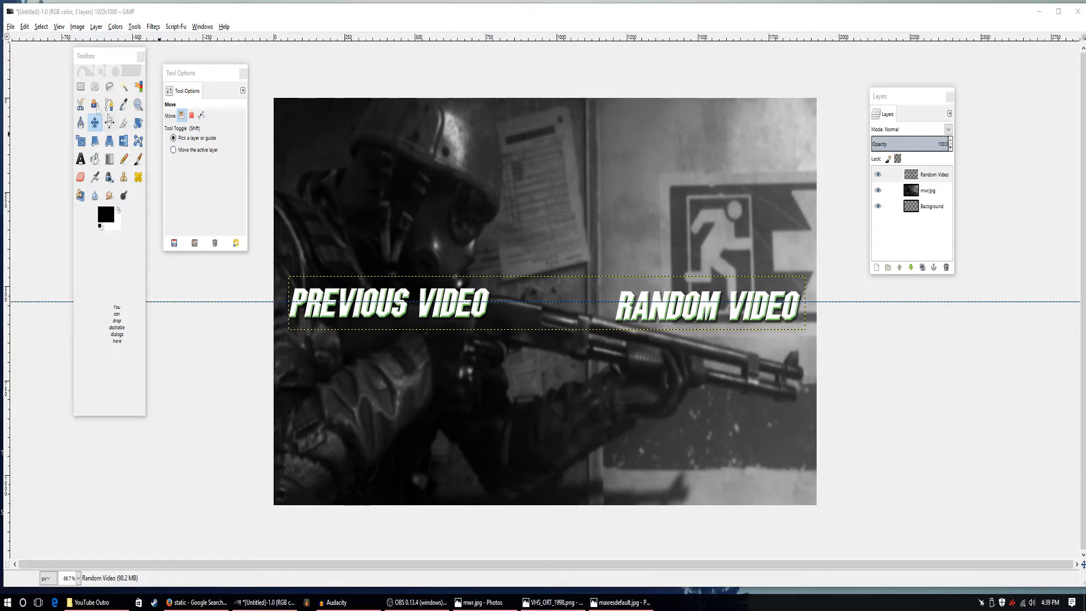
Open the social_media_black_icons PNG from the YouTube Outro folder as a new layer and move it into the image's upper part
{"action": "left_click", "coordinate": [10, 27]}
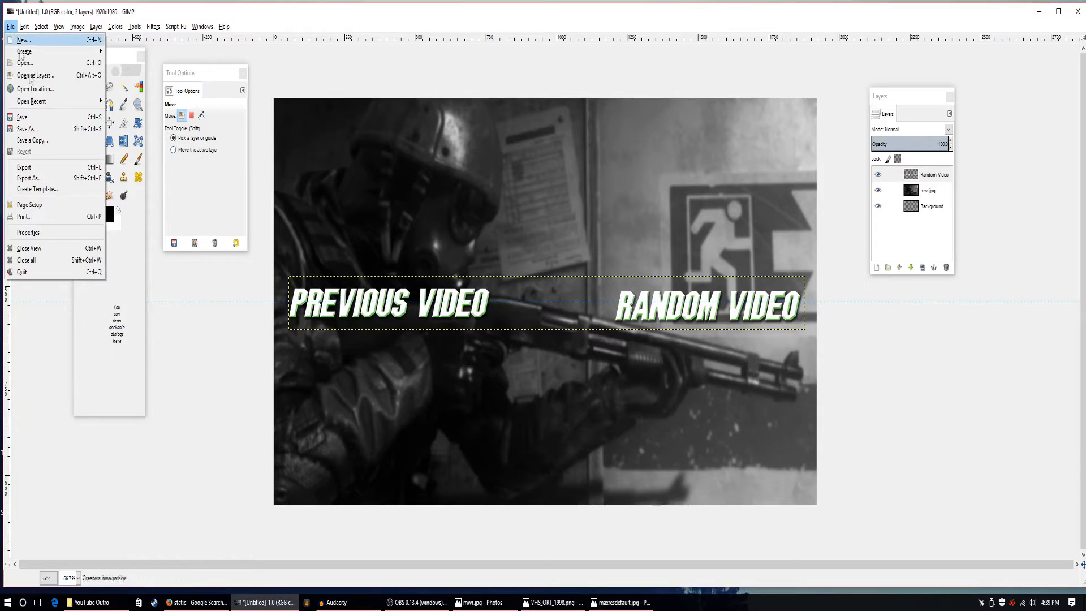
{"action": "left_click", "coordinate": [45, 78]}
{"action": "left_click", "coordinate": [527, 209]}
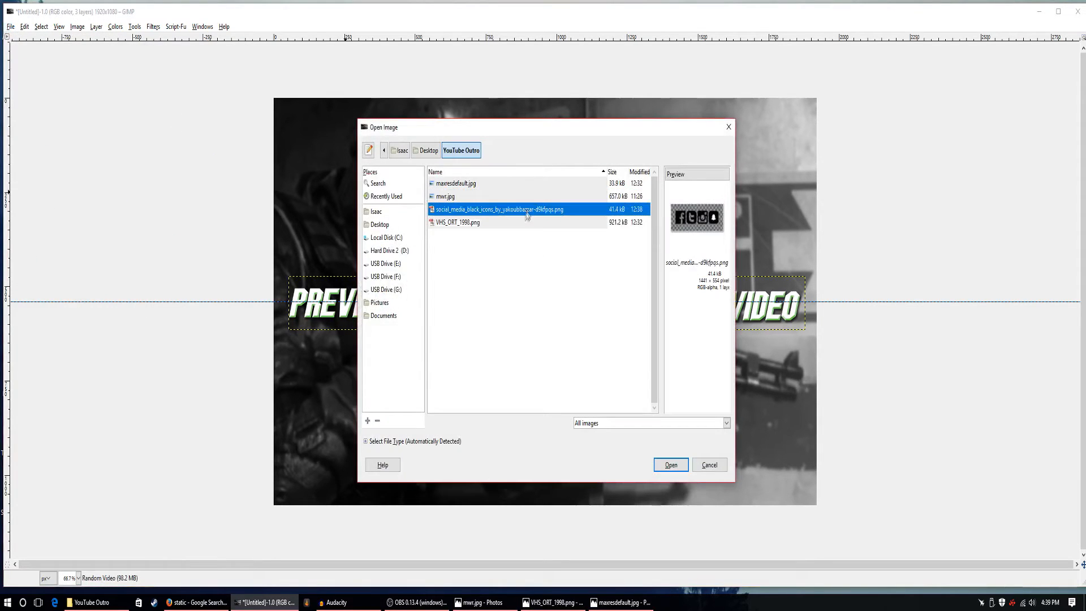
{"action": "left_click", "coordinate": [525, 222]}
{"action": "left_click", "coordinate": [521, 209]}
{"action": "left_click", "coordinate": [671, 466]}
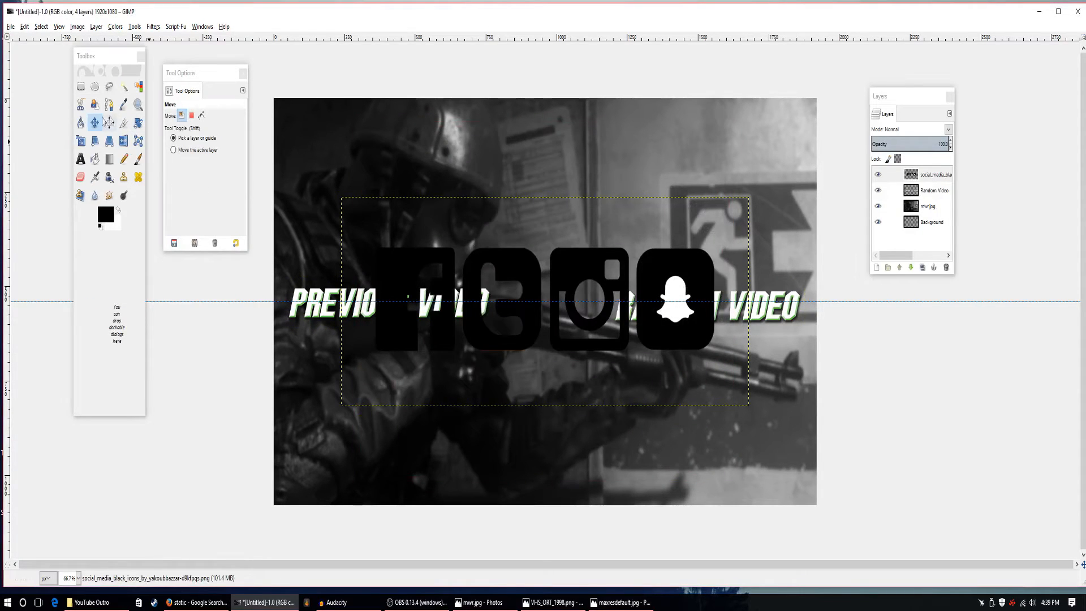
{"action": "left_click_drag", "start_coordinate": [506, 264], "coordinate": [507, 190]}
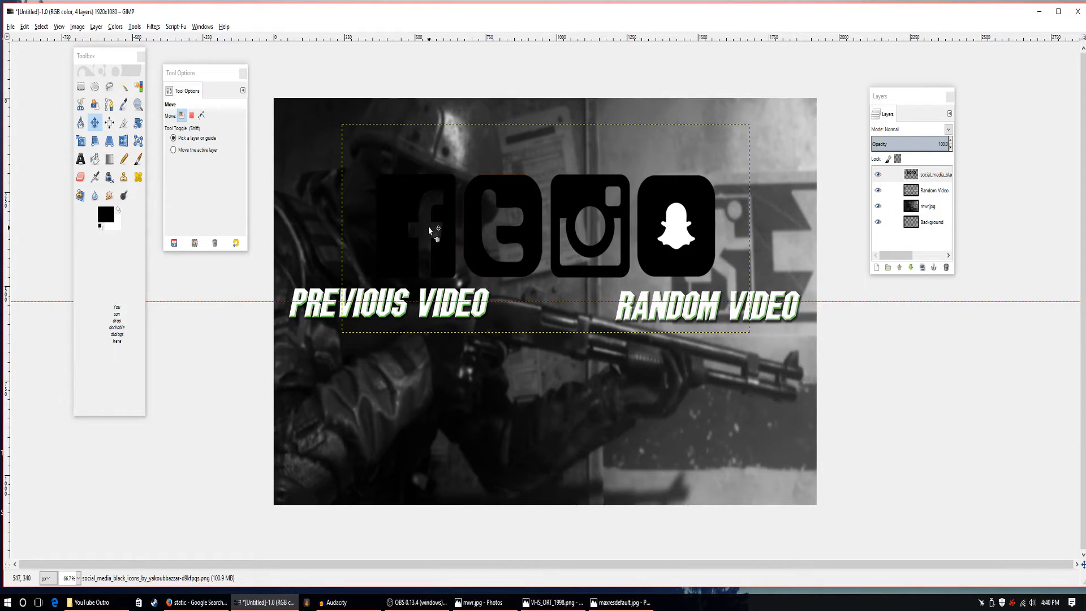
{"action": "mouse_move", "coordinate": [531, 197]}
{"action": "left_mouse_down"}
{"action": "mouse_move", "coordinate": [540, 346]}
{"action": "mouse_move", "coordinate": [543, 183]}
{"action": "left_mouse_up"}
Scale the social media icons layer down to 600 × 231 px
{"action": "left_click", "coordinate": [81, 141]}
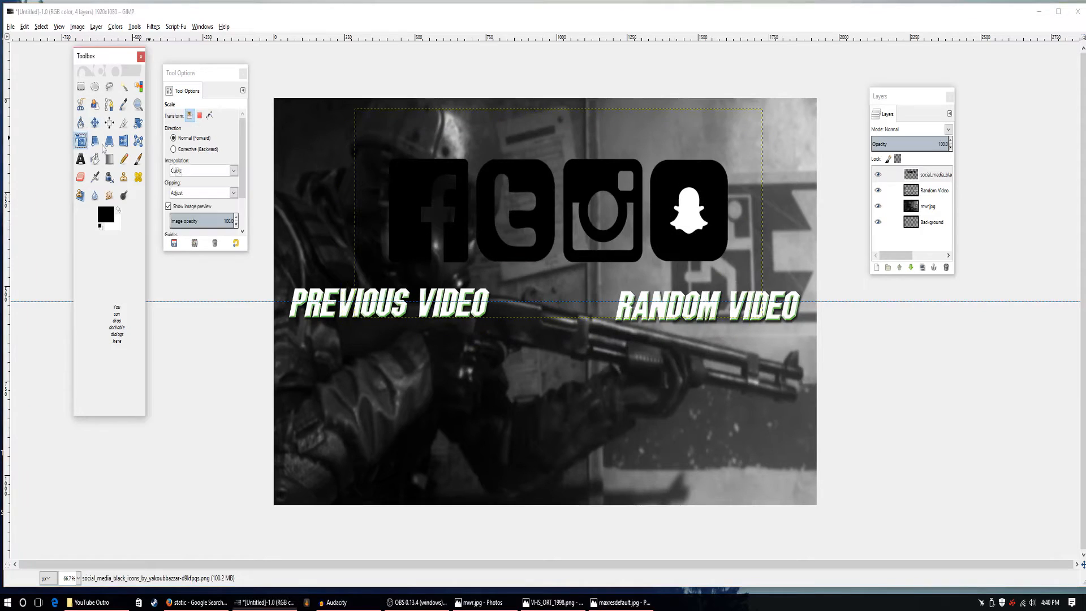
{"action": "left_click", "coordinate": [525, 181]}
{"action": "left_click_drag", "start_coordinate": [765, 111], "coordinate": [611, 226]}
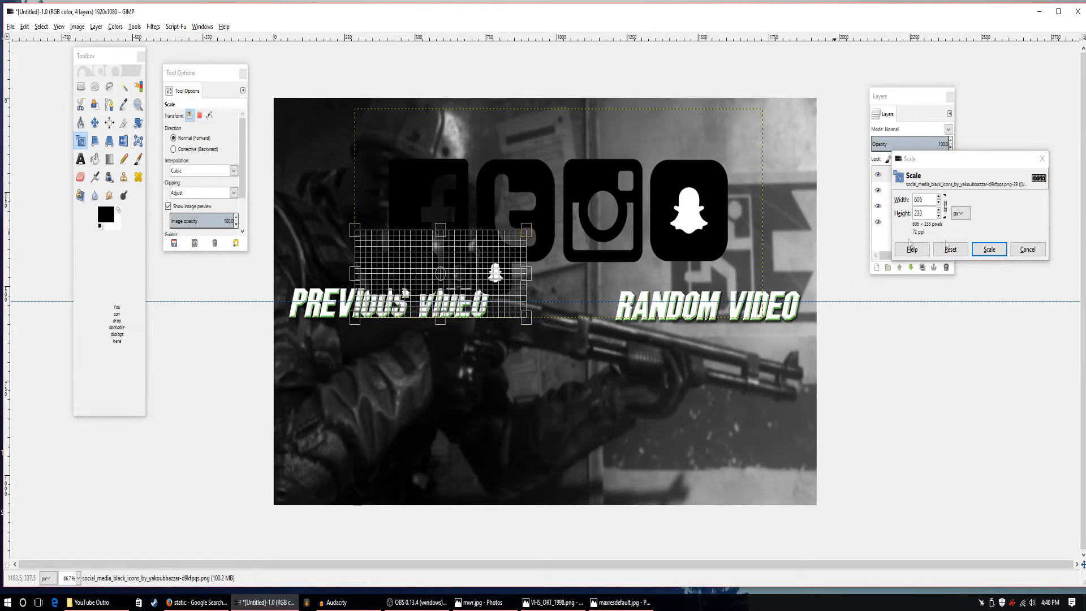
{"action": "left_click", "coordinate": [939, 209]}
{"action": "left_click", "coordinate": [939, 210]}
{"action": "left_click", "coordinate": [939, 203]}
{"action": "left_click", "coordinate": [939, 203]}
{"action": "left_click", "coordinate": [939, 203]}
{"action": "left_click", "coordinate": [939, 203]}
{"action": "left_click", "coordinate": [940, 203]}
{"action": "left_click", "coordinate": [940, 203]}
{"action": "left_click", "coordinate": [939, 202]}
{"action": "left_click", "coordinate": [940, 202]}
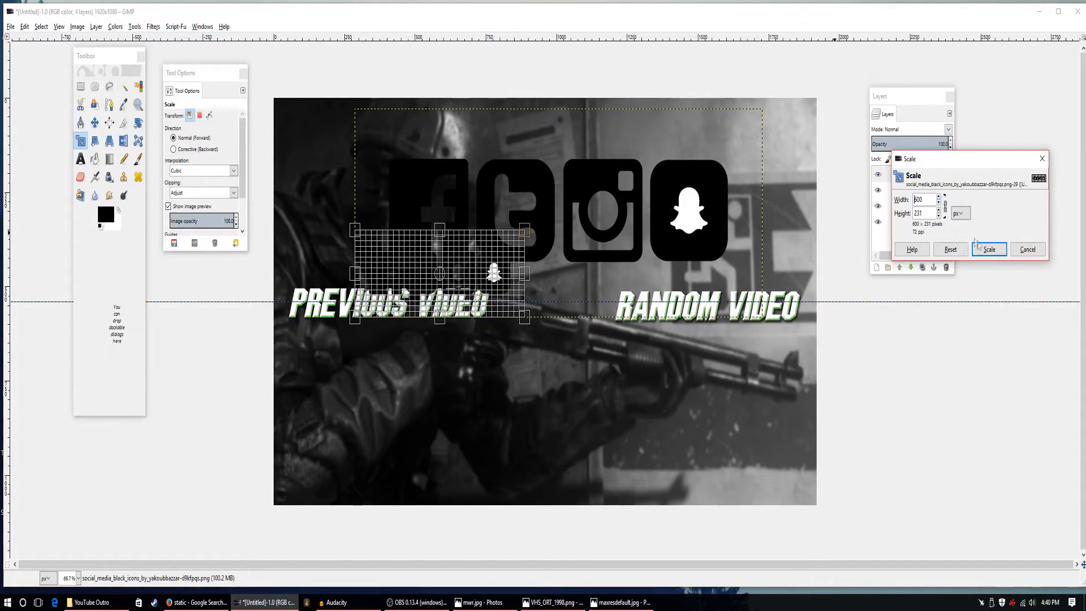
{"action": "left_click", "coordinate": [989, 250]}
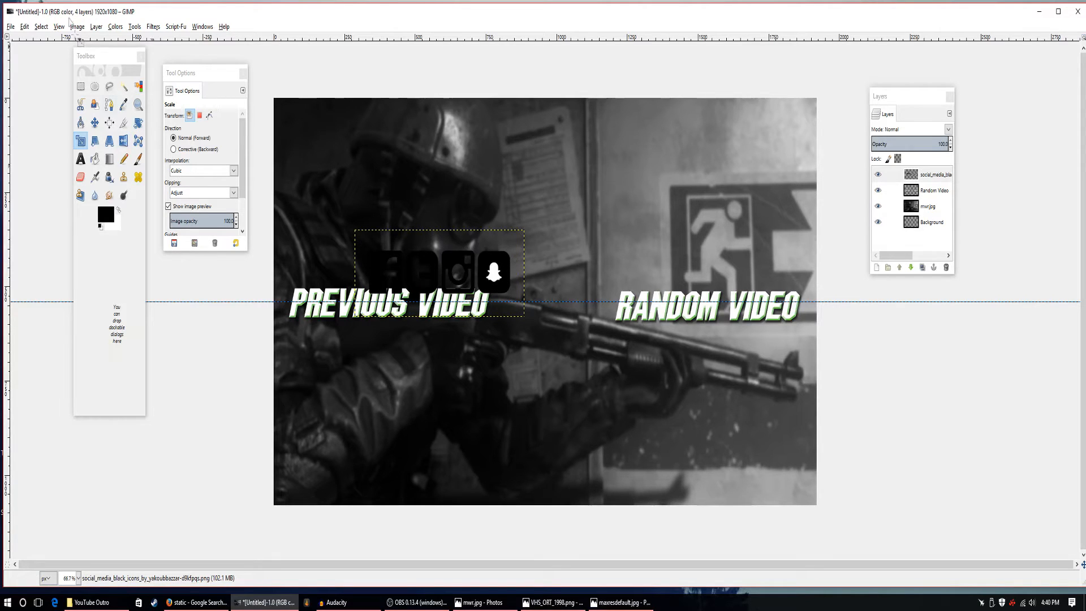
Colorize the social media icons green with hue 125 and saturation 50, and move them below the "Previous Video" label
{"action": "left_click", "coordinate": [114, 26]}
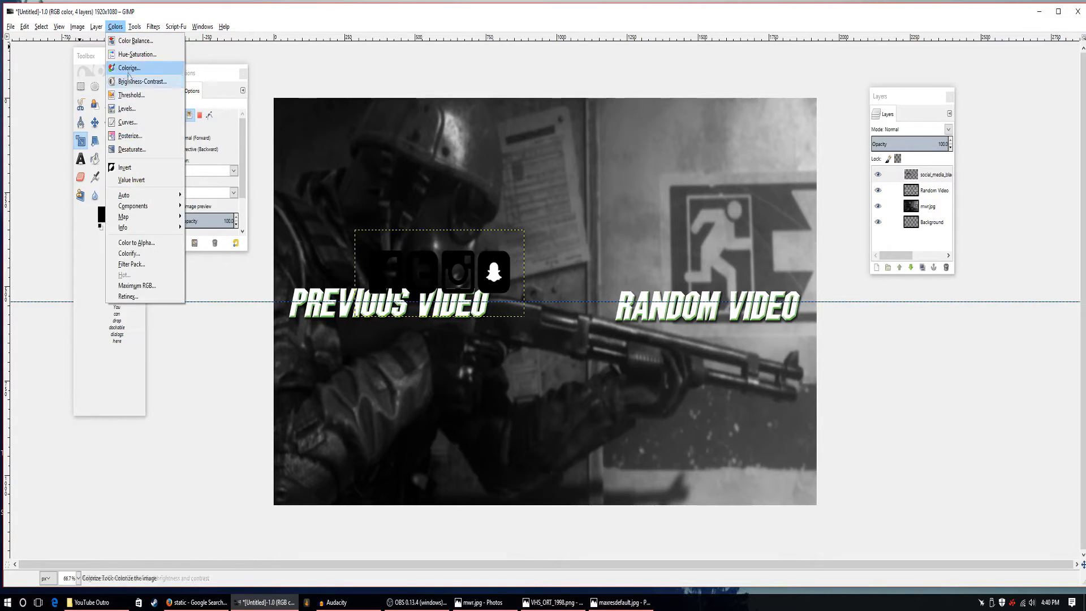
{"action": "left_click", "coordinate": [129, 73]}
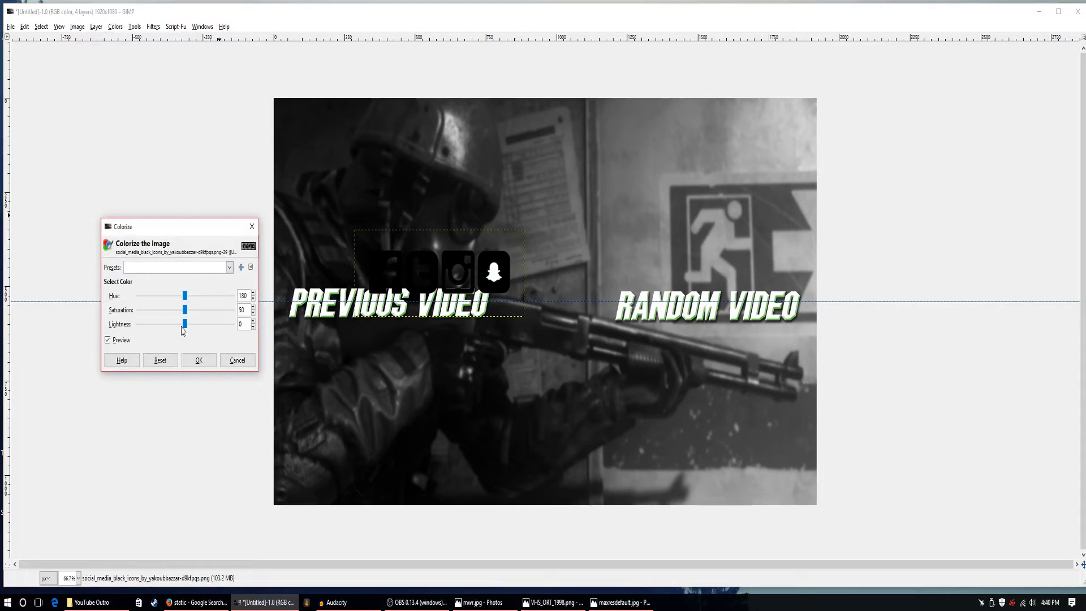
{"action": "left_click_drag", "start_coordinate": [185, 325], "coordinate": [210, 334]}
{"action": "mouse_move", "coordinate": [184, 300]}
{"action": "left_mouse_down"}
{"action": "mouse_move", "coordinate": [153, 300]}
{"action": "mouse_move", "coordinate": [165, 300]}
{"action": "left_mouse_up"}
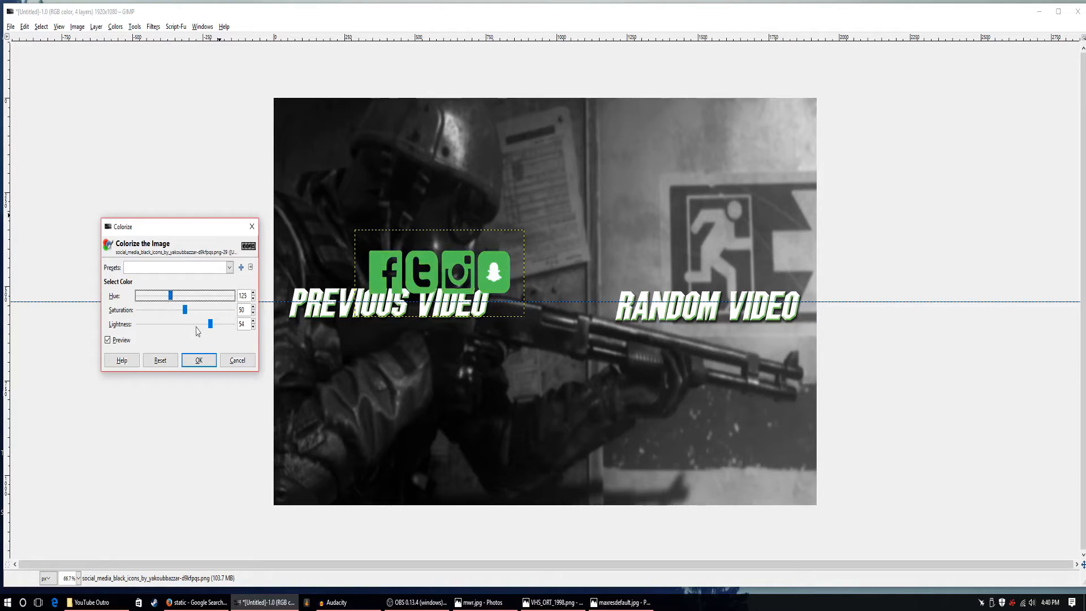
{"action": "mouse_move", "coordinate": [209, 327]}
{"action": "left_mouse_down"}
{"action": "mouse_move", "coordinate": [168, 320]}
{"action": "mouse_move", "coordinate": [206, 331]}
{"action": "left_mouse_up"}
{"action": "left_click", "coordinate": [201, 359]}
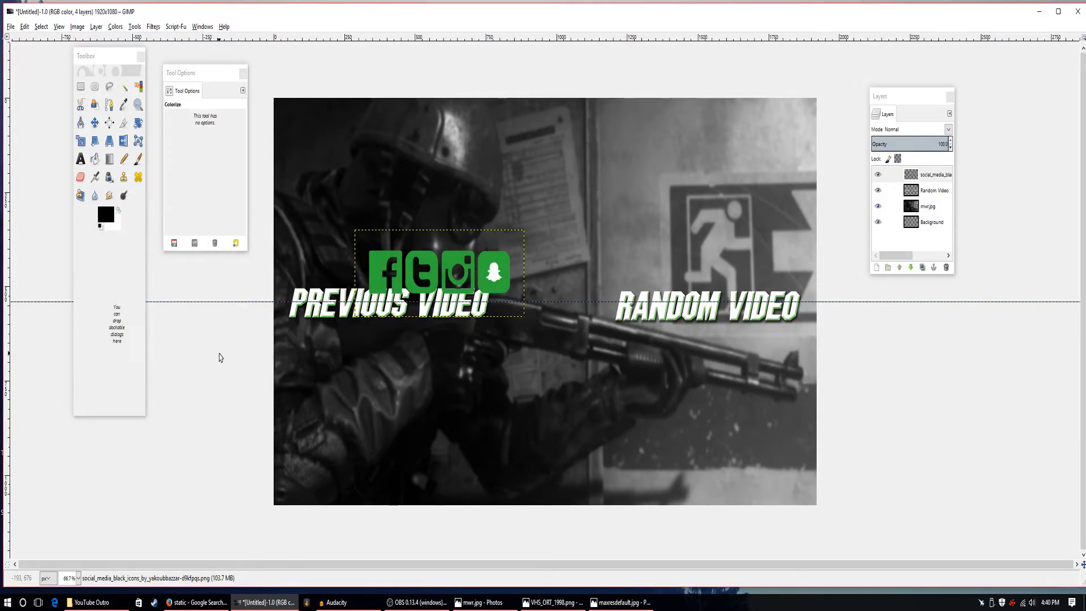
{"action": "left_click", "coordinate": [96, 123]}
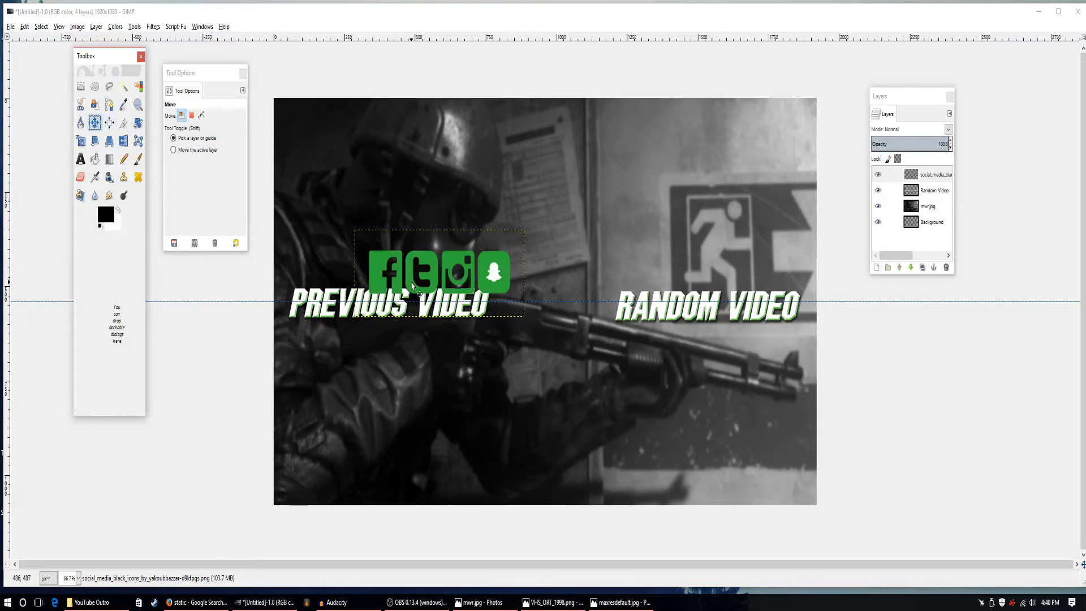
{"action": "left_click_drag", "start_coordinate": [413, 285], "coordinate": [356, 410]}
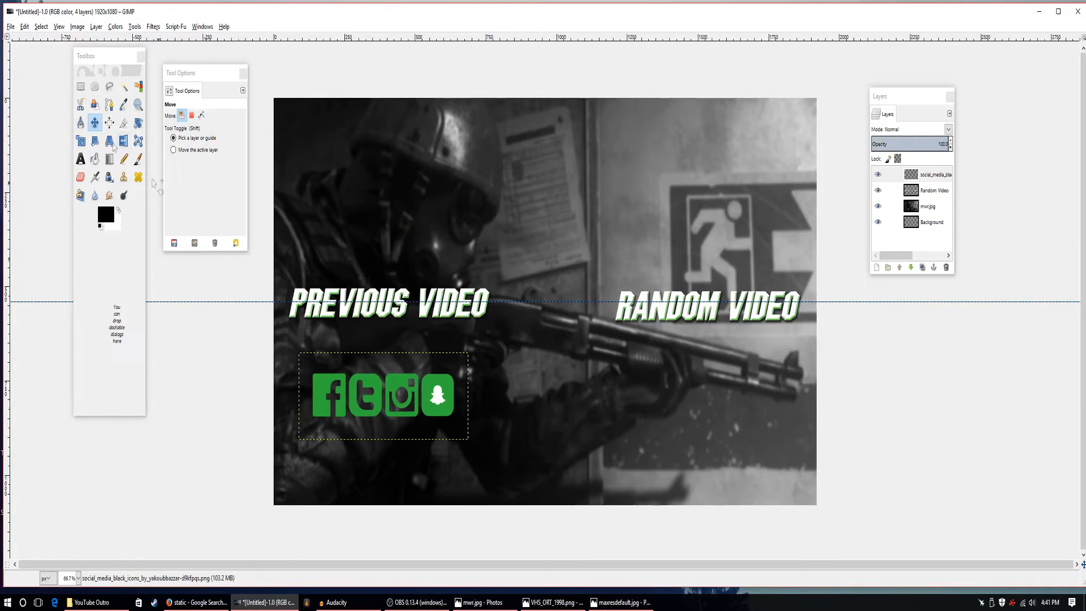
Add a text box about 1503 × 128 px below the social icons reading "Follow me on social media!"
{"action": "left_click", "coordinate": [81, 159]}
{"action": "left_click_drag", "start_coordinate": [286, 445], "coordinate": [709, 493]}
{"action": "type", "text": "Fo"}
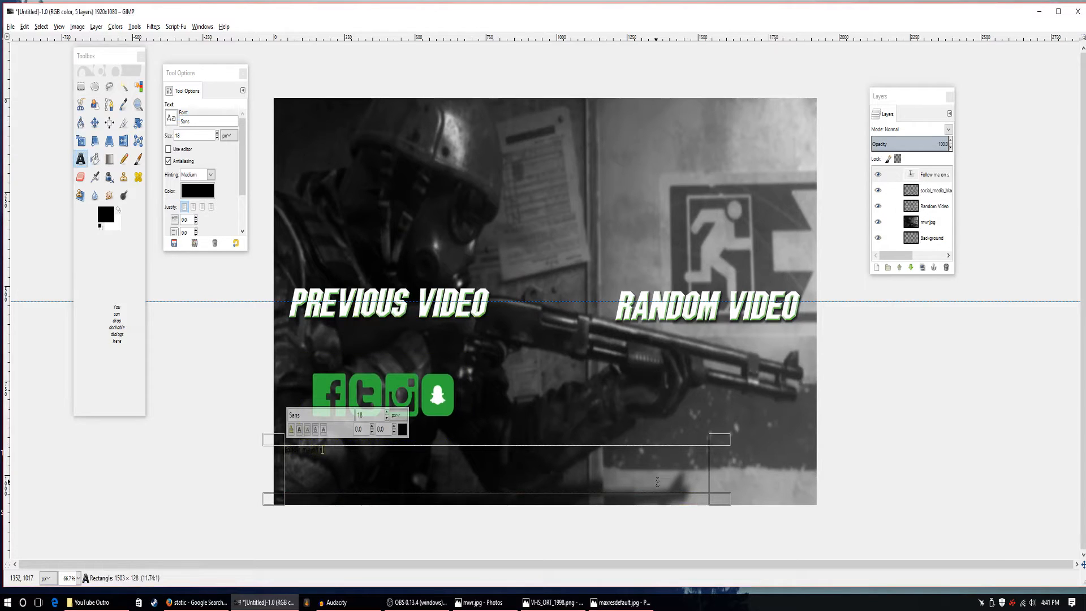
{"action": "type", "text": "llow me on social me"}
Format the social media text as white Blitzwing Expanded, Bold Italic Expanded at 50 px and move it directly beneath the icons
{"action": "left_click_drag", "start_coordinate": [353, 450], "coordinate": [279, 436]}
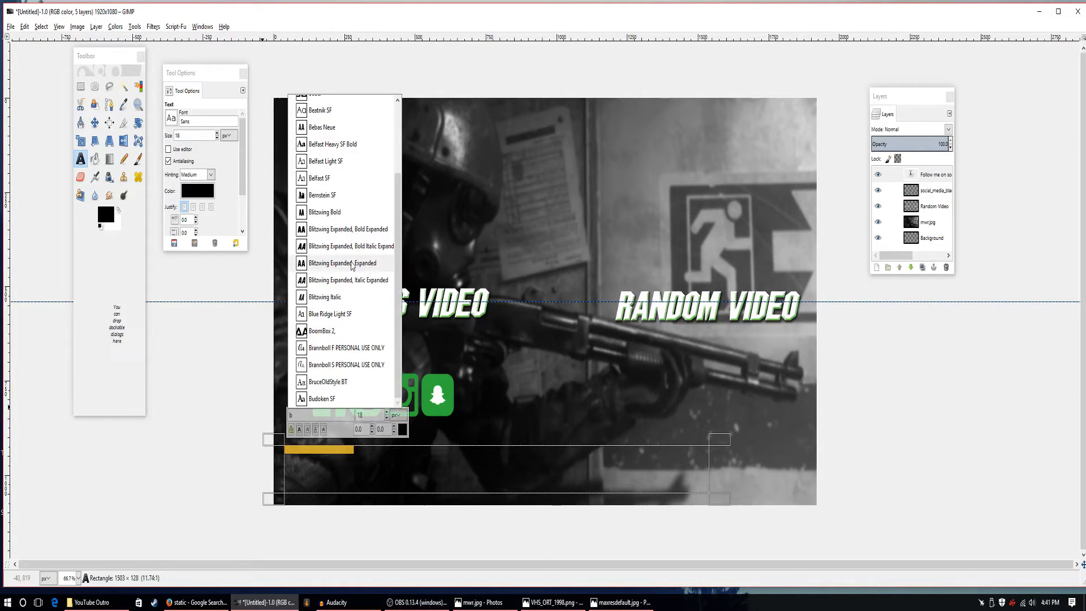
{"action": "left_click", "coordinate": [363, 252]}
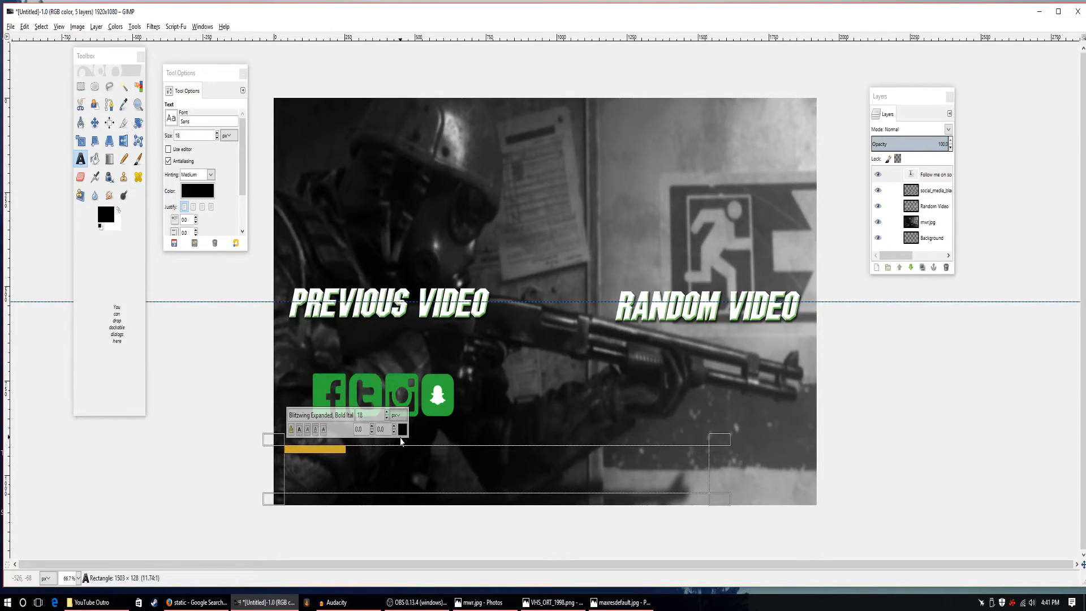
{"action": "left_click", "coordinate": [402, 429]}
{"action": "left_click", "coordinate": [172, 223]}
{"action": "left_click", "coordinate": [177, 267]}
{"action": "left_click", "coordinate": [387, 414]}
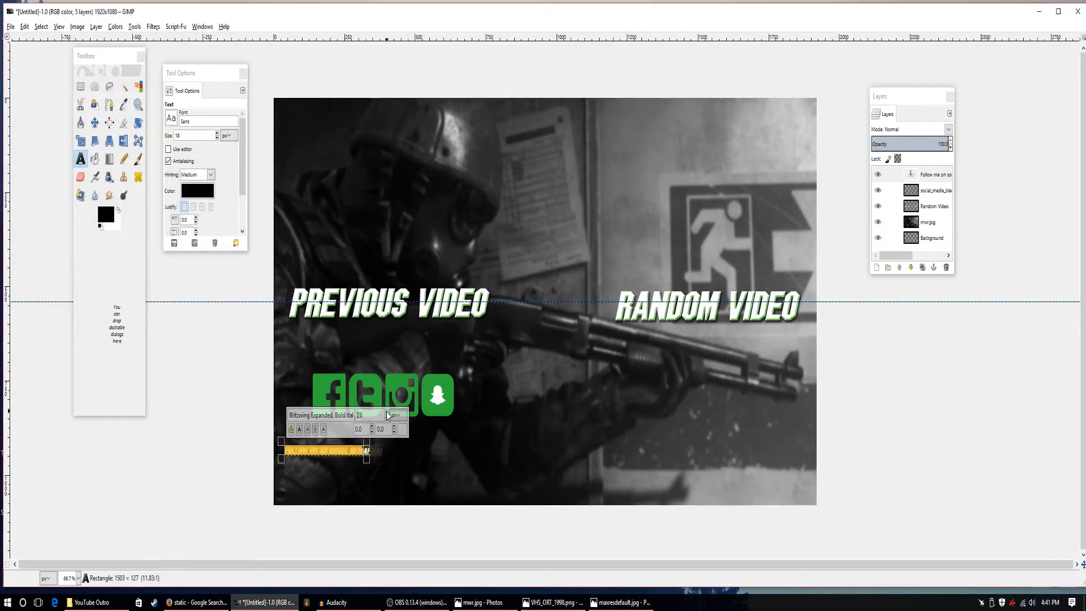
{"action": "left_click", "coordinate": [388, 414]}
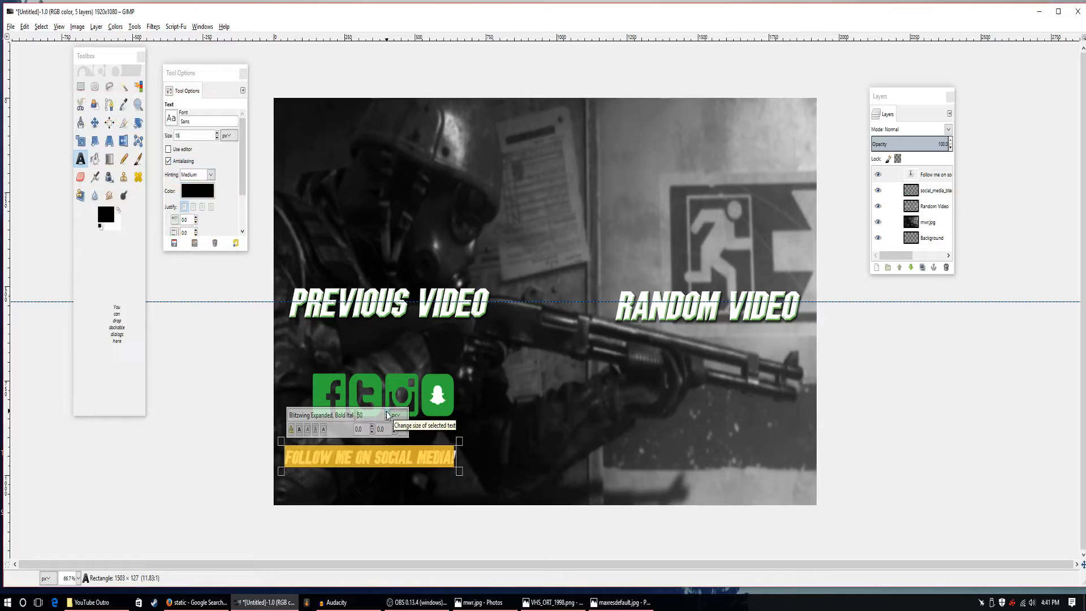
{"action": "left_click", "coordinate": [94, 123]}
{"action": "left_click_drag", "start_coordinate": [369, 463], "coordinate": [377, 433]}
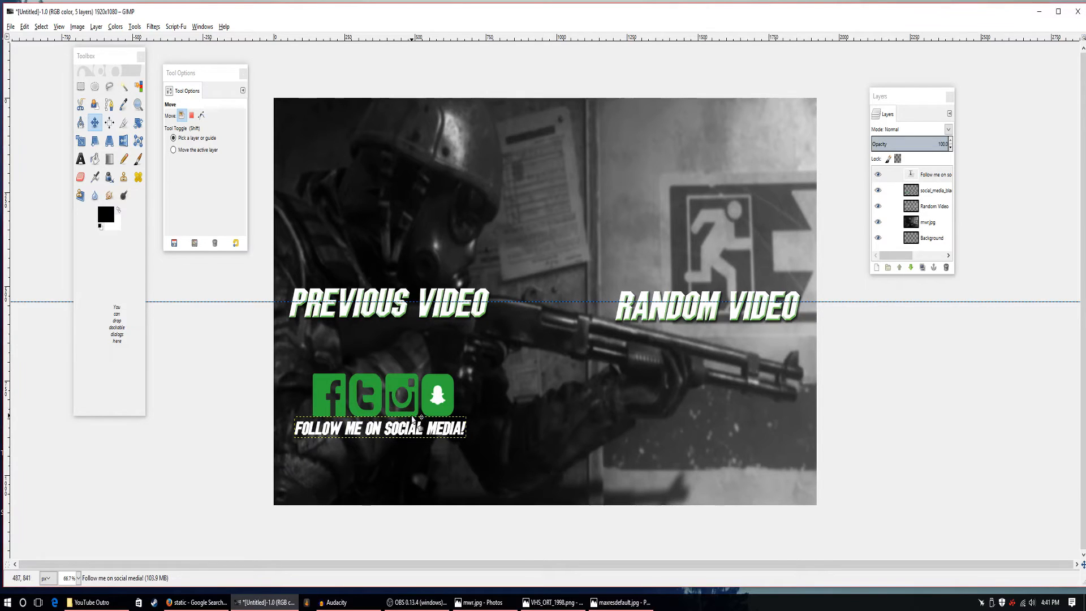
Apply an Inner Bevel of size 2 with a green shadow color to the "Follow me on social media!" text layer
{"action": "left_click", "coordinate": [176, 27]}
{"action": "mouse_move", "coordinate": [203, 39]}
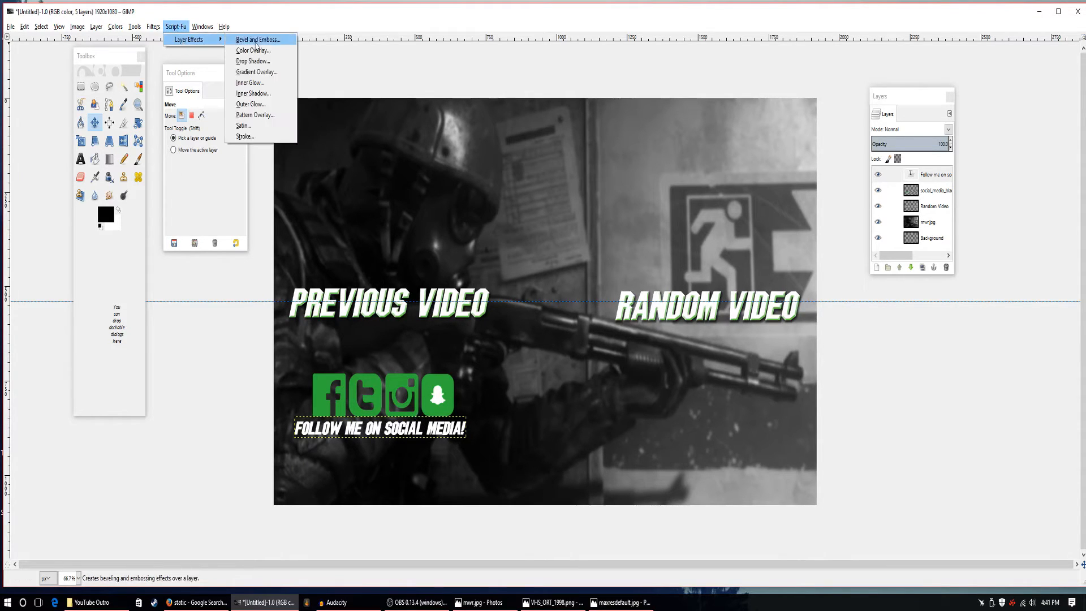
{"action": "left_click", "coordinate": [254, 40]}
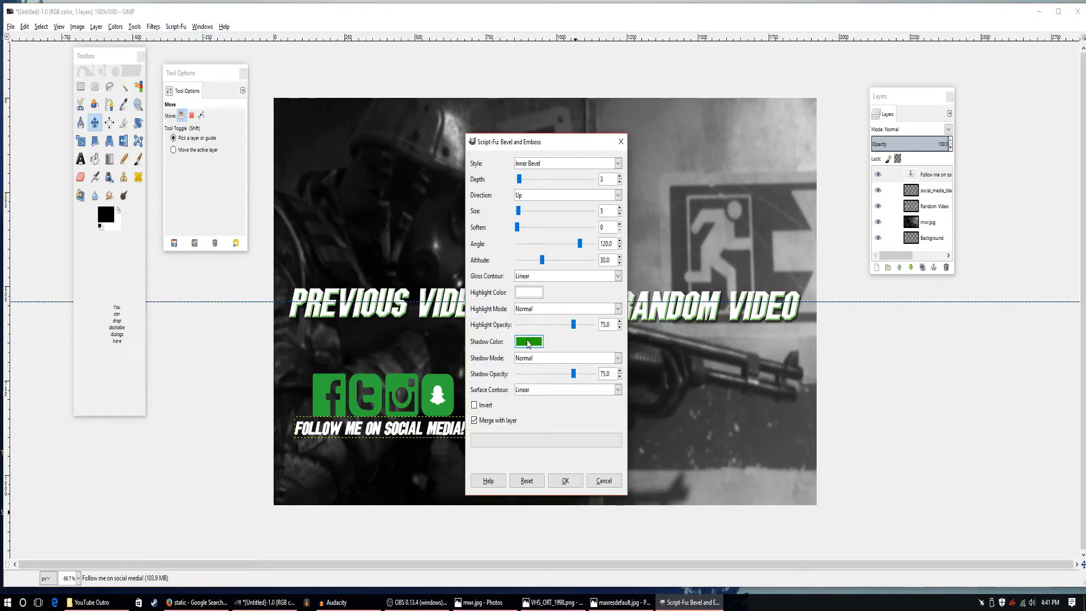
{"action": "left_click", "coordinate": [620, 214]}
{"action": "left_click", "coordinate": [566, 480]}
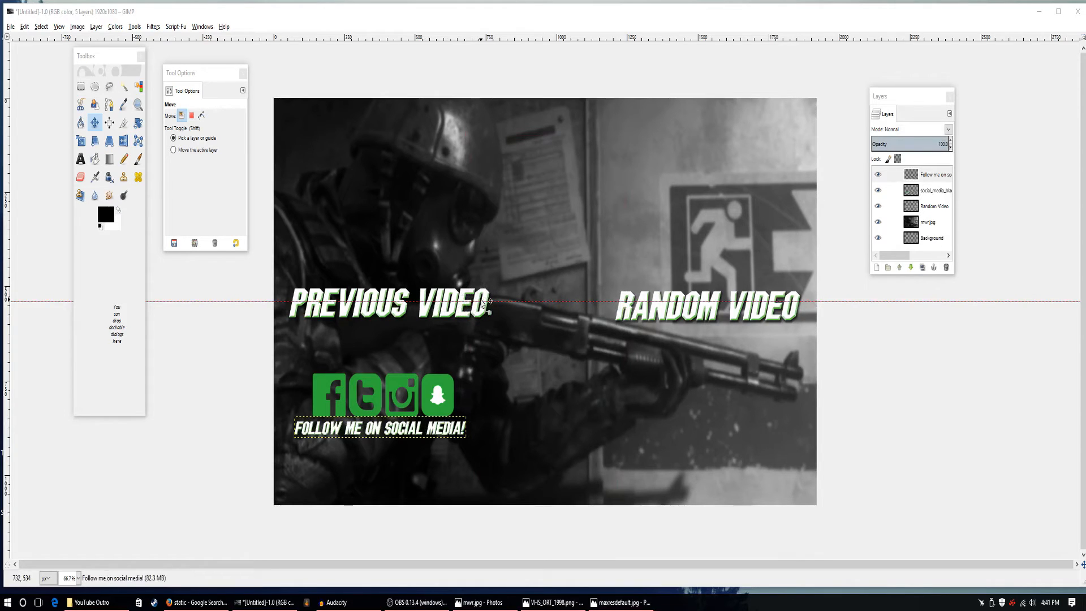
Add a black drop shadow at 75 opacity and a 120° offset angle to the "Follow me on social media!" text
{"action": "left_click", "coordinate": [176, 27]}
{"action": "mouse_move", "coordinate": [187, 40]}
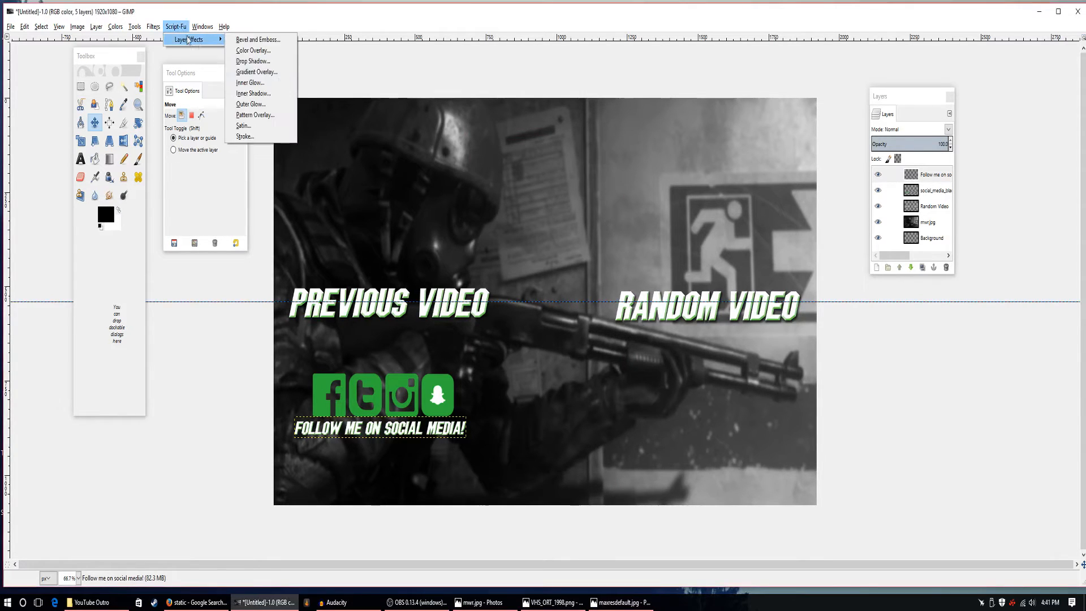
{"action": "left_click", "coordinate": [253, 61]}
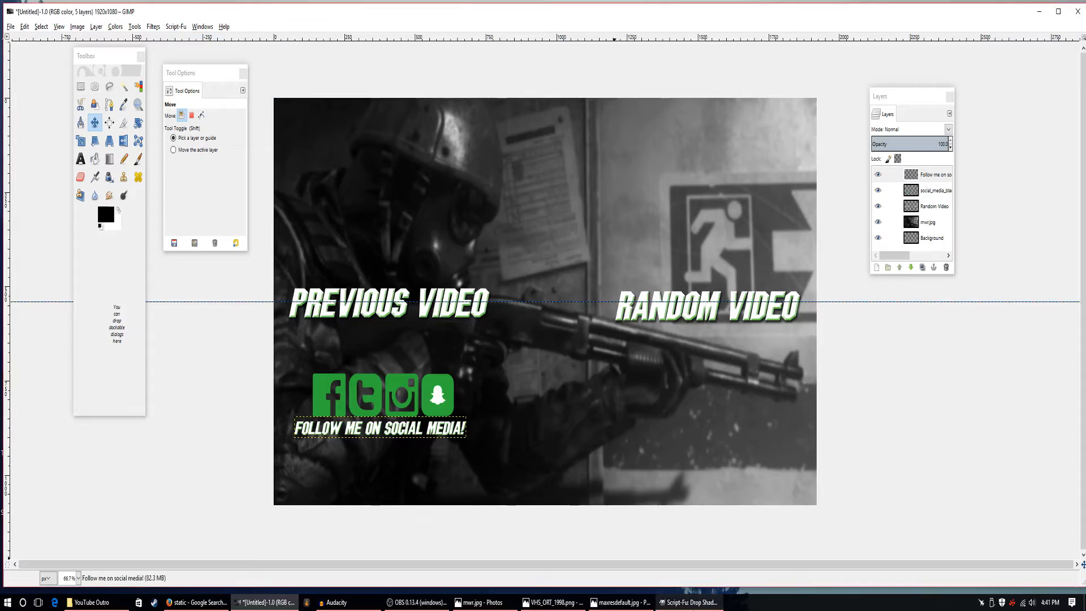
{"action": "left_click", "coordinate": [536, 311]}
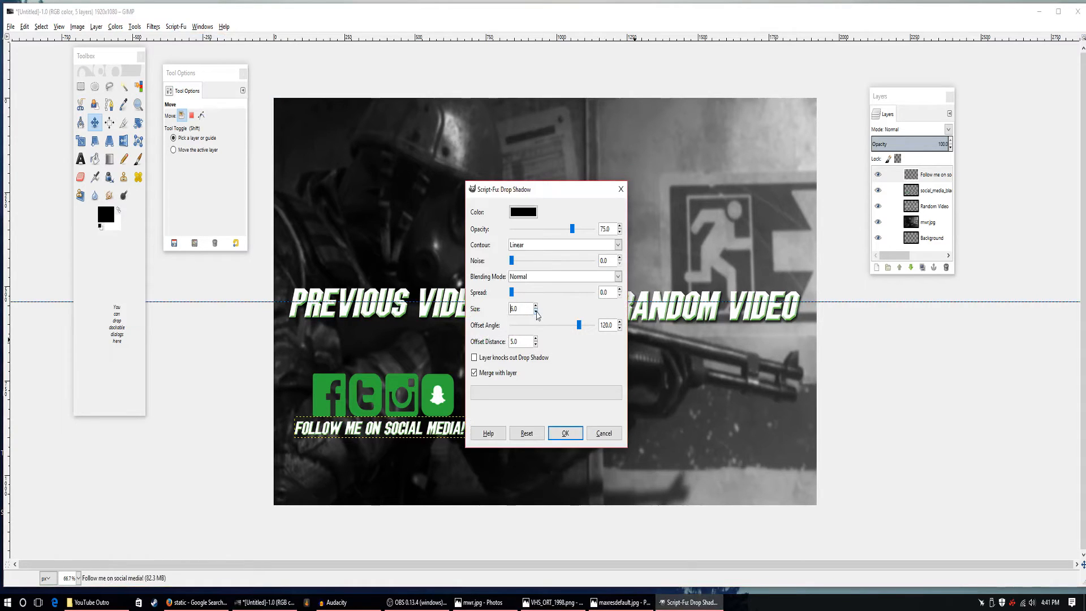
{"action": "left_click", "coordinate": [562, 431]}
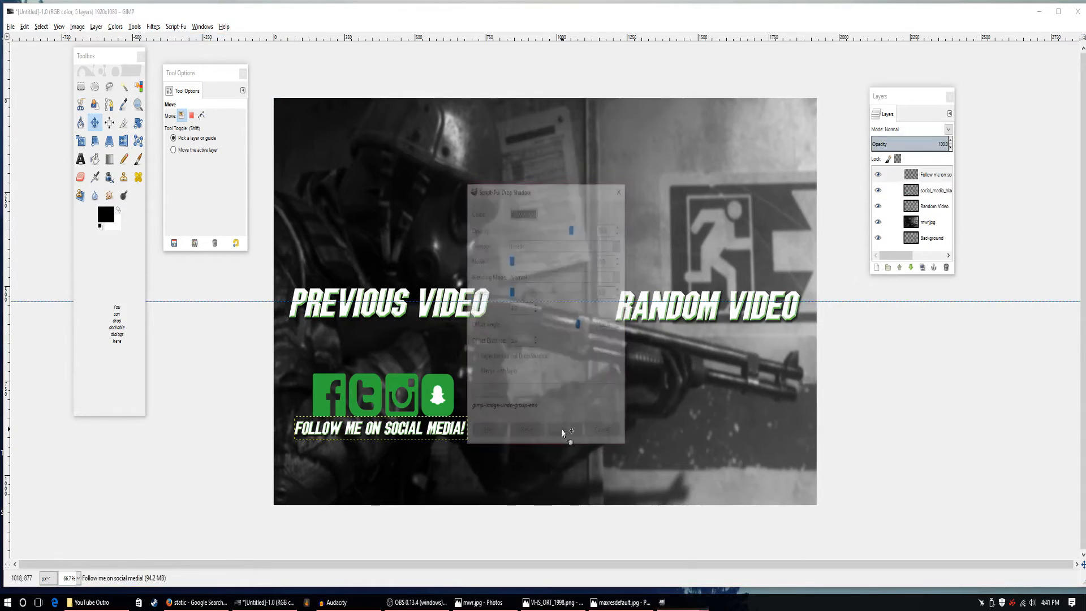
Try an Inner Bevel of size 2 with a white shadow color on the social media icons layer, and undo it
{"action": "left_click", "coordinate": [944, 206]}
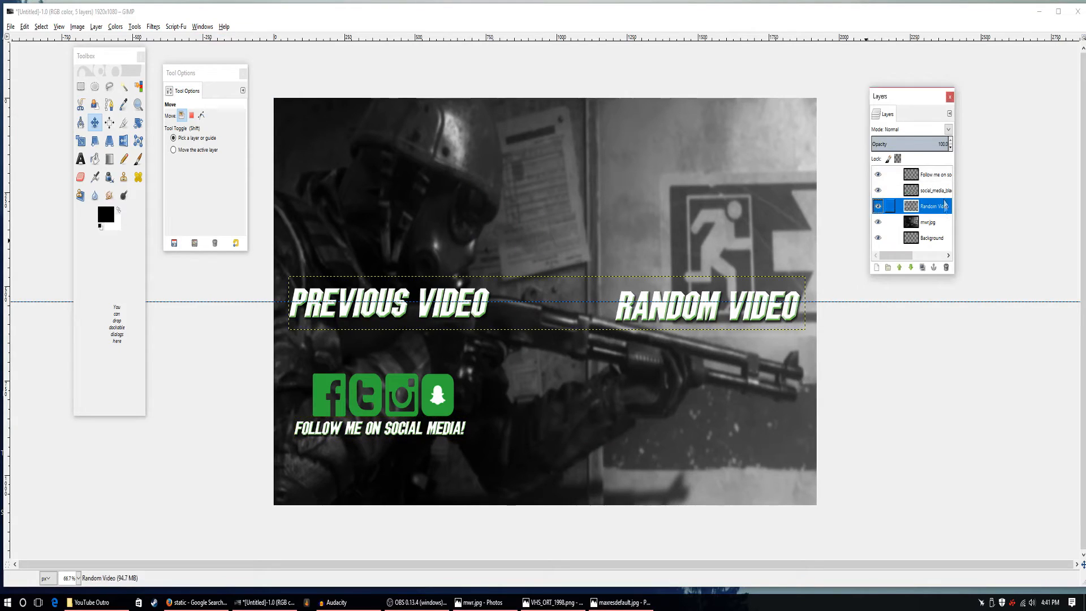
{"action": "left_click", "coordinate": [939, 190]}
{"action": "left_click", "coordinate": [939, 174]}
{"action": "left_click", "coordinate": [939, 190]}
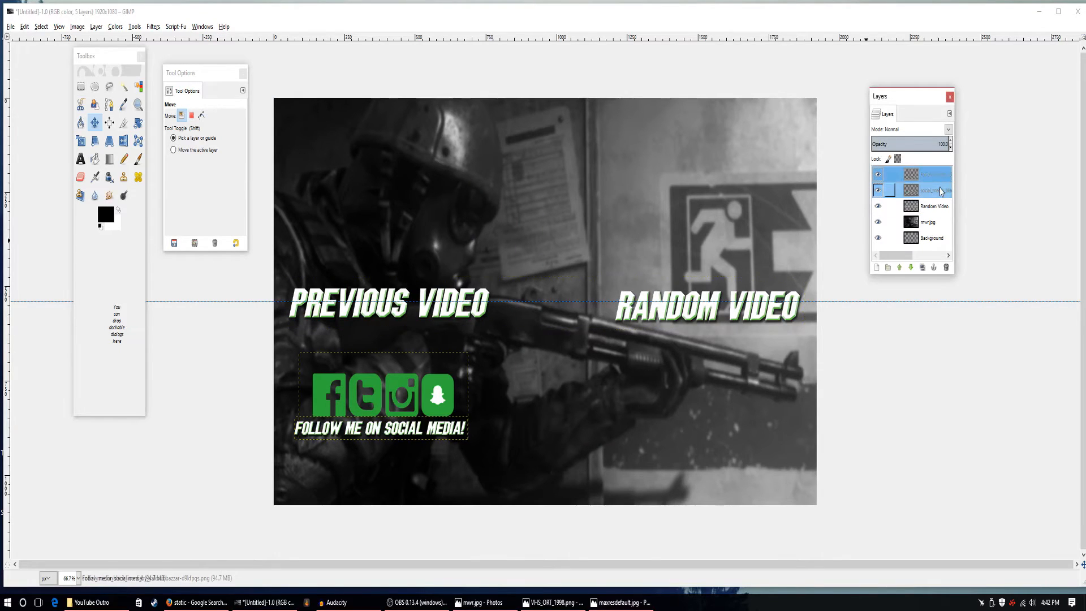
{"action": "left_click", "coordinate": [176, 27]}
{"action": "mouse_move", "coordinate": [195, 39]}
{"action": "left_click", "coordinate": [249, 40]}
{"action": "left_click", "coordinate": [529, 341]}
{"action": "left_click", "coordinate": [476, 282]}
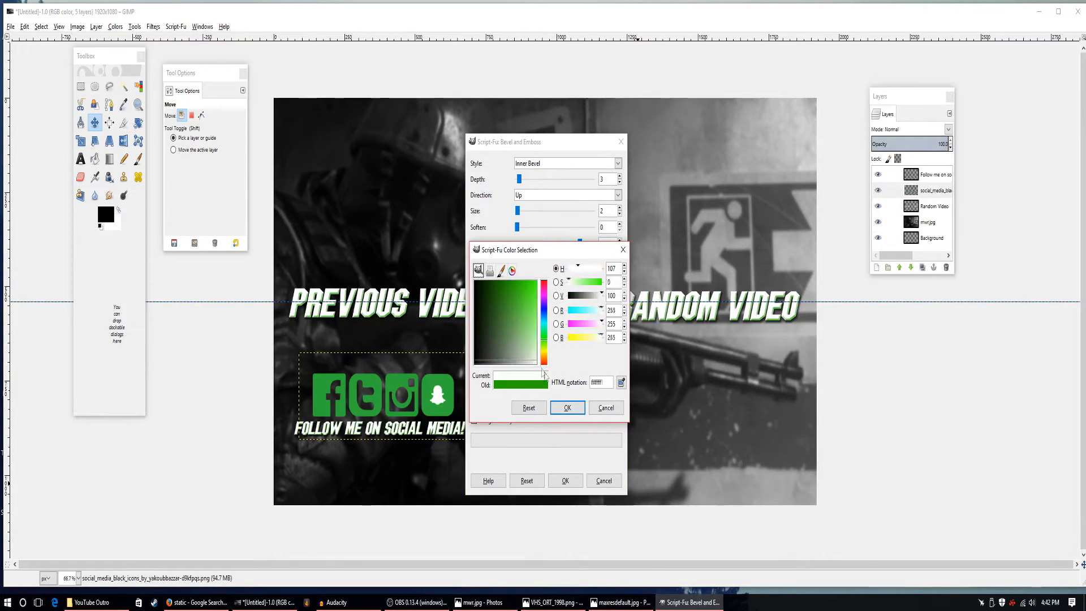
{"action": "left_click", "coordinate": [566, 408]}
{"action": "left_click", "coordinate": [565, 481]}
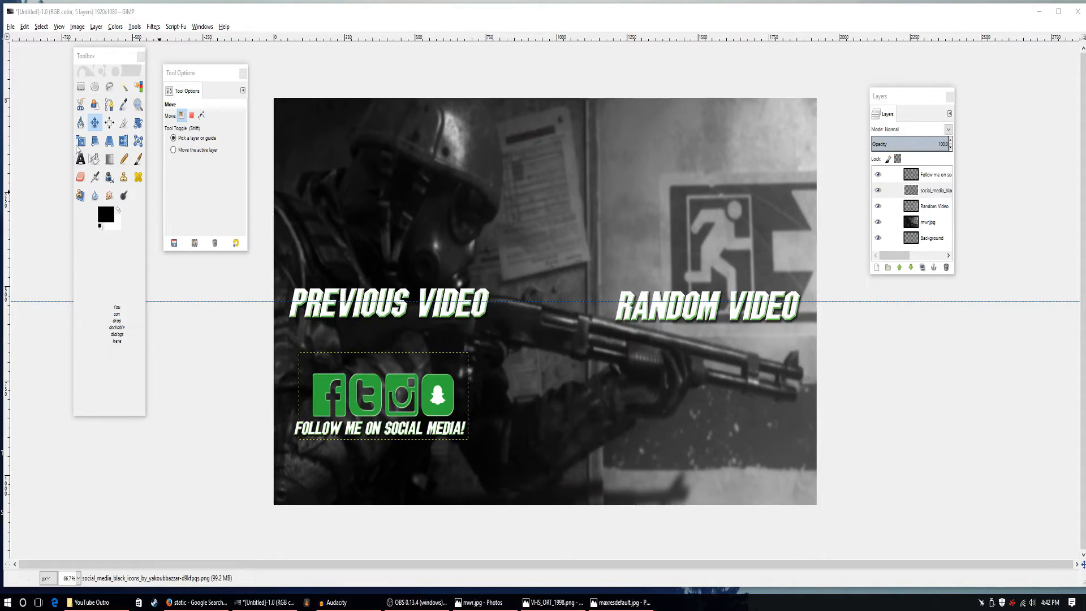
{"action": "left_click", "coordinate": [29, 27]}
{"action": "left_click", "coordinate": [28, 27]}
Try a larger Inner Bevel of size 5 with a white shadow on the social media icons, and undo it
{"action": "left_click", "coordinate": [176, 27]}
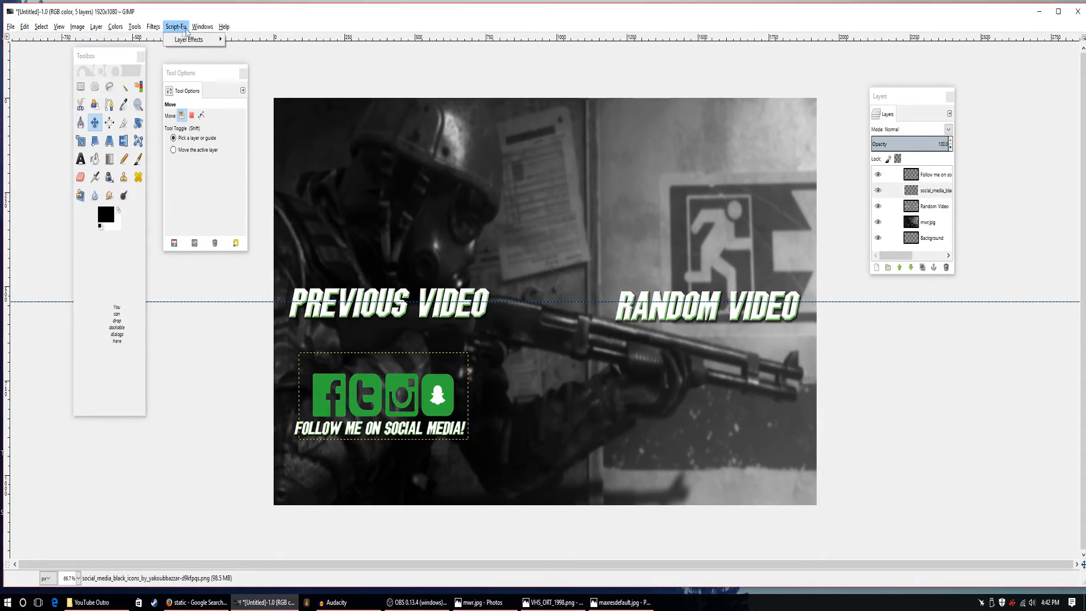
{"action": "mouse_move", "coordinate": [192, 40]}
{"action": "left_click", "coordinate": [257, 84]}
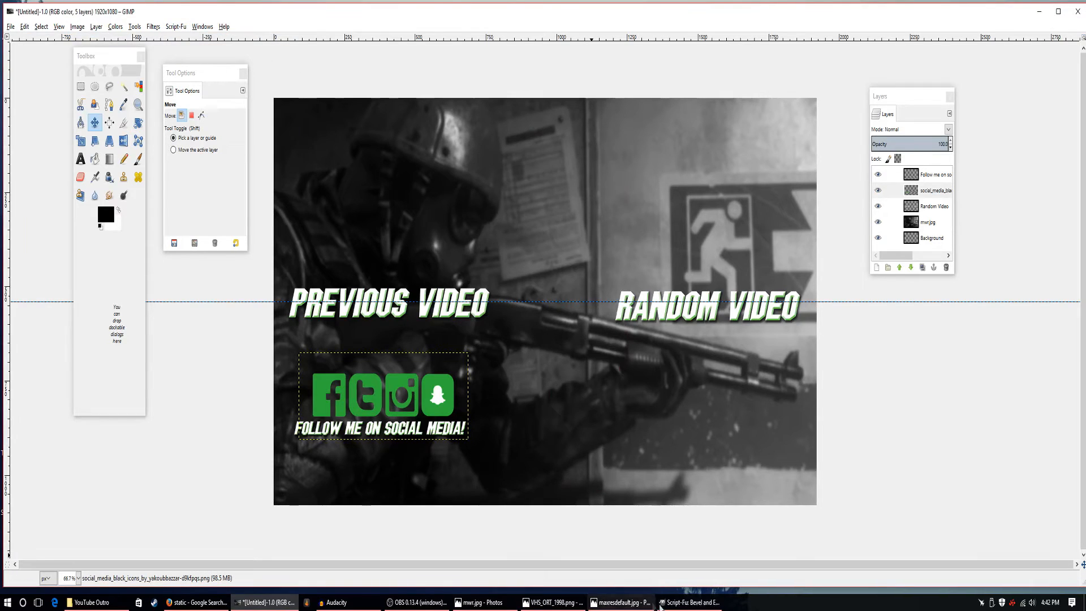
{"action": "double_click", "coordinate": [620, 208]}
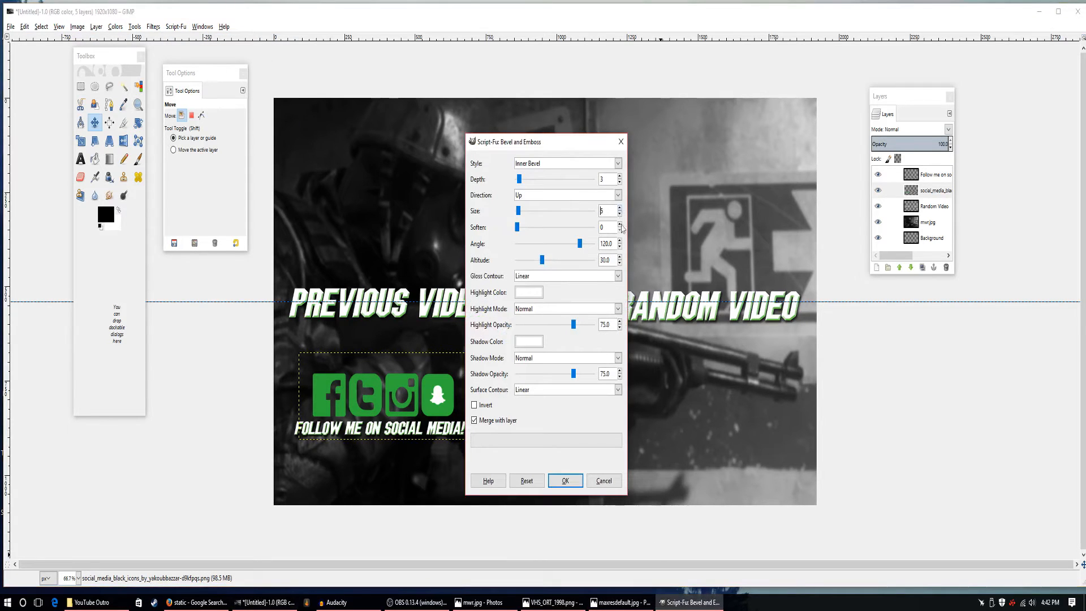
{"action": "left_click", "coordinate": [565, 480]}
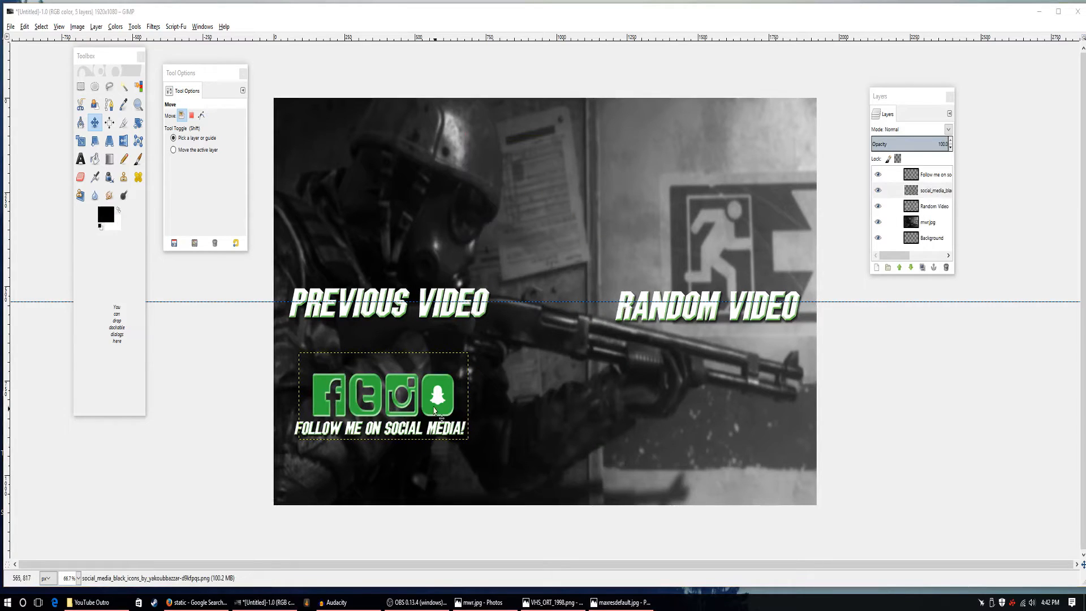
{"action": "left_click", "coordinate": [25, 27]}
{"action": "left_click", "coordinate": [24, 27]}
Try an Inner Bevel with a black shadow color on the social media icons, and undo it
{"action": "left_click", "coordinate": [176, 27]}
{"action": "mouse_move", "coordinate": [184, 45]}
{"action": "left_click", "coordinate": [258, 40]}
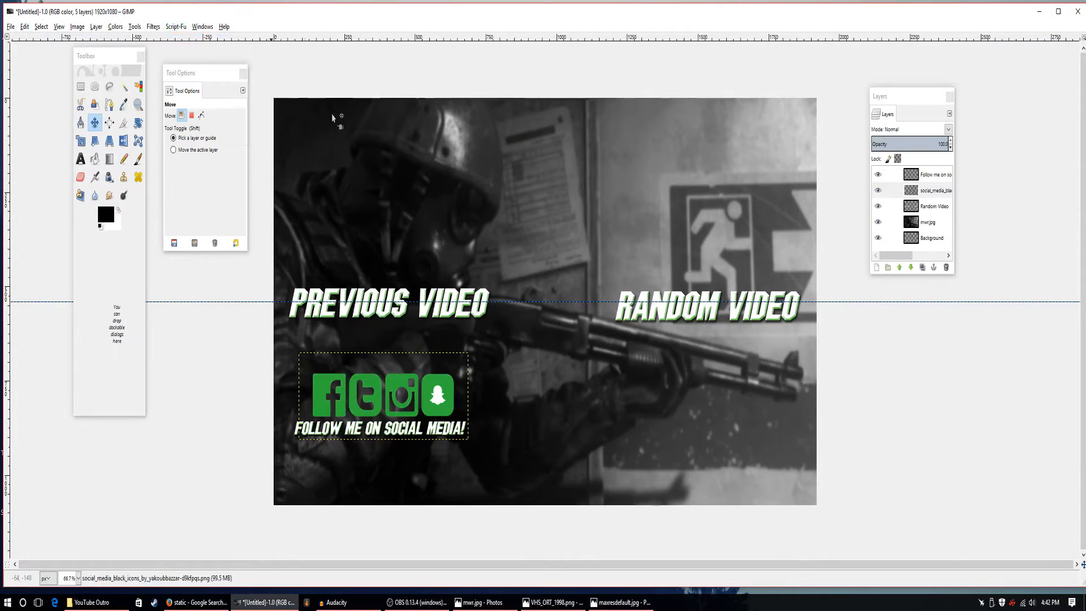
{"action": "left_click", "coordinate": [529, 341]}
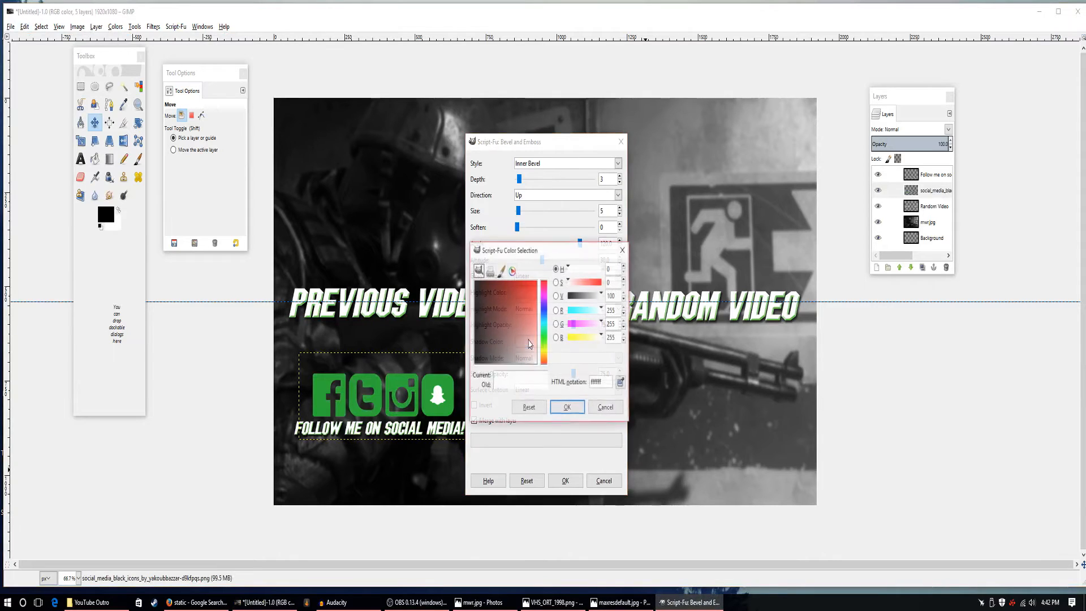
{"action": "left_click", "coordinate": [567, 409]}
{"action": "left_click", "coordinate": [620, 208]}
{"action": "left_click", "coordinate": [559, 481]}
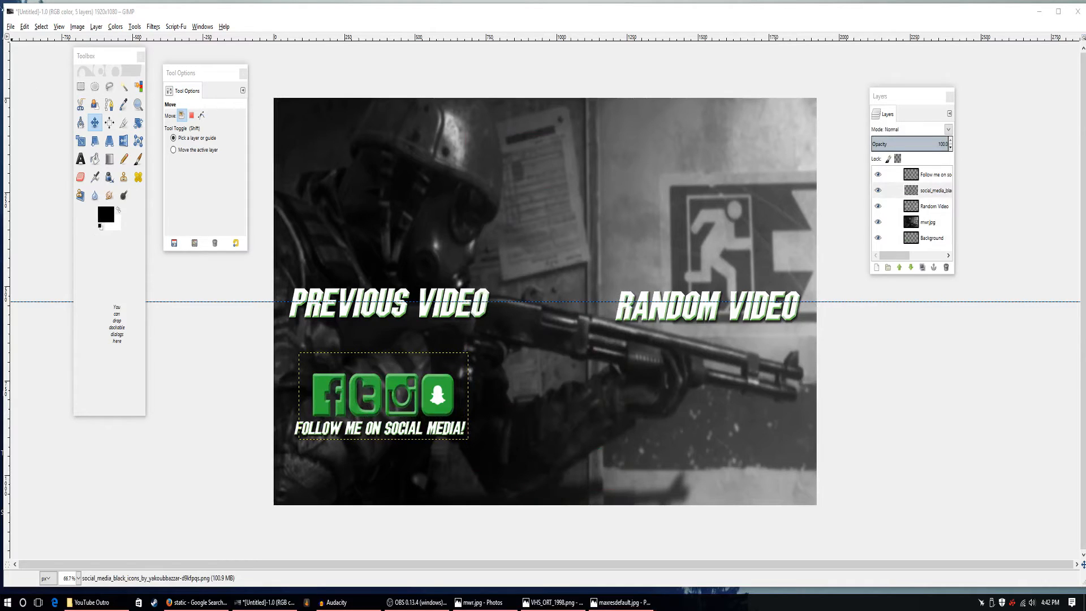
{"action": "left_click", "coordinate": [25, 28]}
{"action": "left_click", "coordinate": [57, 40]}
Apply an Inner Bevel of size 3 with a bright green shadow color to the social media icons layer
{"action": "left_click", "coordinate": [175, 27]}
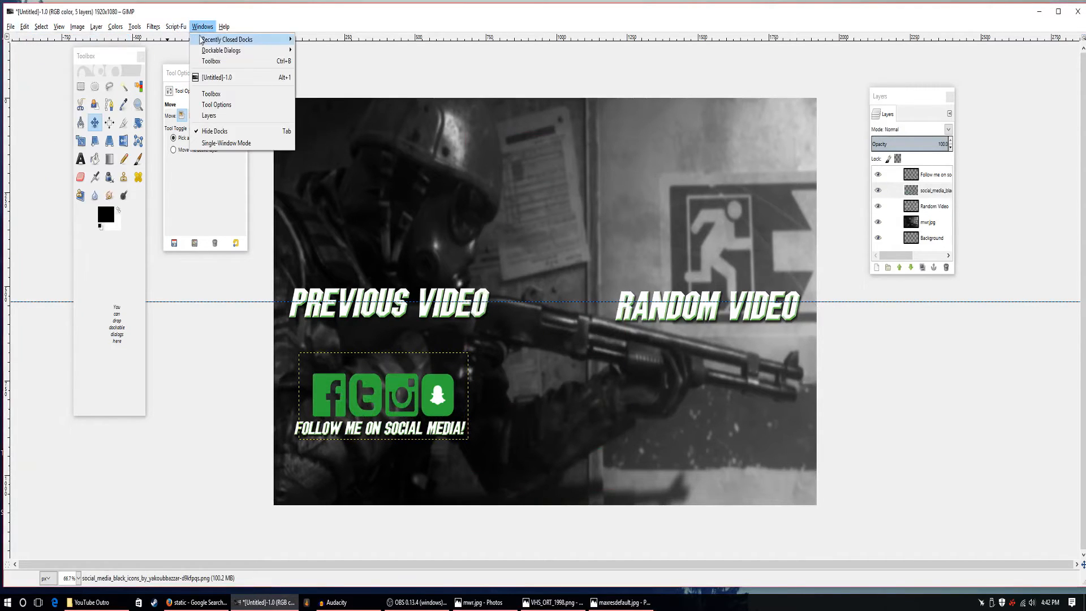
{"action": "mouse_move", "coordinate": [191, 40]}
{"action": "left_click", "coordinate": [249, 84]}
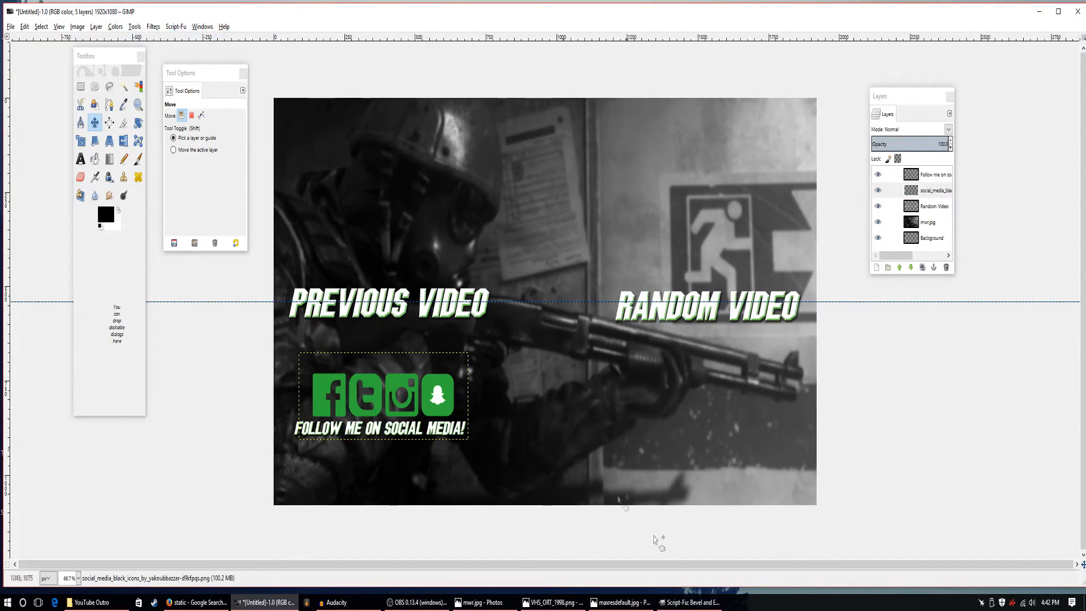
{"action": "left_click", "coordinate": [620, 214]}
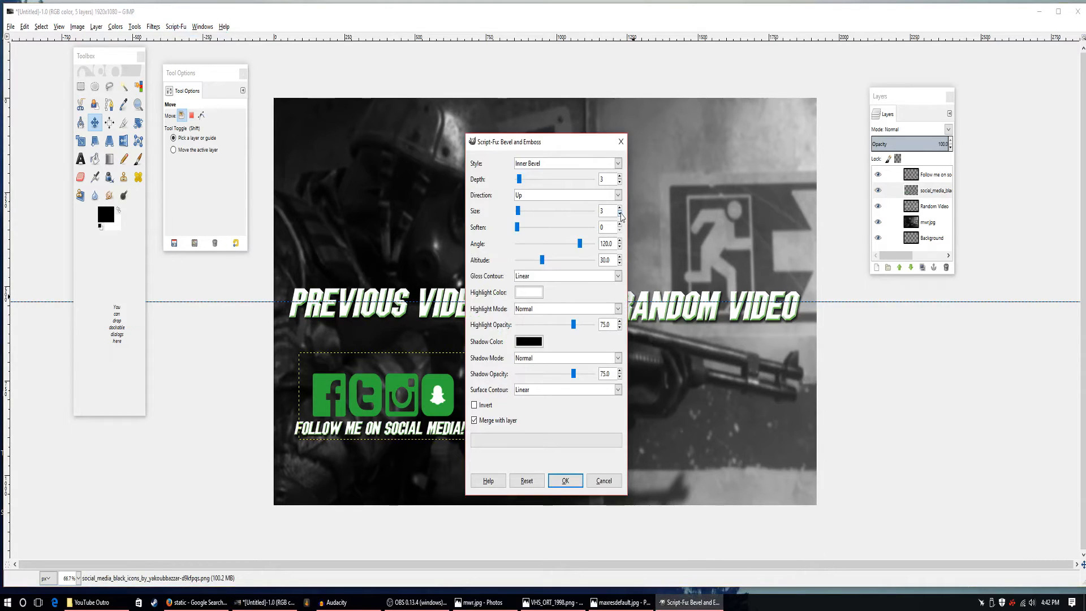
{"action": "left_click", "coordinate": [531, 343]}
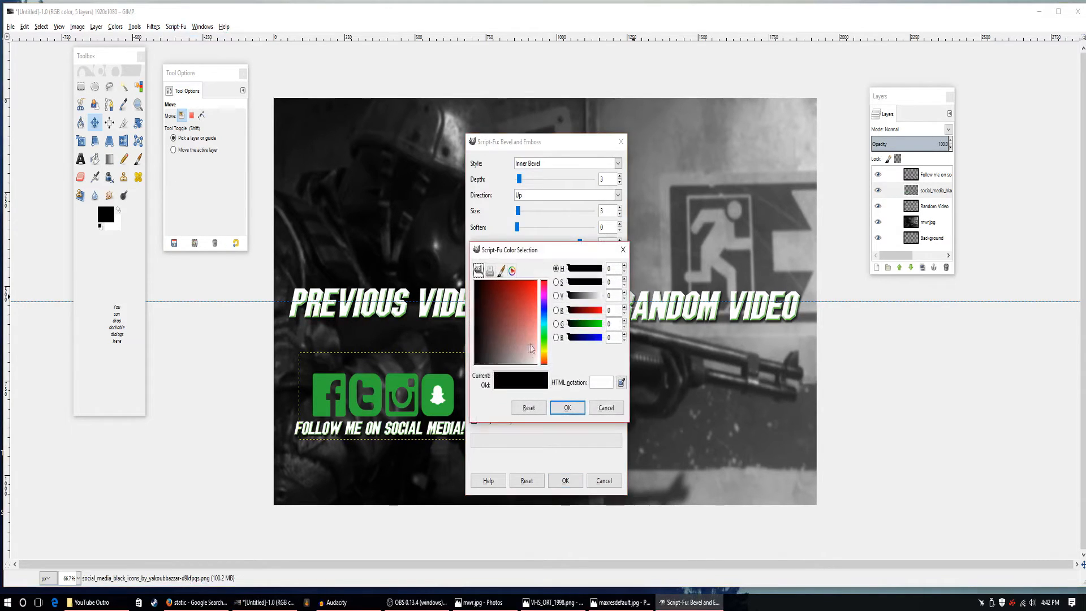
{"action": "left_click", "coordinate": [545, 345]}
{"action": "left_click", "coordinate": [530, 285]}
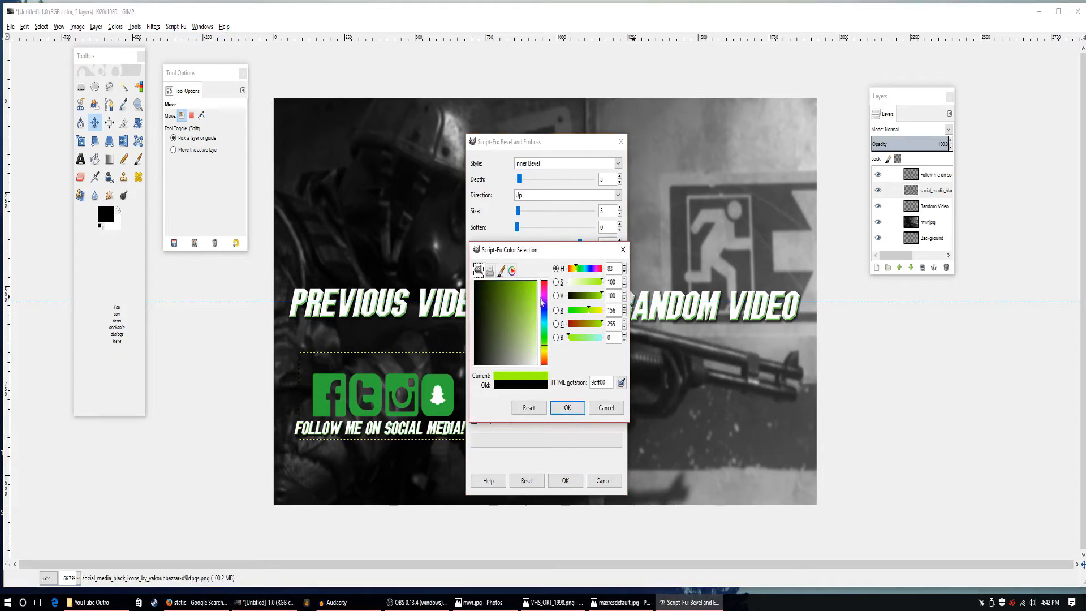
{"action": "left_click_drag", "start_coordinate": [531, 289], "coordinate": [525, 272]}
{"action": "left_click", "coordinate": [568, 407]}
{"action": "left_click", "coordinate": [565, 481]}
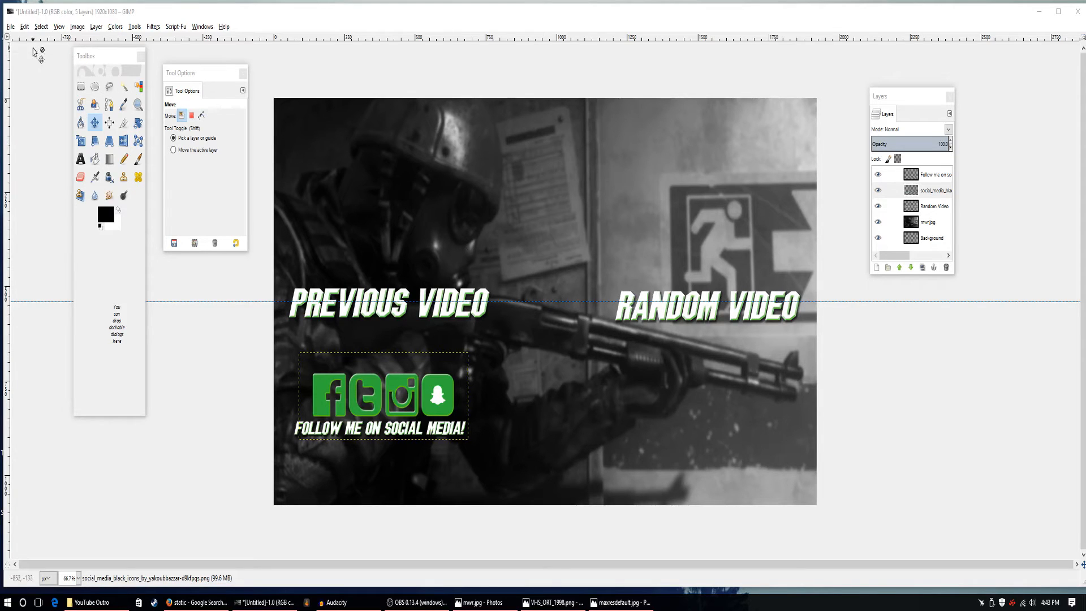
Import VHS_ORT_1998.png from the YouTube Outro folder as a new layer
{"action": "left_click", "coordinate": [10, 27]}
{"action": "left_click", "coordinate": [44, 74]}
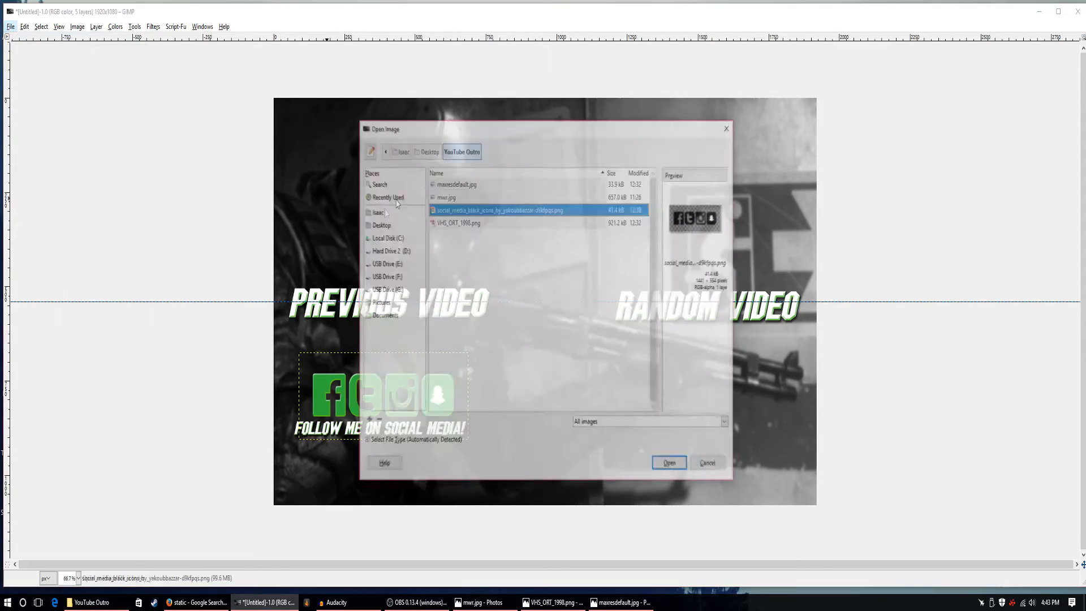
{"action": "left_click", "coordinate": [441, 201]}
{"action": "left_click", "coordinate": [447, 223]}
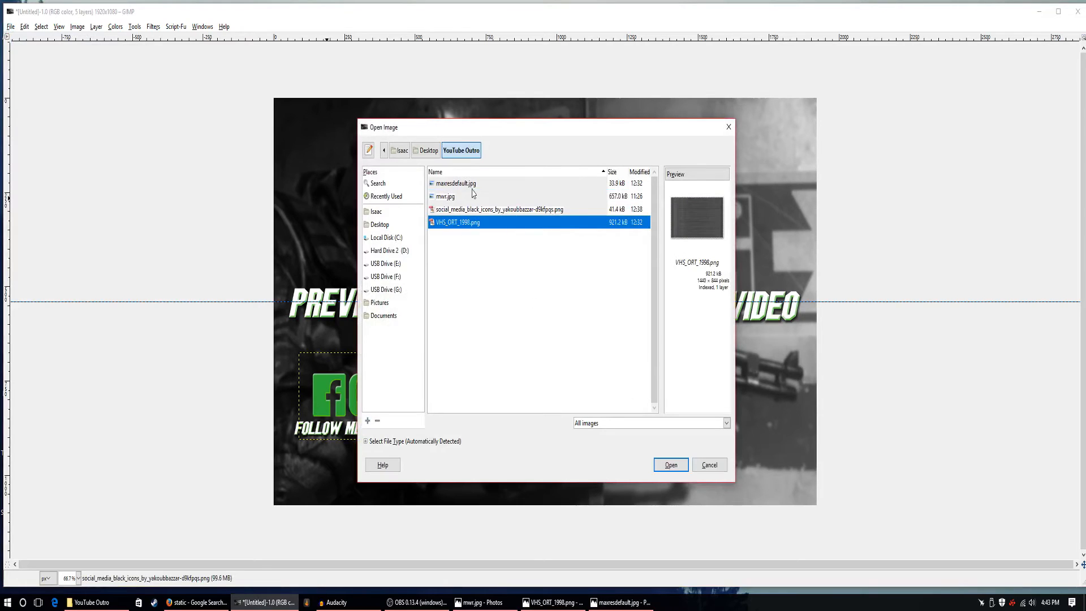
{"action": "left_click", "coordinate": [671, 466]}
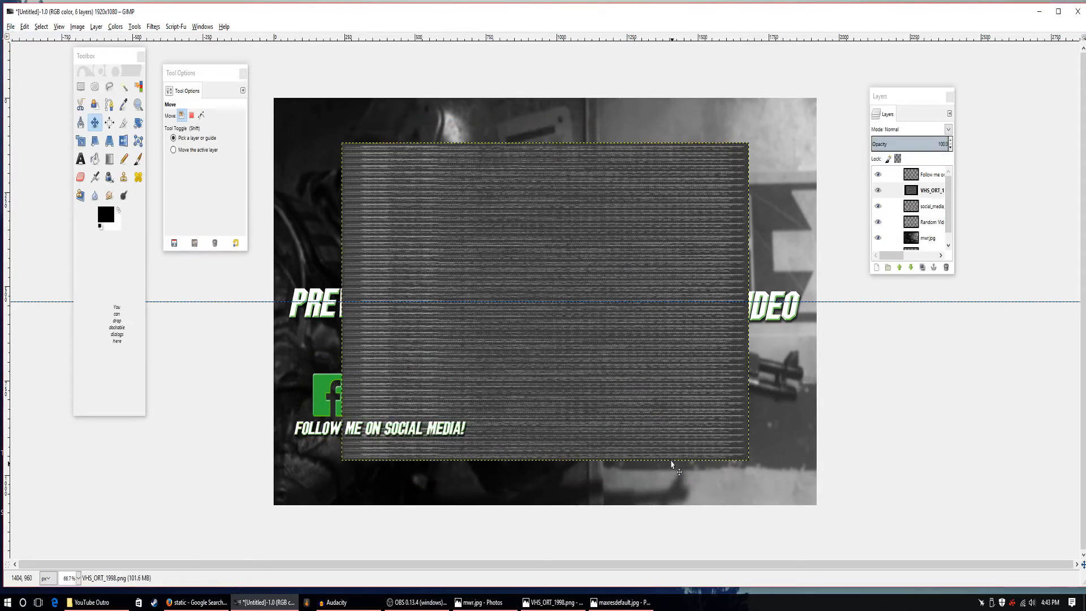
Scale the VHS_ORT_1998.png layer up to 2075 × 1216 px so it covers the whole canvas
{"action": "left_click", "coordinate": [81, 141]}
{"action": "left_click", "coordinate": [396, 223]}
{"action": "key", "text": "Tab"}
{"action": "key", "text": "Tab"}
{"action": "left_click_drag", "start_coordinate": [341, 148], "coordinate": [259, 84]}
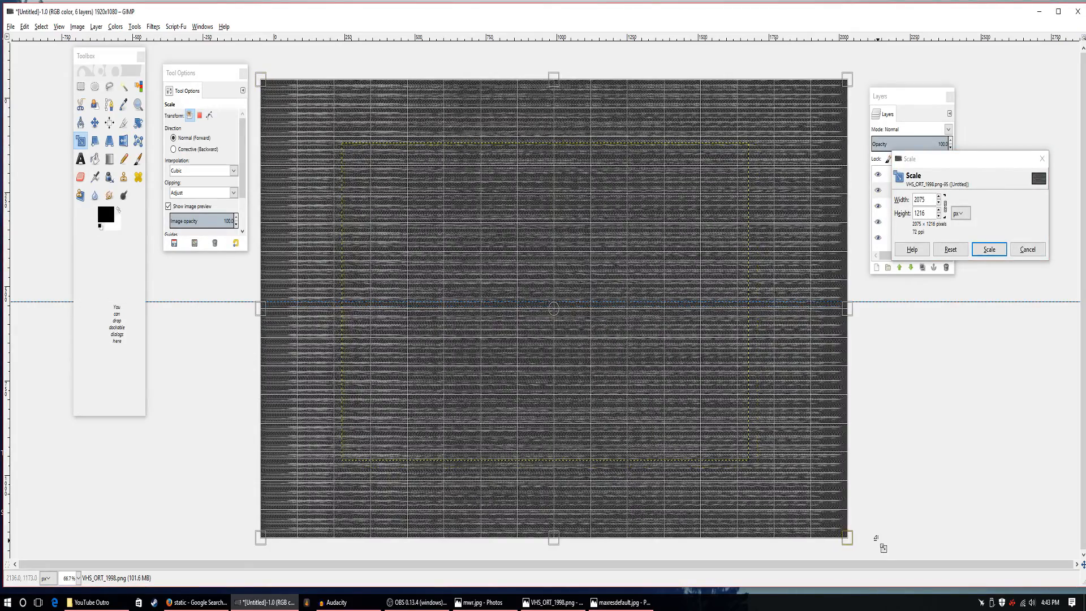
{"action": "left_click", "coordinate": [989, 249]}
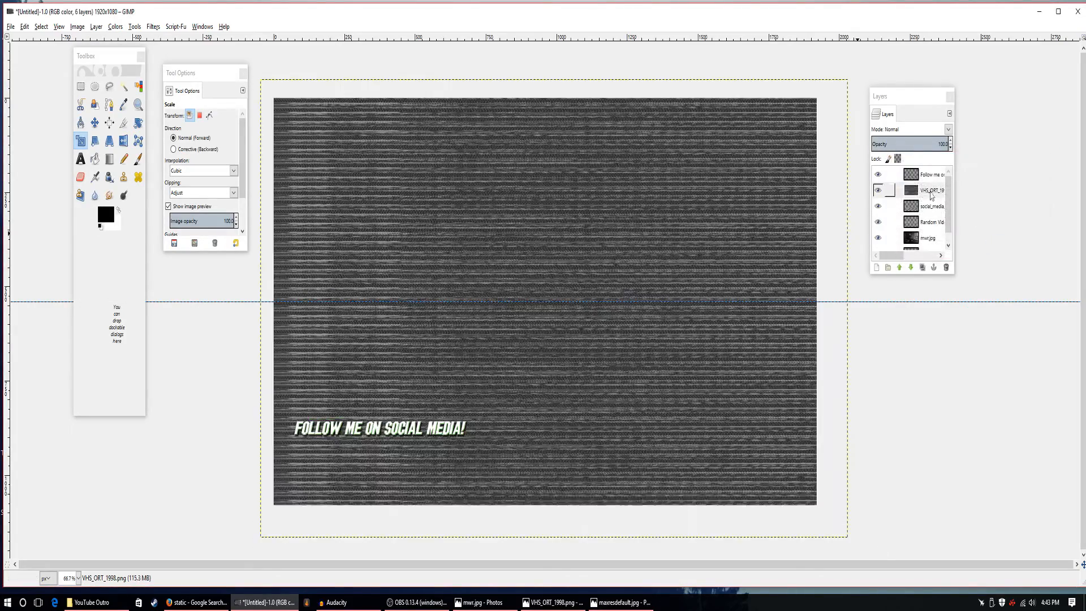
Place the VHS_ORT_1998.png layer directly above mwr.jpg in the layer stack and reduce its opacity to about 40
{"action": "left_click", "coordinate": [929, 193]}
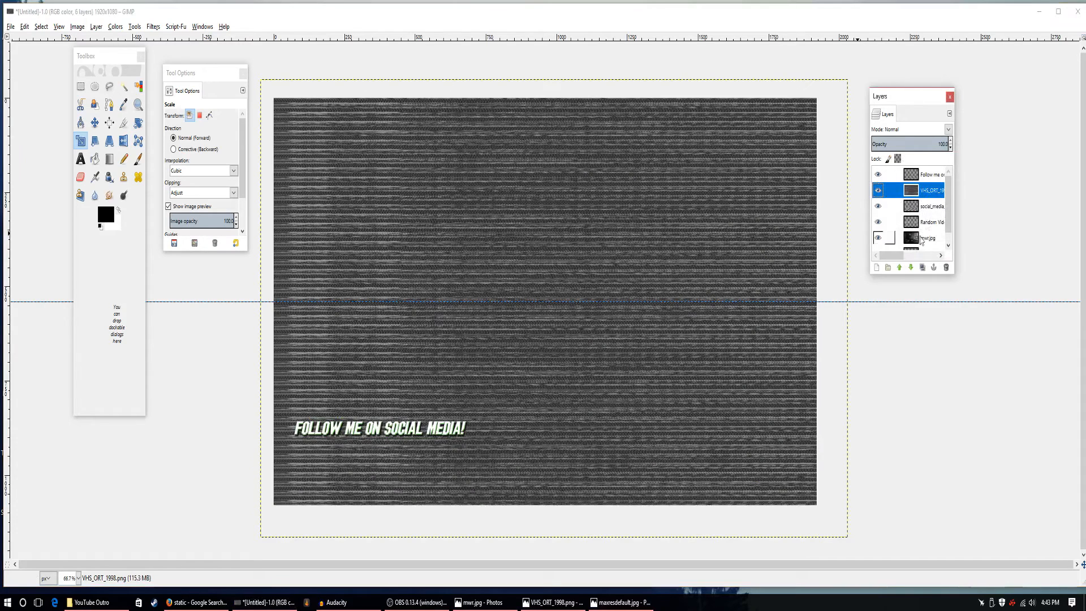
{"action": "left_click", "coordinate": [911, 268]}
{"action": "left_click", "coordinate": [911, 268]}
{"action": "left_click", "coordinate": [911, 268]}
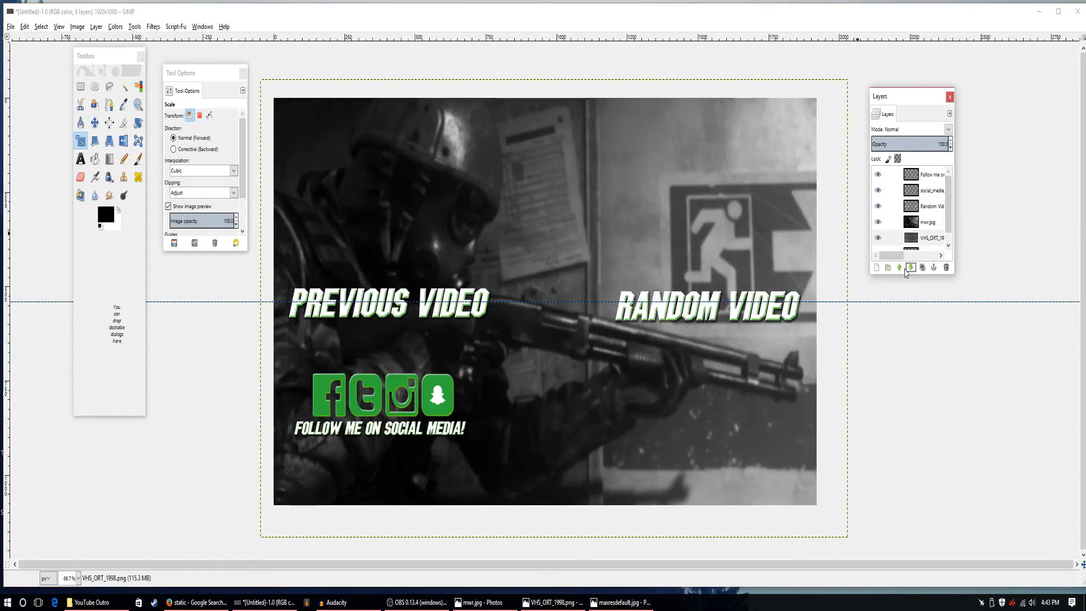
{"action": "scroll", "coordinate": [949, 214], "scroll_direction": "down", "scroll_amount": 1}
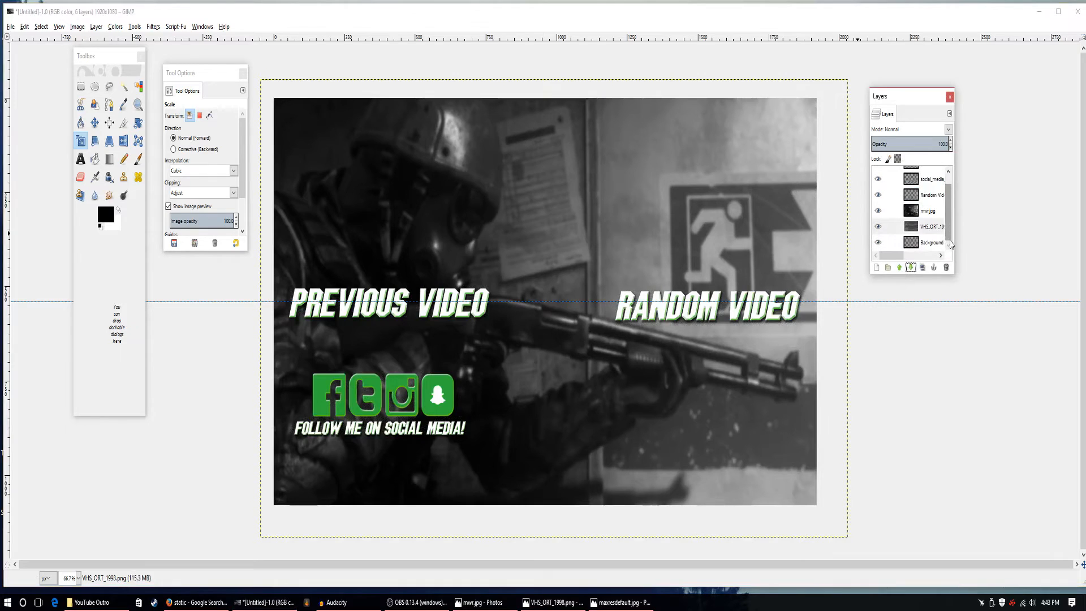
{"action": "left_click", "coordinate": [925, 227]}
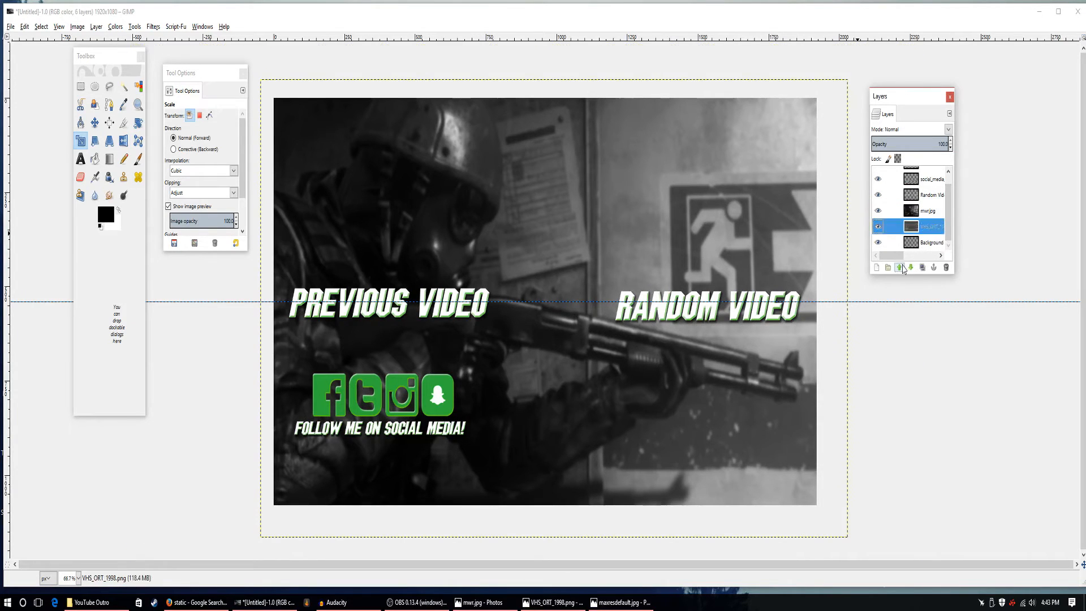
{"action": "left_click", "coordinate": [900, 268]}
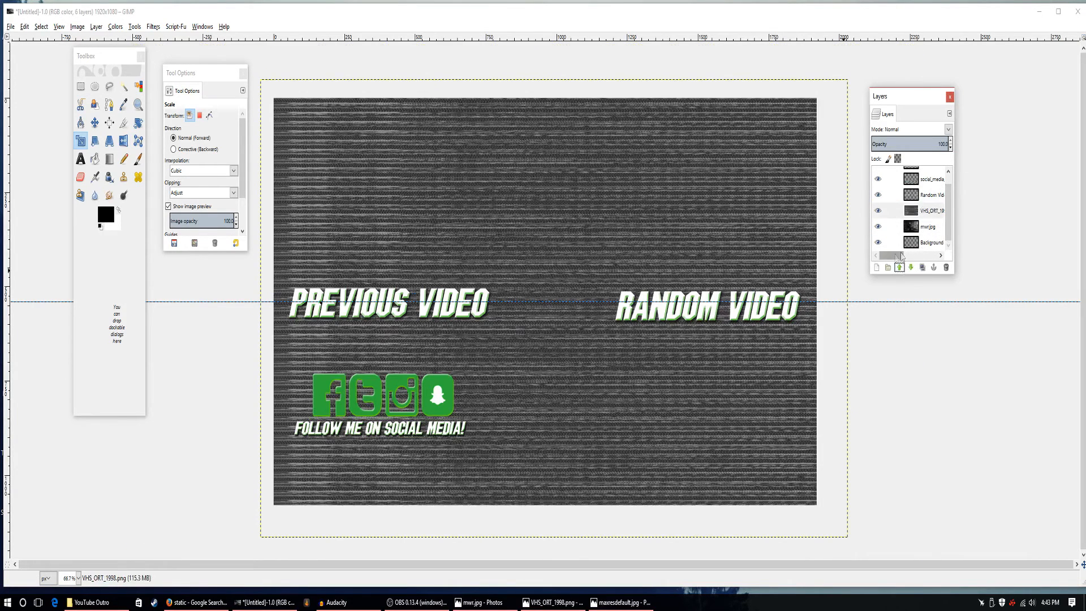
{"action": "left_click", "coordinate": [951, 149]}
{"action": "left_click", "coordinate": [951, 148]}
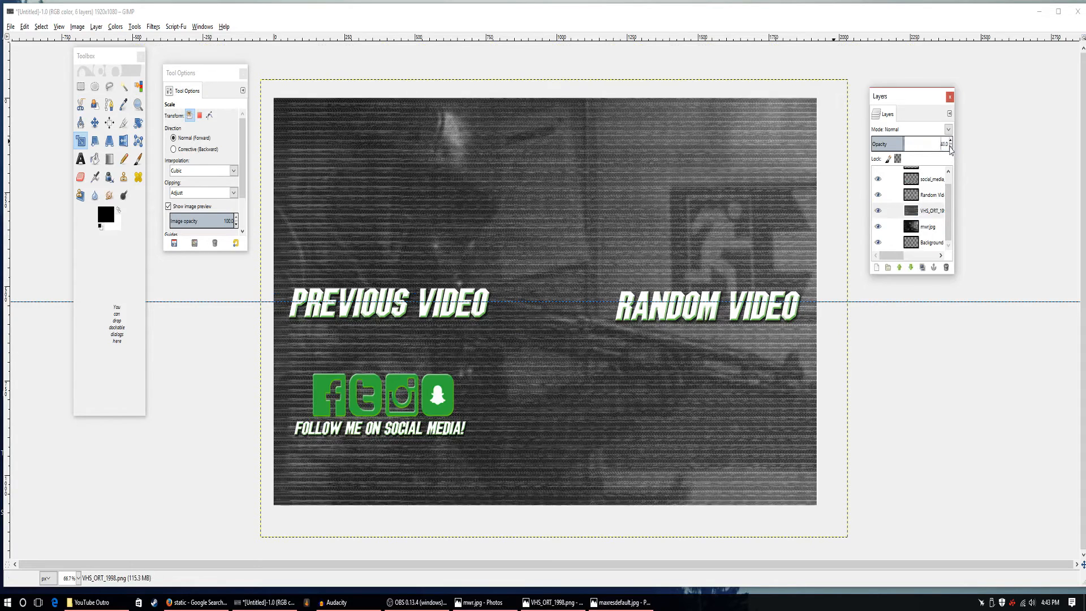
Lower the VHS_ORT_1998.png layer's opacity to 30 and colorize it green with hue 143 and lightness -13
{"action": "left_click", "coordinate": [951, 141]}
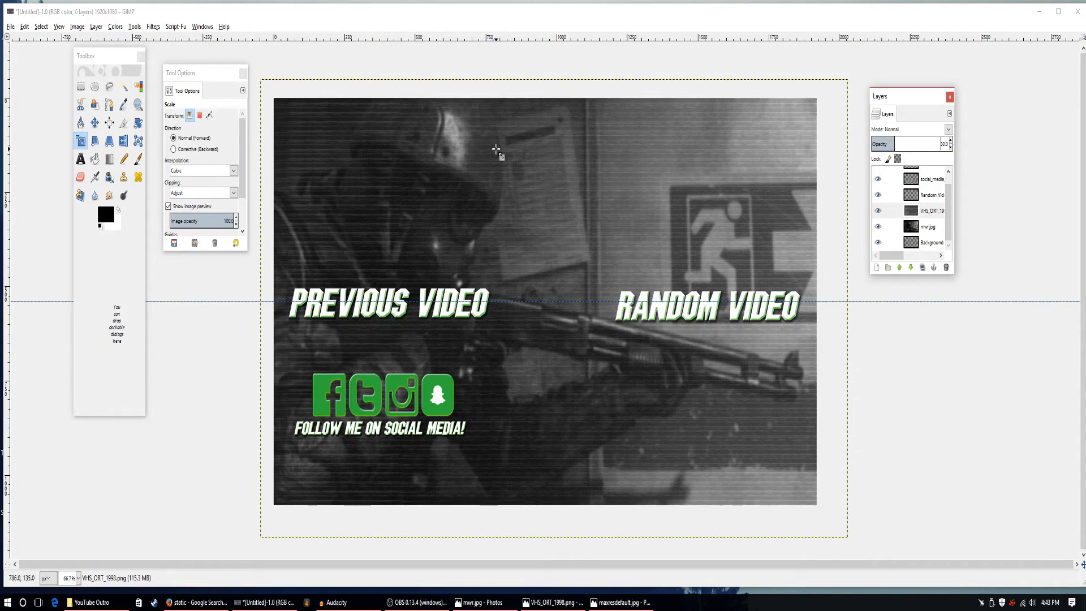
{"action": "left_click", "coordinate": [116, 26]}
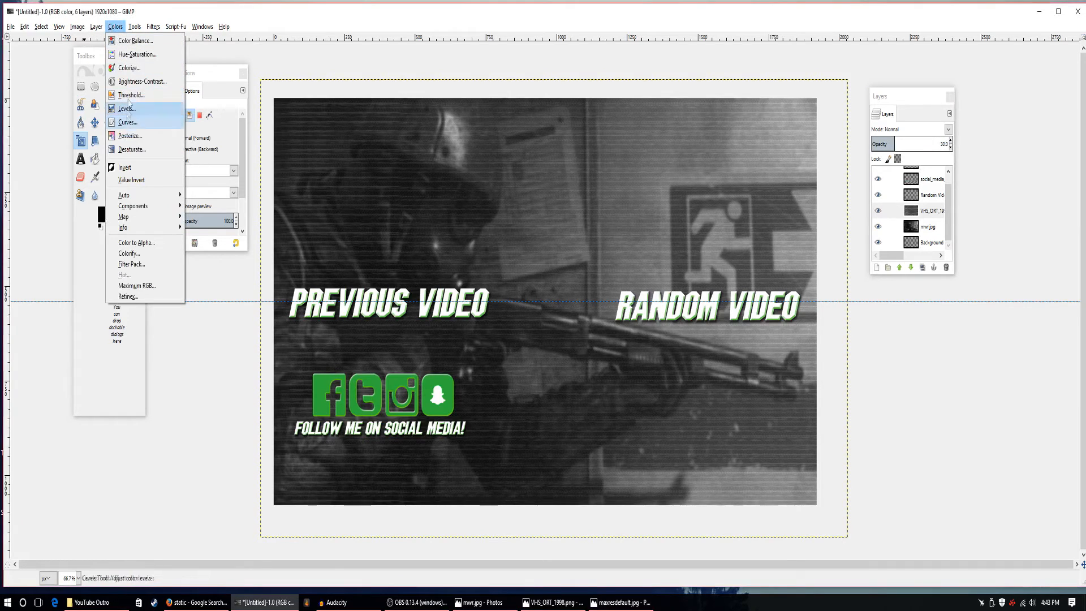
{"action": "left_click", "coordinate": [129, 68]}
{"action": "left_click_drag", "start_coordinate": [184, 294], "coordinate": [185, 329]}
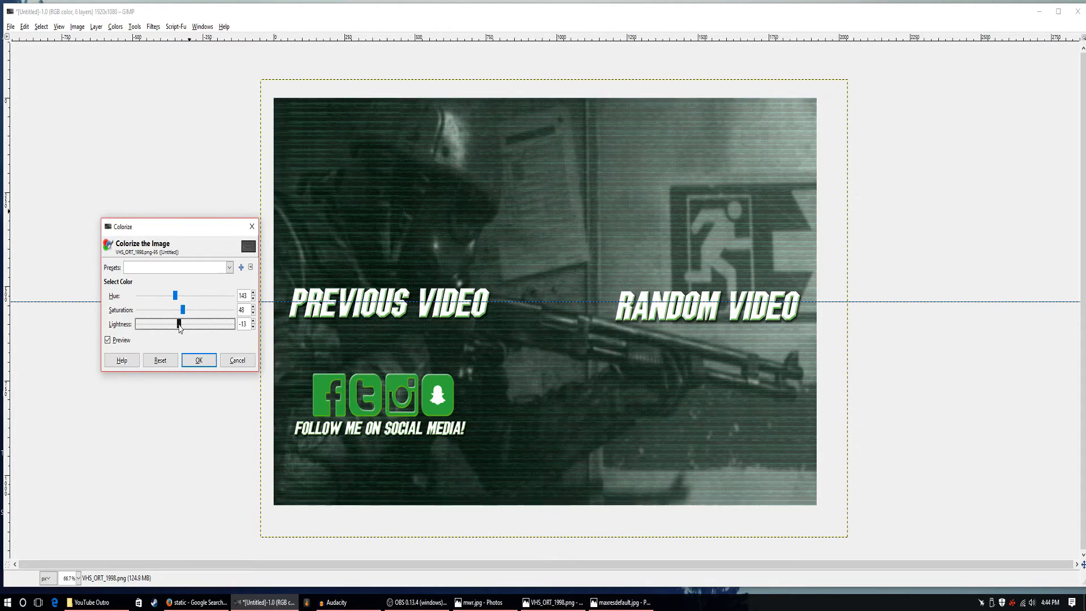
{"action": "left_click", "coordinate": [199, 359]}
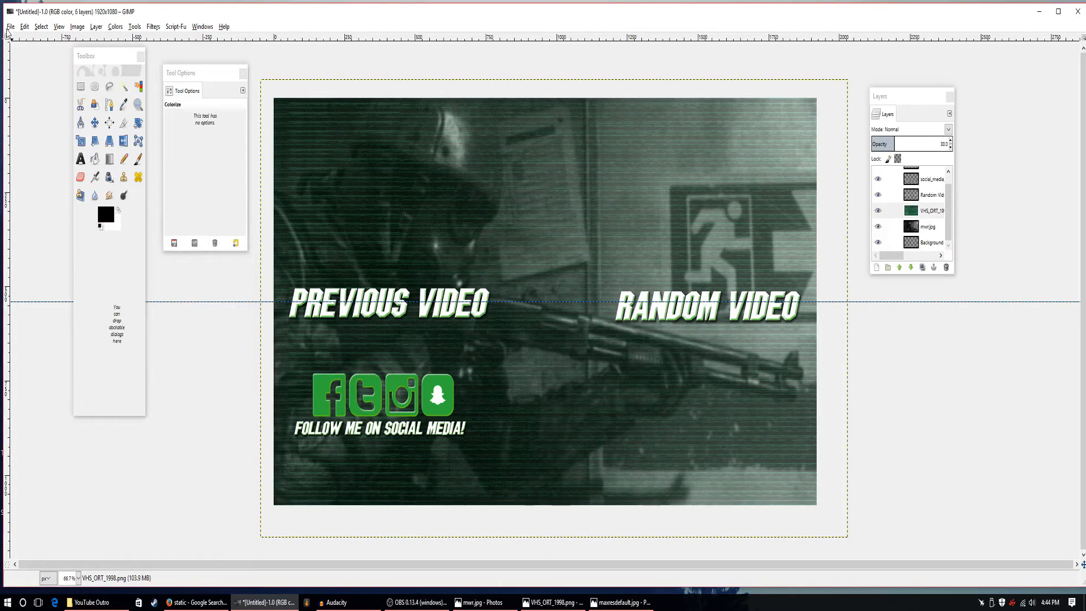
Import maxresdefault.jpg from the YouTube Outro folder as a new layer
{"action": "left_click", "coordinate": [10, 27]}
{"action": "left_click", "coordinate": [48, 75]}
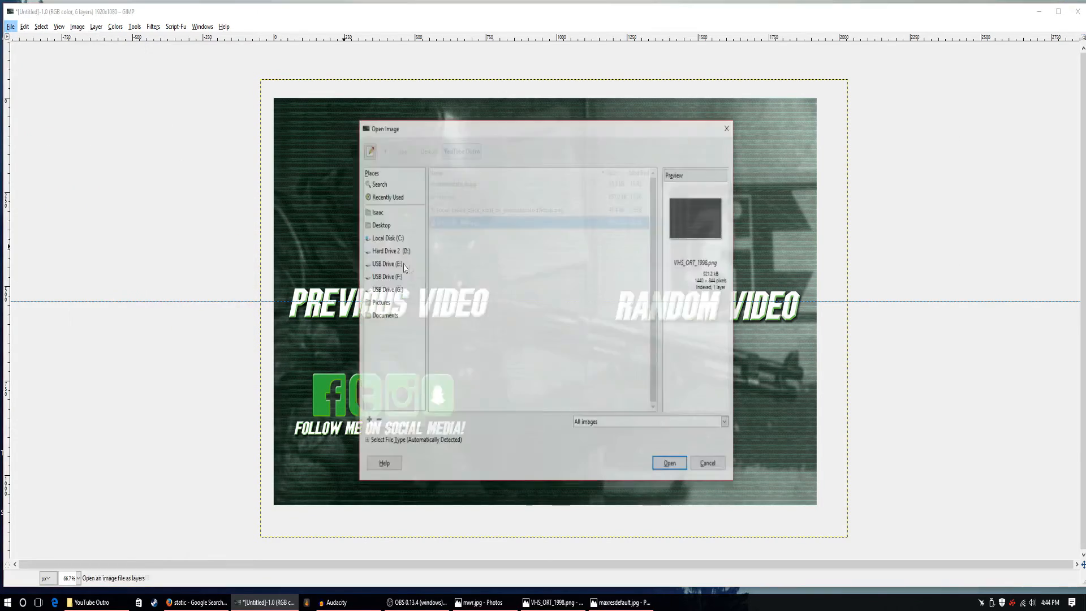
{"action": "left_click", "coordinate": [456, 209]}
{"action": "left_click", "coordinate": [457, 197]}
{"action": "left_click", "coordinate": [455, 184]}
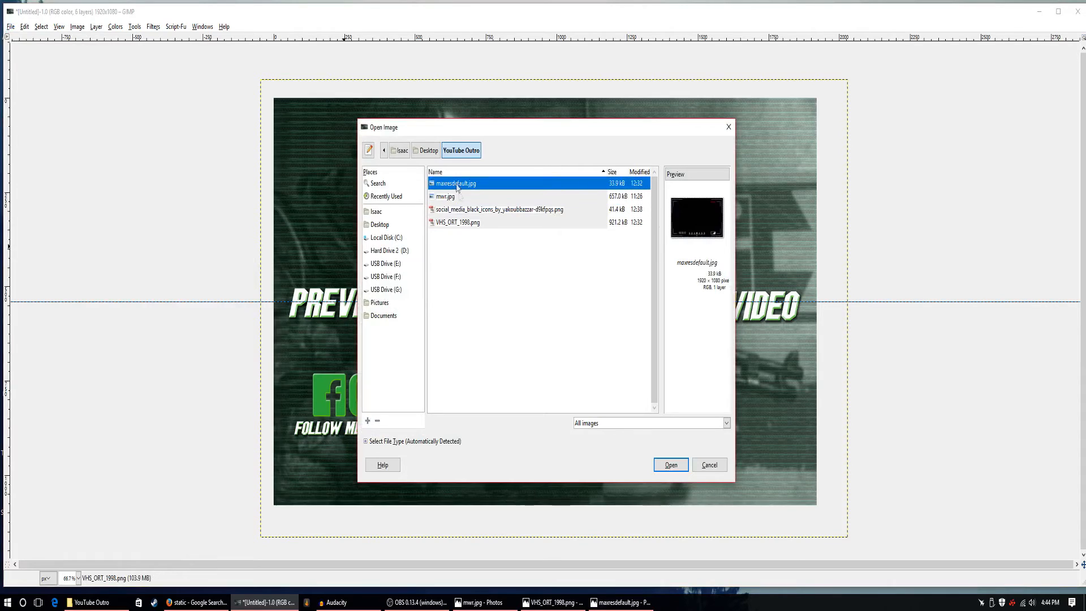
{"action": "left_click", "coordinate": [684, 465]}
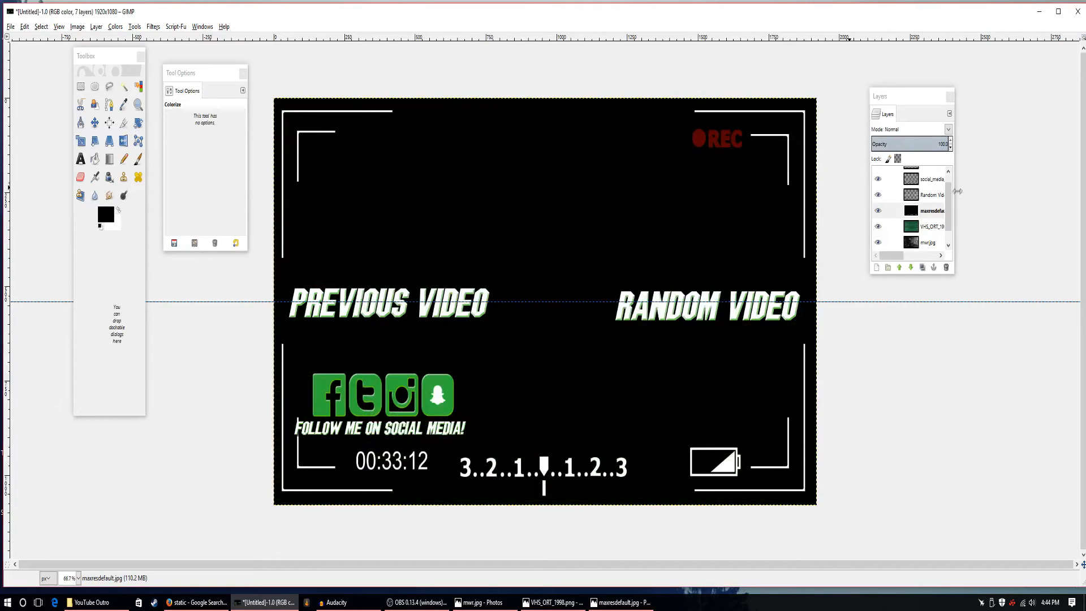
Reduce the opacity of the maxresdefault.jpg layer to 20
{"action": "scroll", "coordinate": [948, 193], "scroll_direction": "up", "scroll_amount": 1}
{"action": "left_click", "coordinate": [951, 148]}
{"action": "left_click_drag", "start_coordinate": [950, 149], "coordinate": [951, 152]}
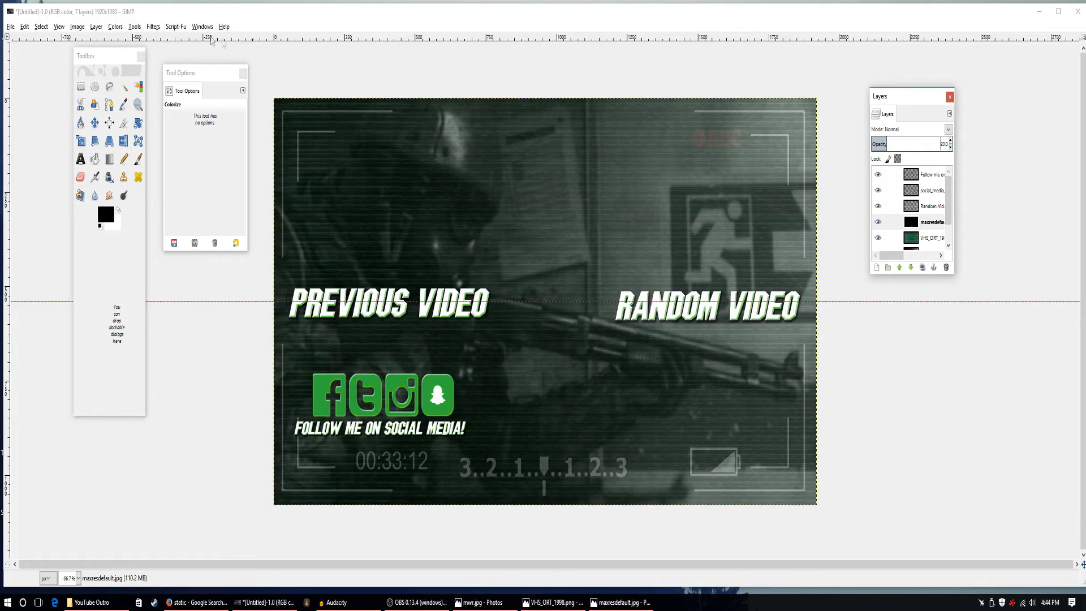
Desaturate the maxresdefault.jpg layer to remove the red from its REC marking
{"action": "left_click", "coordinate": [115, 27]}
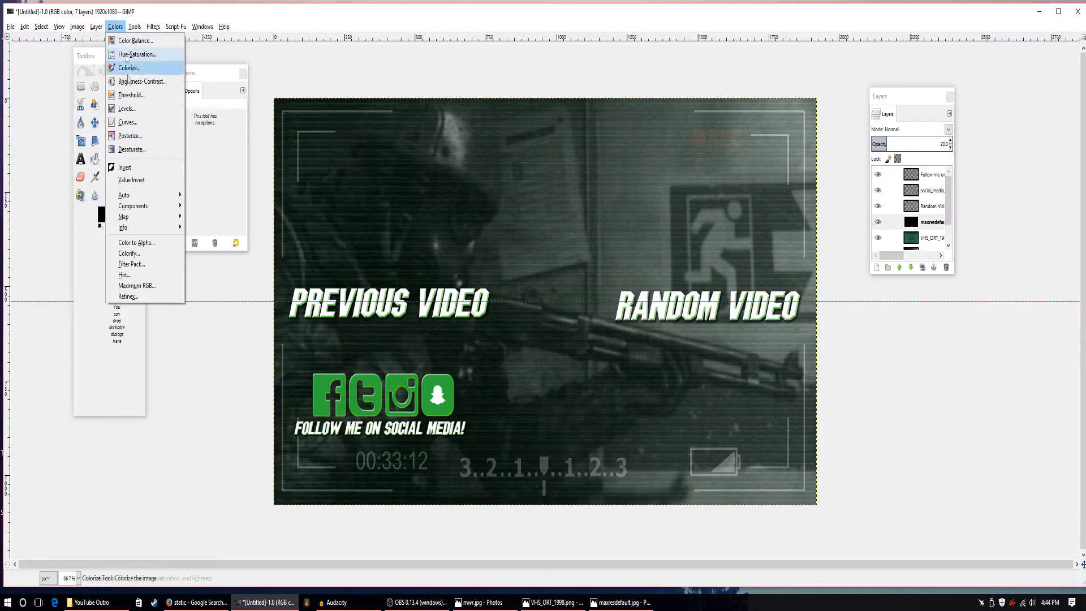
{"action": "mouse_move", "coordinate": [140, 31]}
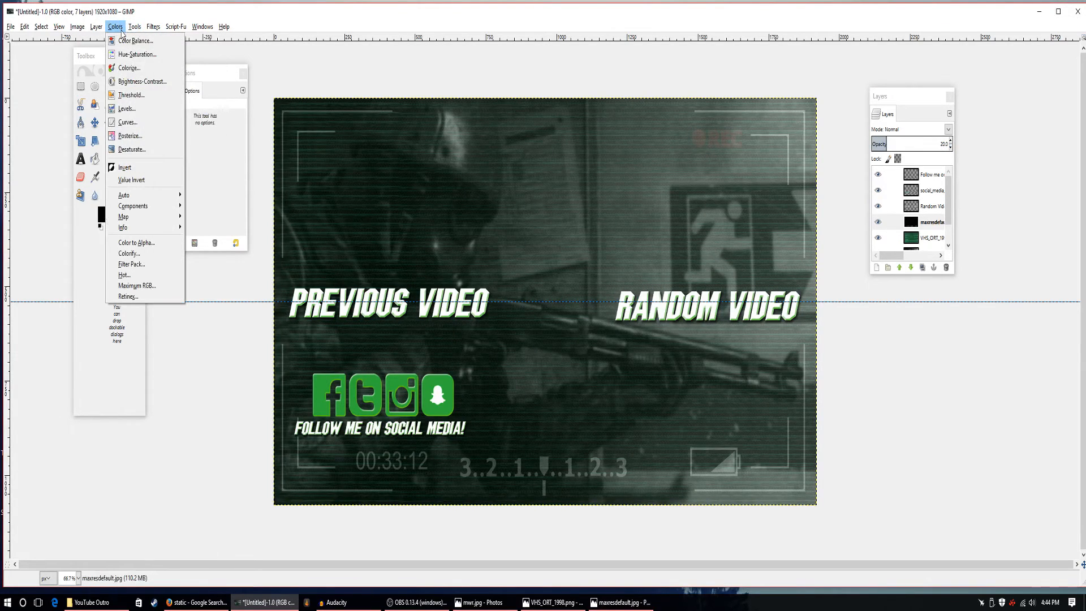
{"action": "left_click", "coordinate": [138, 152]}
{"action": "left_click", "coordinate": [240, 230]}
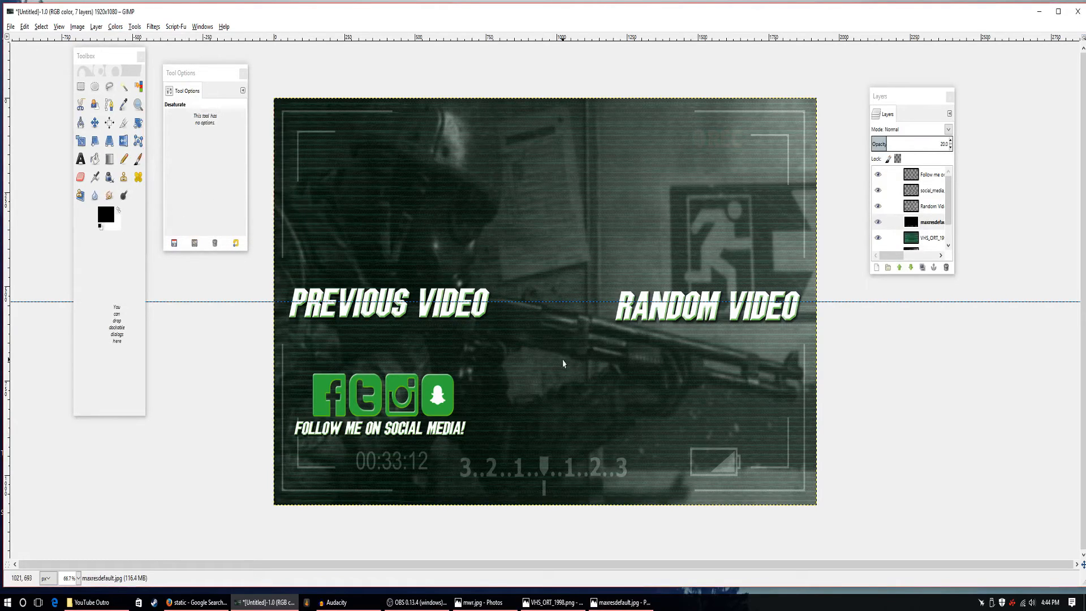
Apply a Gaussian Blur to the maxresdefault.jpg layer with a 10 px horizontal and vertical radius, using the RLE method
{"action": "left_click", "coordinate": [172, 27]}
{"action": "mouse_move", "coordinate": [152, 29]}
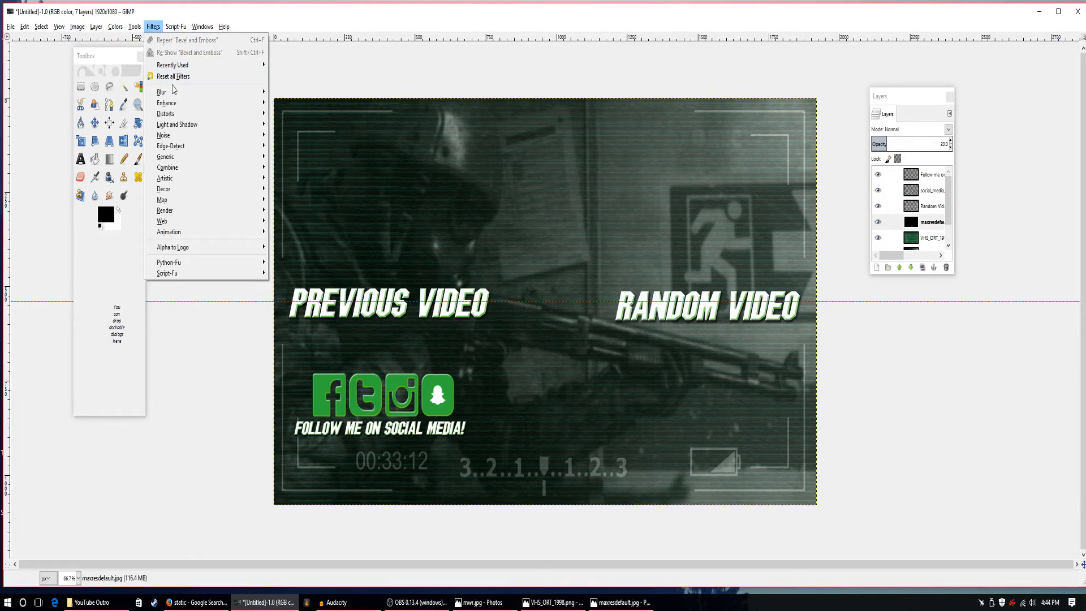
{"action": "mouse_move", "coordinate": [181, 94]}
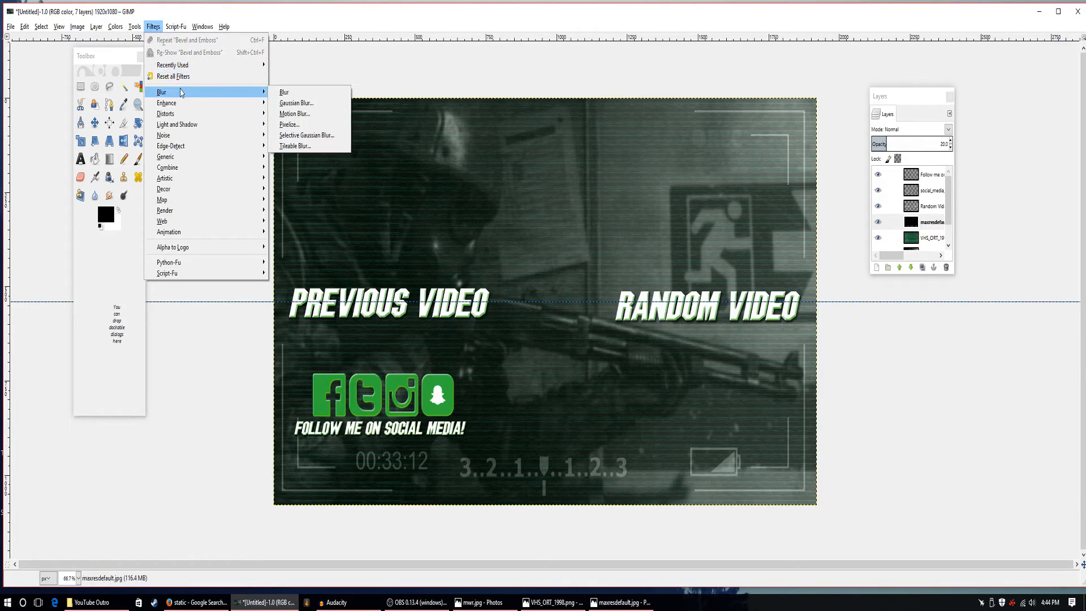
{"action": "left_click", "coordinate": [296, 103]}
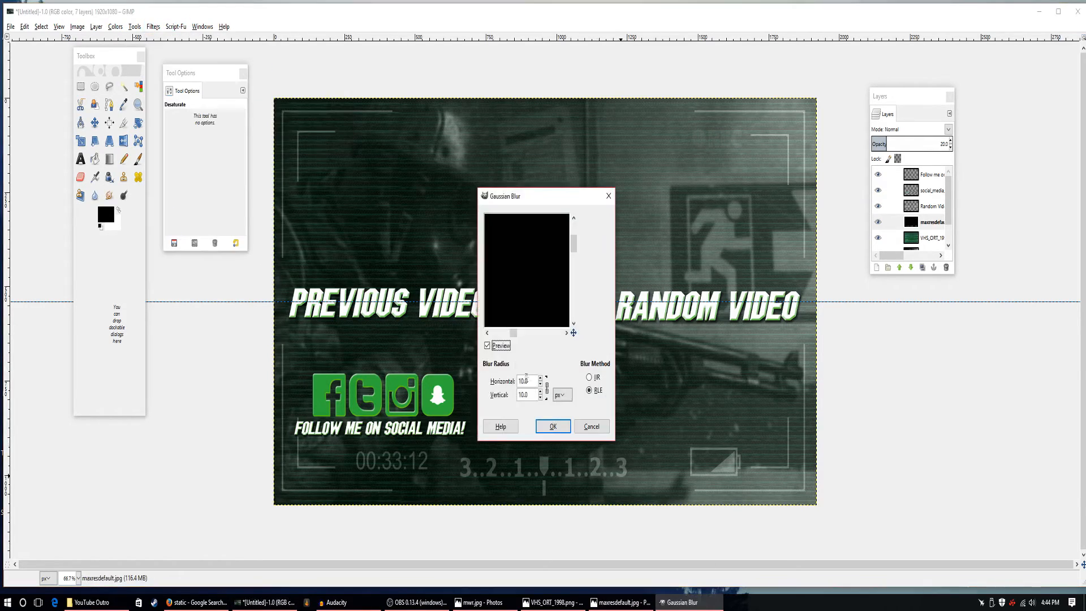
{"action": "left_click", "coordinate": [557, 427]}
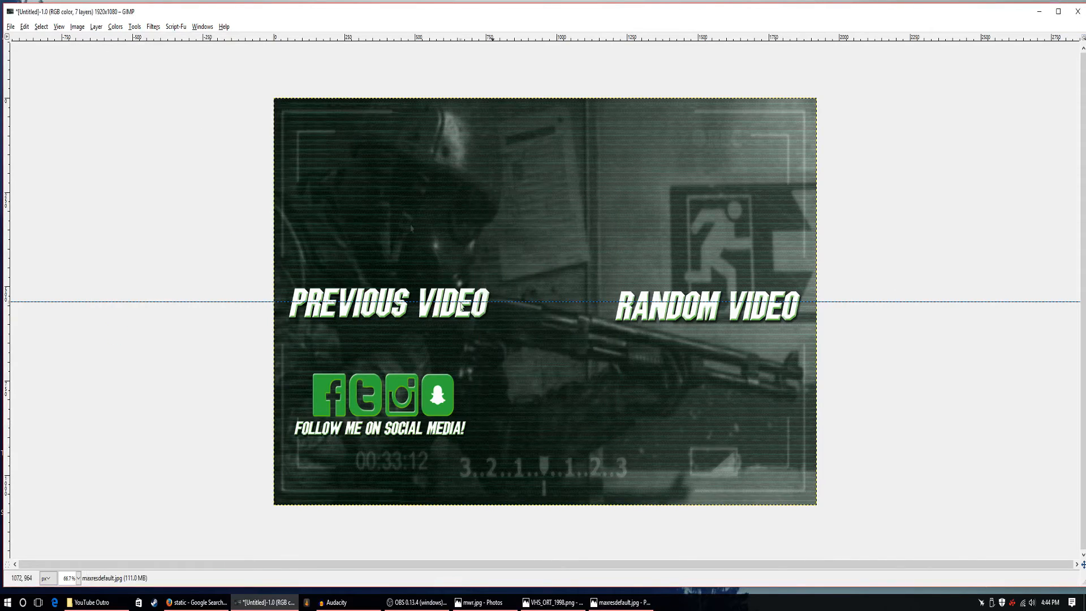
Start exporting the outro image and name the file YouTubeOutro2017.jpeg
{"action": "left_click", "coordinate": [193, 28]}
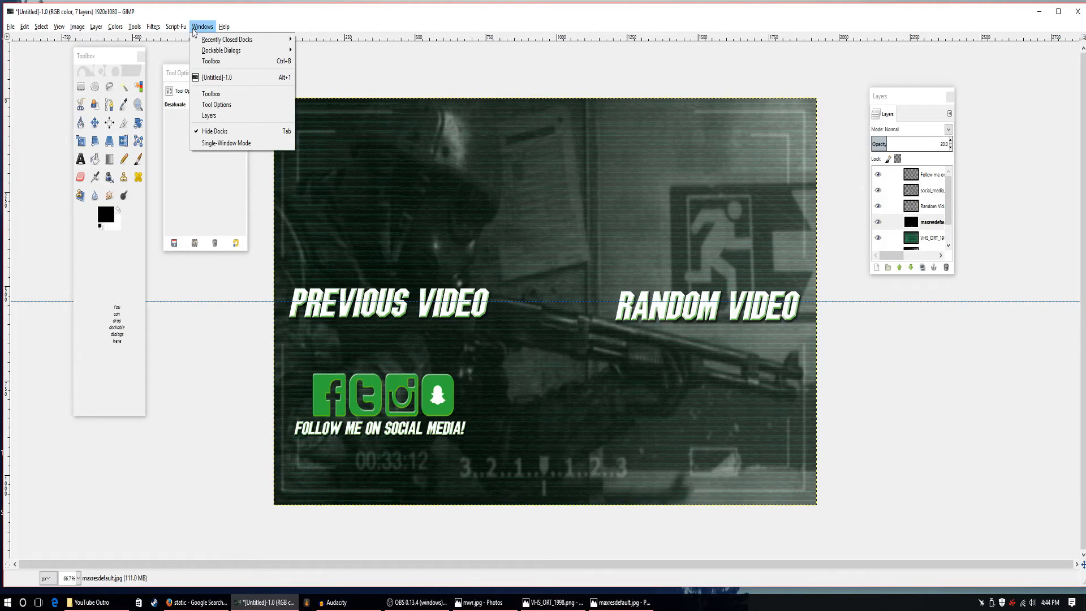
{"action": "mouse_move", "coordinate": [190, 29]}
{"action": "mouse_move", "coordinate": [11, 29]}
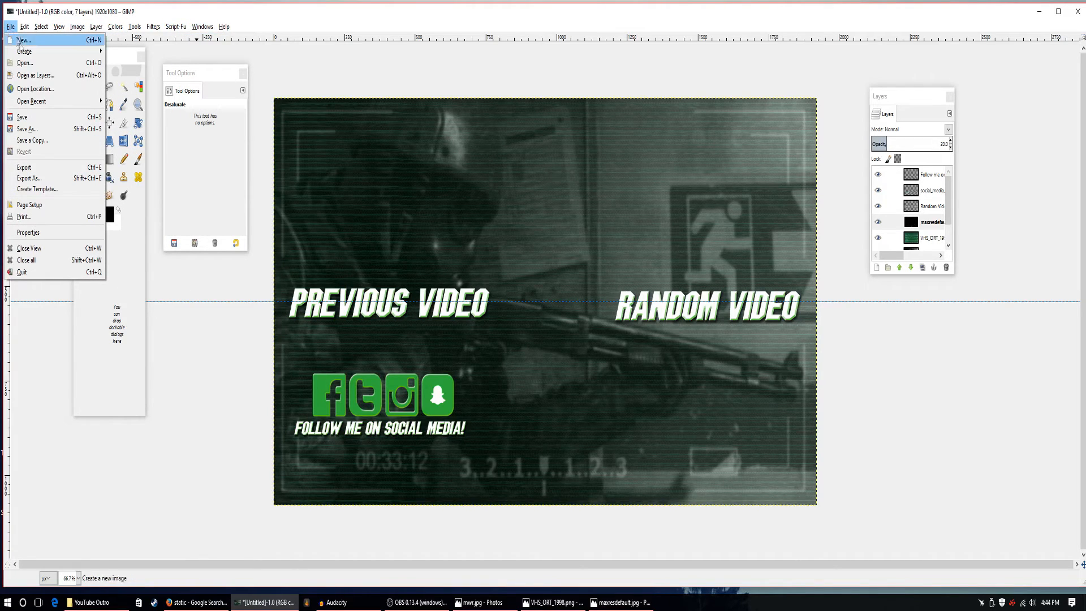
{"action": "left_click", "coordinate": [35, 178]}
{"action": "key", "text": "BackSpace"}
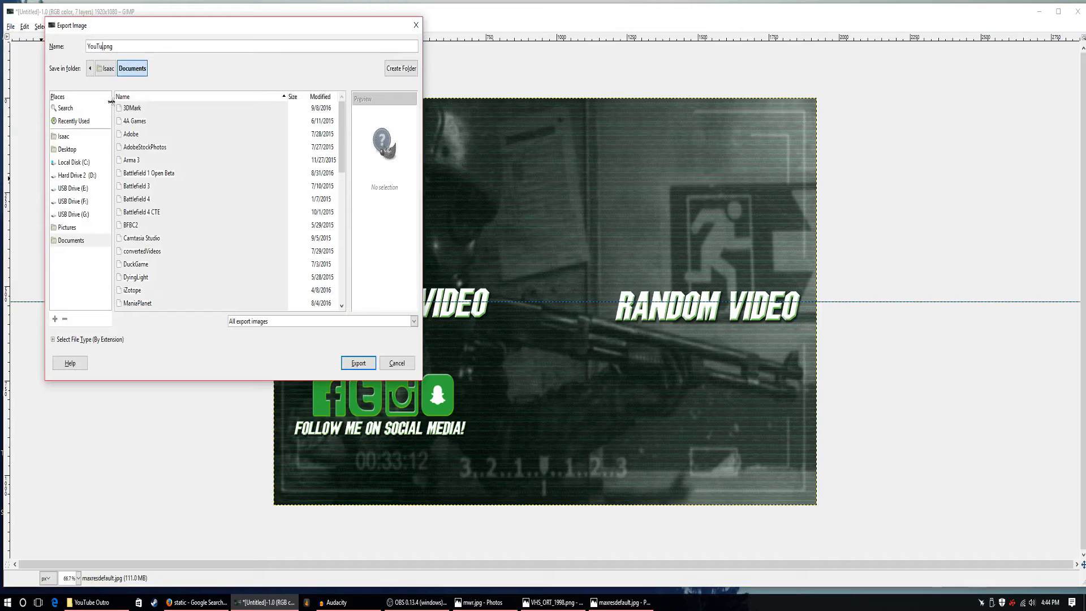
{"action": "key", "text": "BackSpace"}
{"action": "key", "text": "BackSpace"}
{"action": "type", "text": "utro2017"}
Export the JPEG at quality 90 into the YouTube Outro folder on the Desktop
{"action": "left_click", "coordinate": [77, 149]}
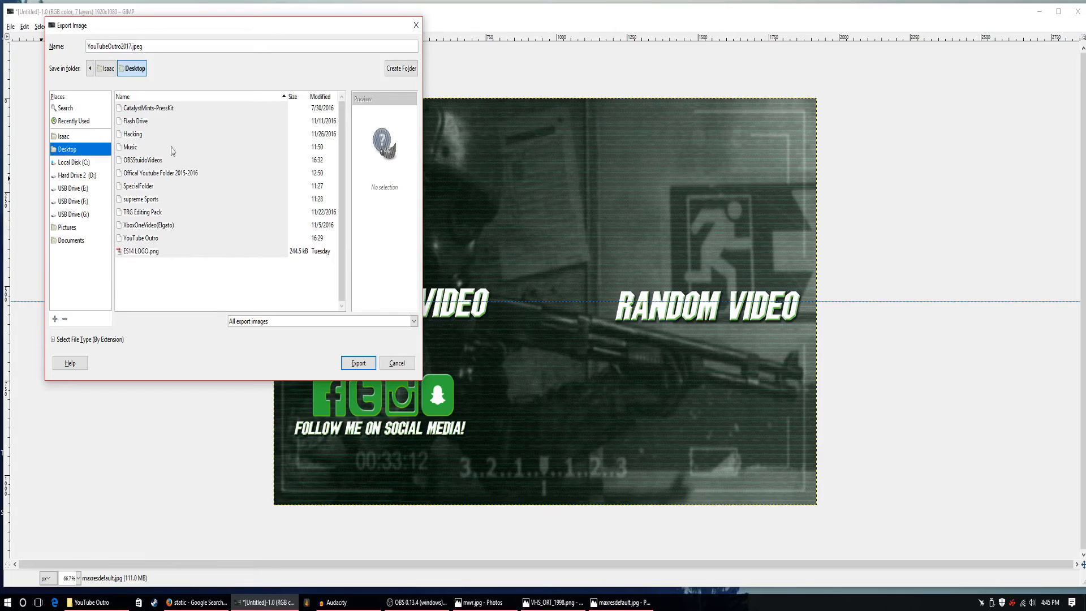
{"action": "left_click", "coordinate": [153, 242]}
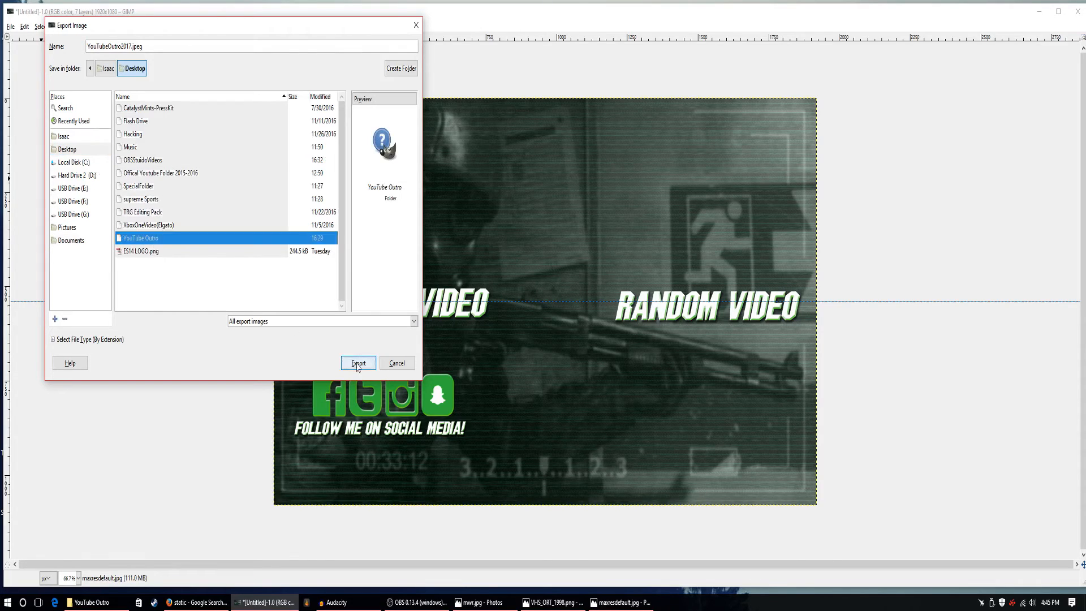
{"action": "left_click", "coordinate": [358, 364]}
{"action": "left_click", "coordinate": [371, 366]}
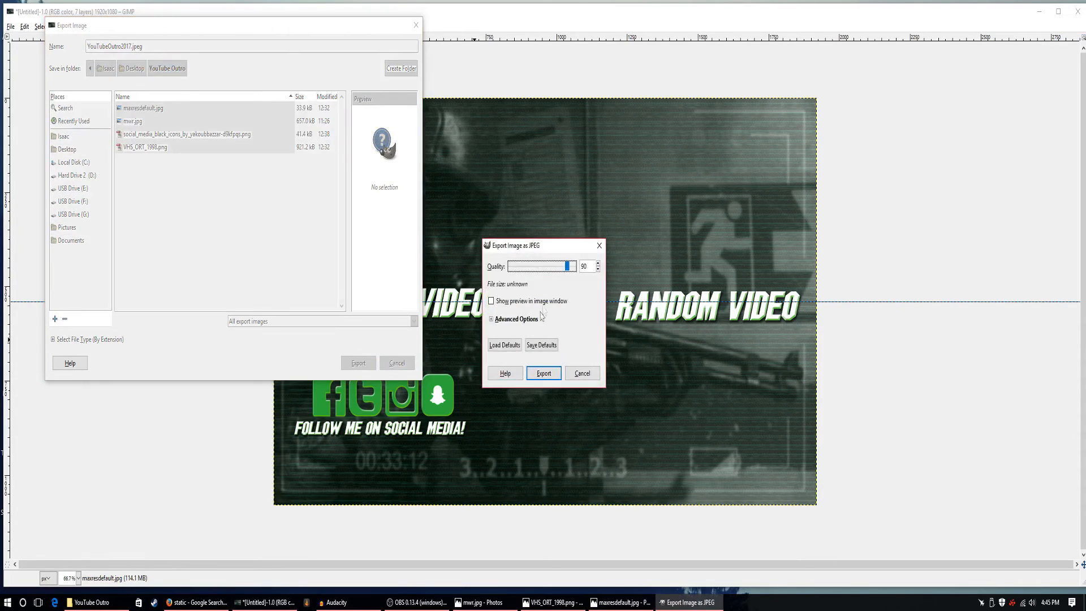
{"action": "left_click", "coordinate": [549, 373]}
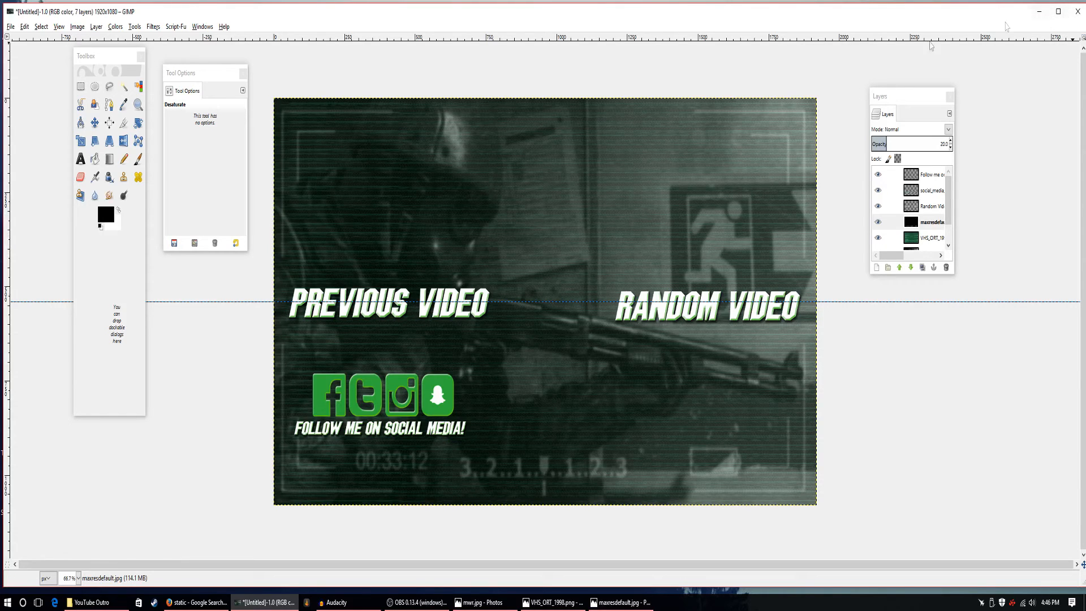
Minimize GIMP, view the exported image in the desktop's YouTube Outro folder, and minimize the folder window
{"action": "left_click", "coordinate": [1040, 16]}
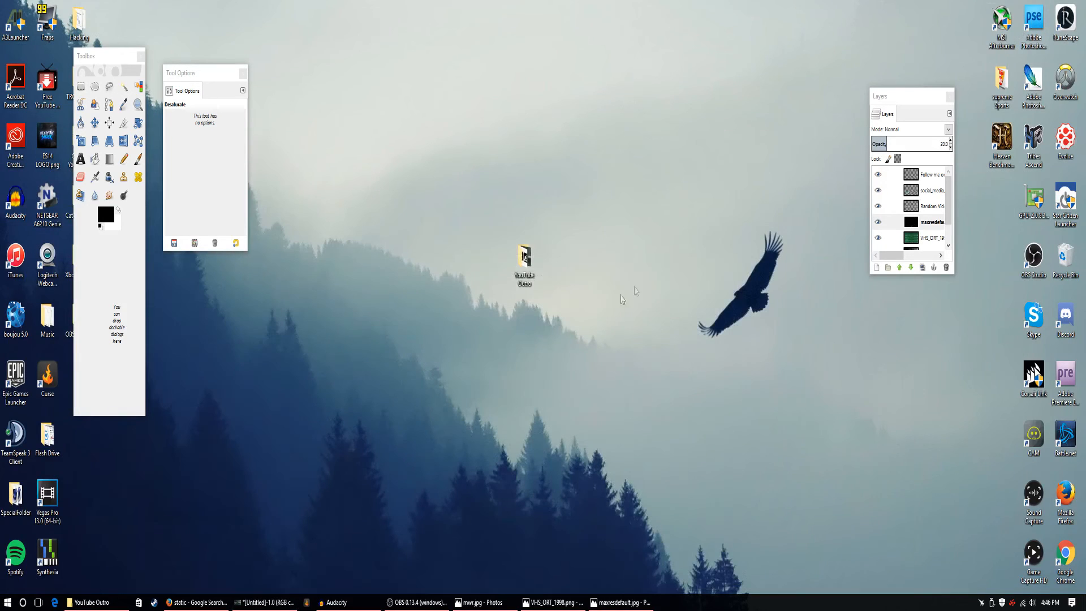
{"action": "left_click", "coordinate": [141, 57]}
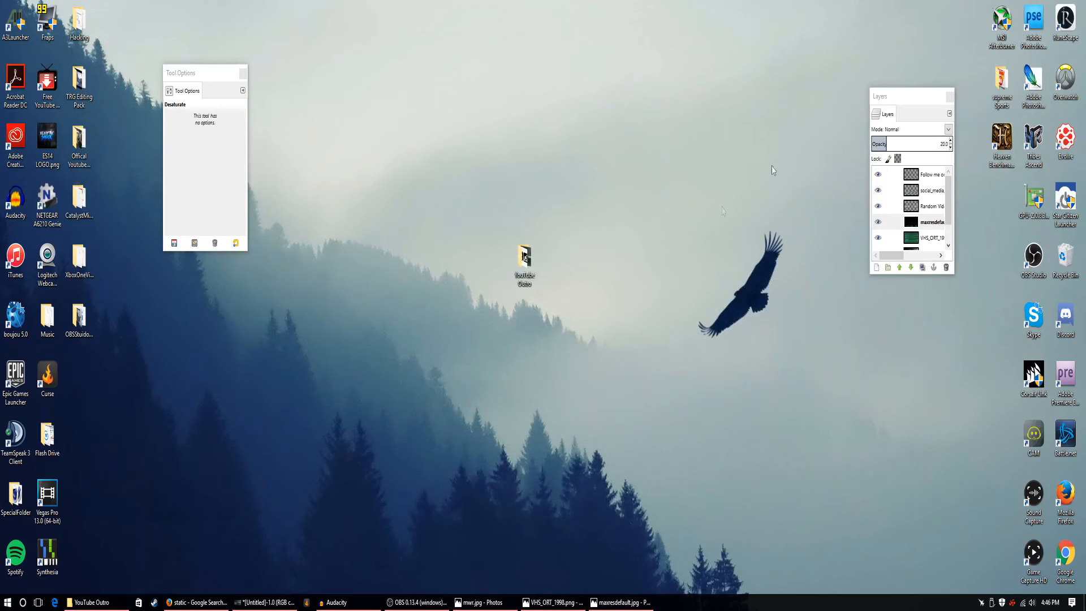
{"action": "double_click", "coordinate": [529, 256]}
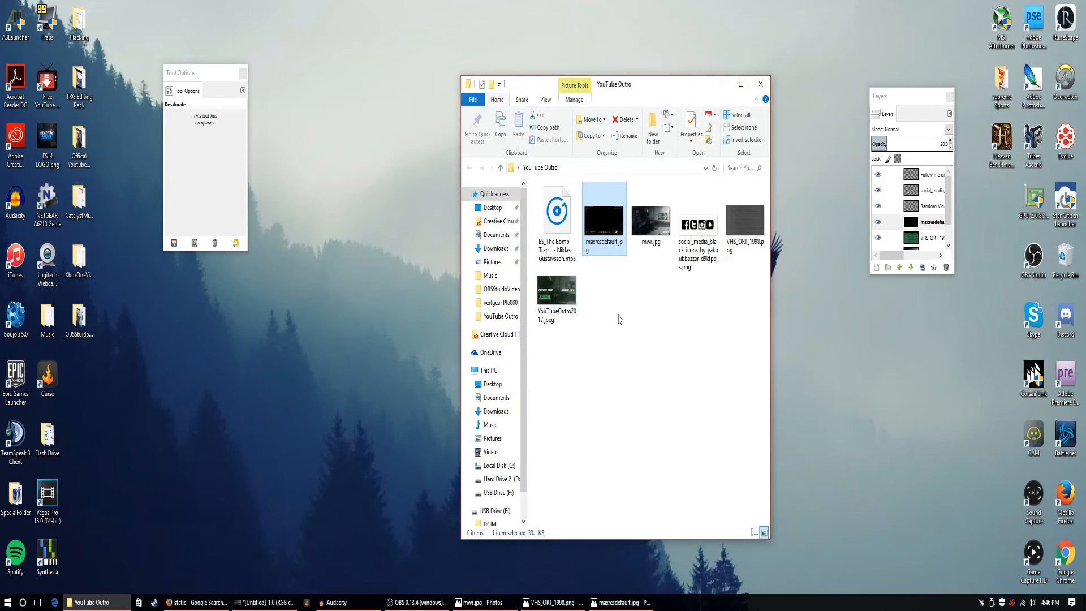
{"action": "left_click", "coordinate": [723, 85]}
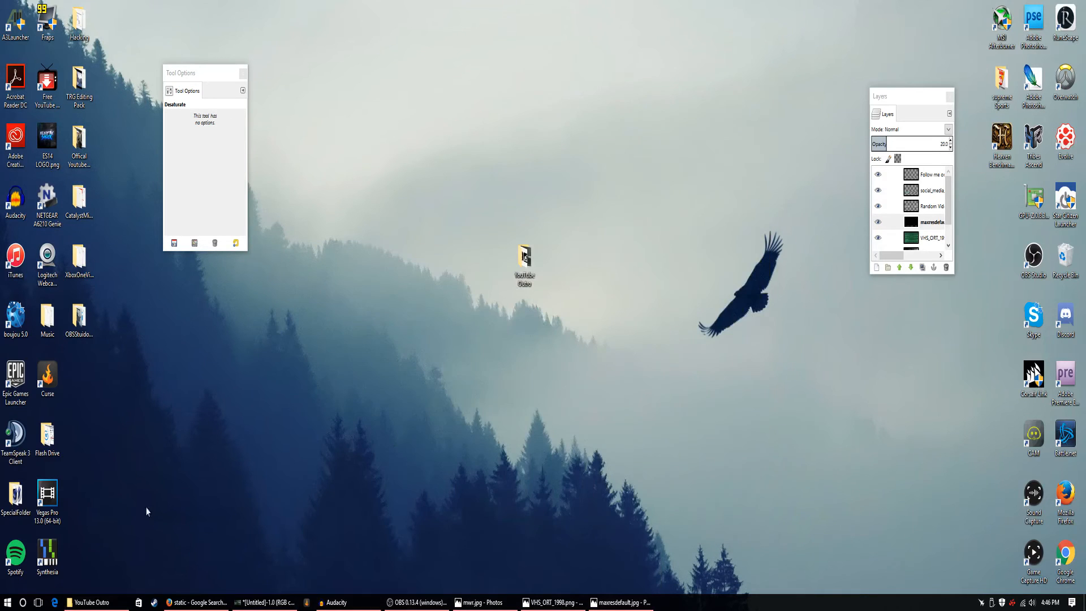
Switch to Firefox and open YouTube from the Google apps
{"action": "left_click", "coordinate": [197, 603]}
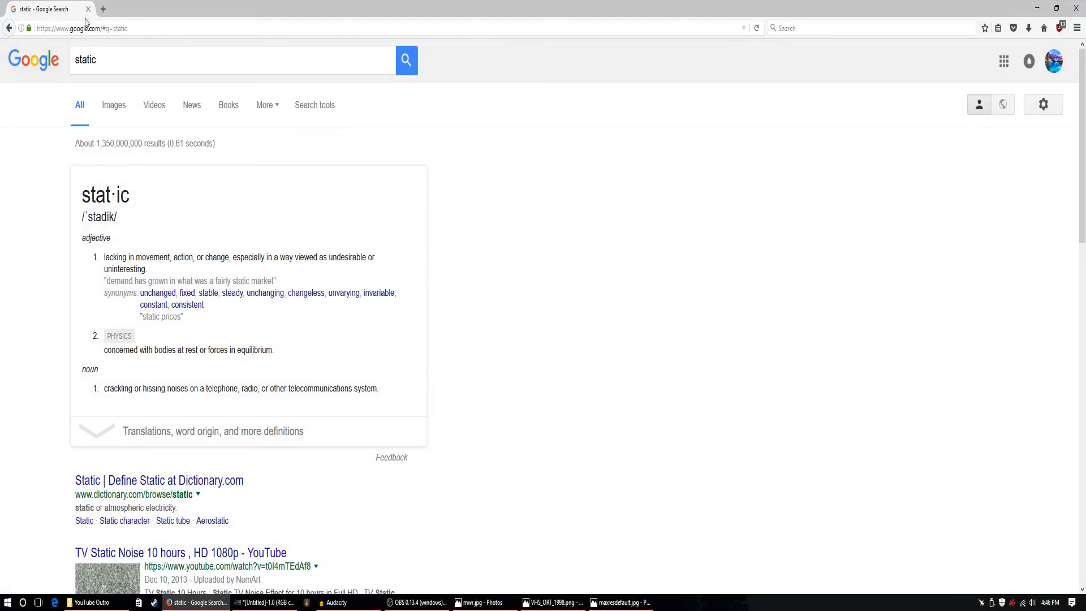
{"action": "left_click", "coordinate": [1053, 61]}
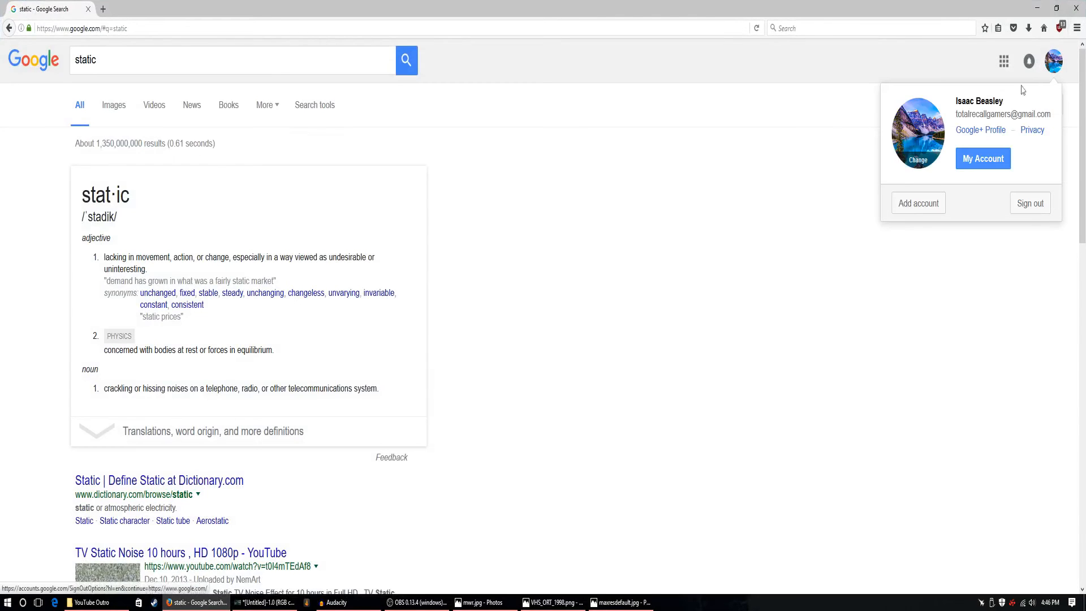
{"action": "left_click", "coordinate": [1004, 61]}
{"action": "left_click", "coordinate": [933, 226]}
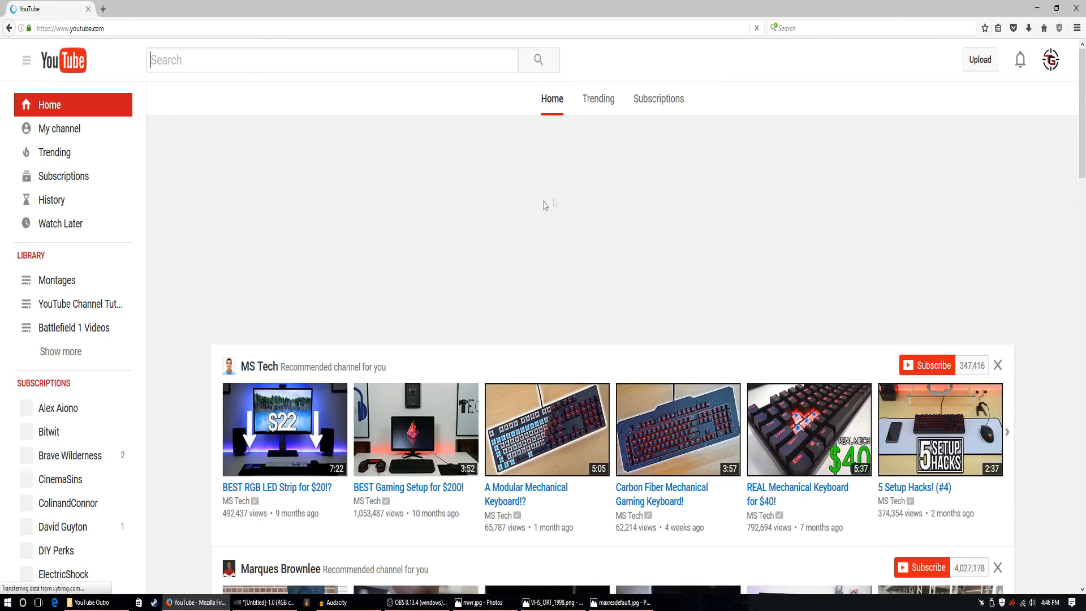
Open YouTube's upload page and its file picker, and dismiss the picker without choosing a file
{"action": "left_click", "coordinate": [981, 60]}
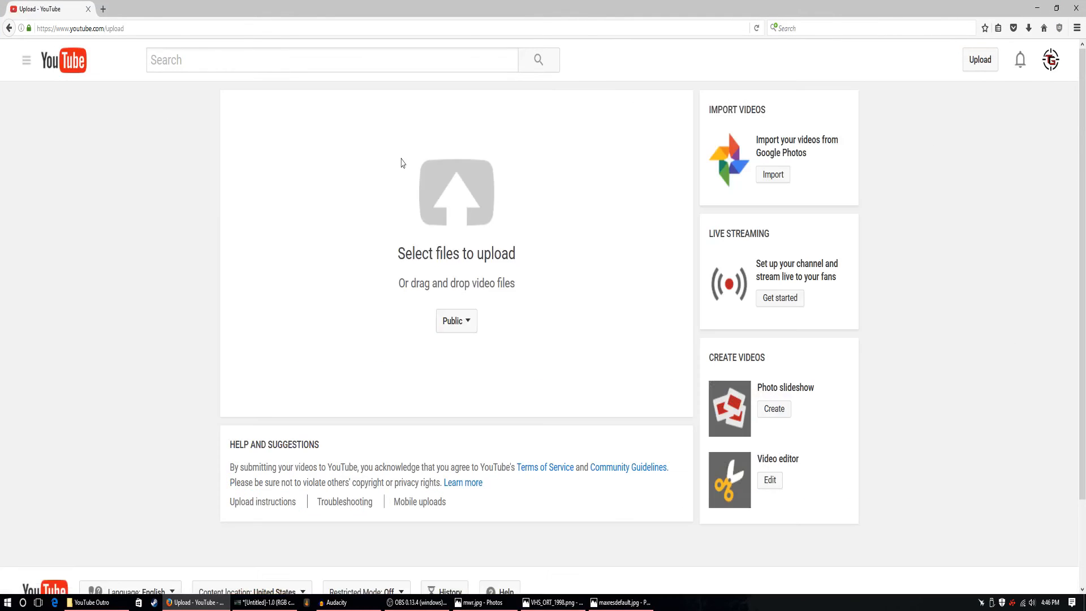
{"action": "left_click", "coordinate": [483, 200]}
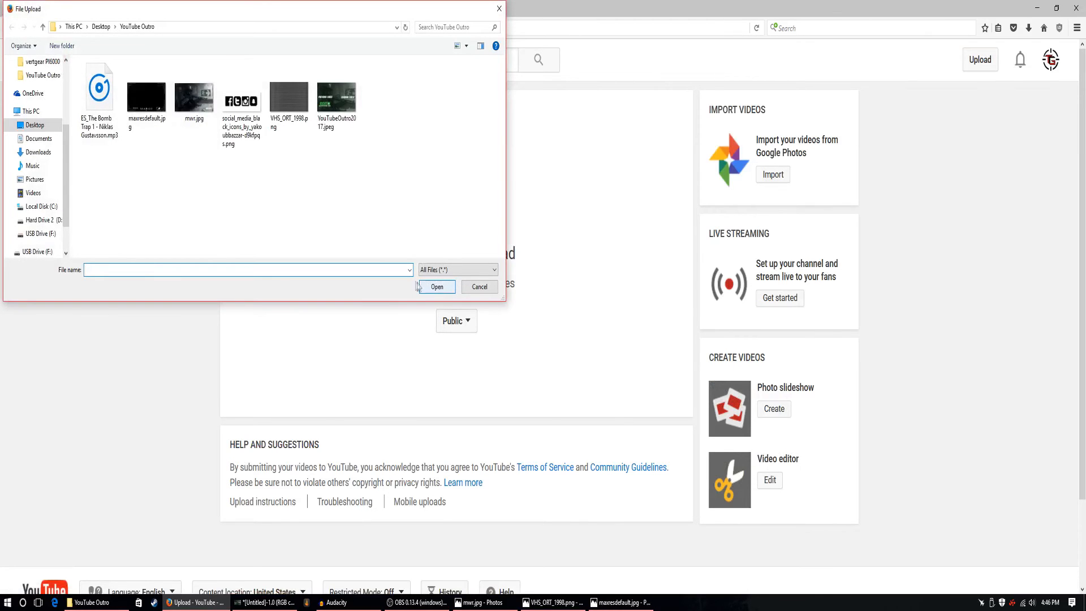
{"action": "left_click", "coordinate": [499, 9]}
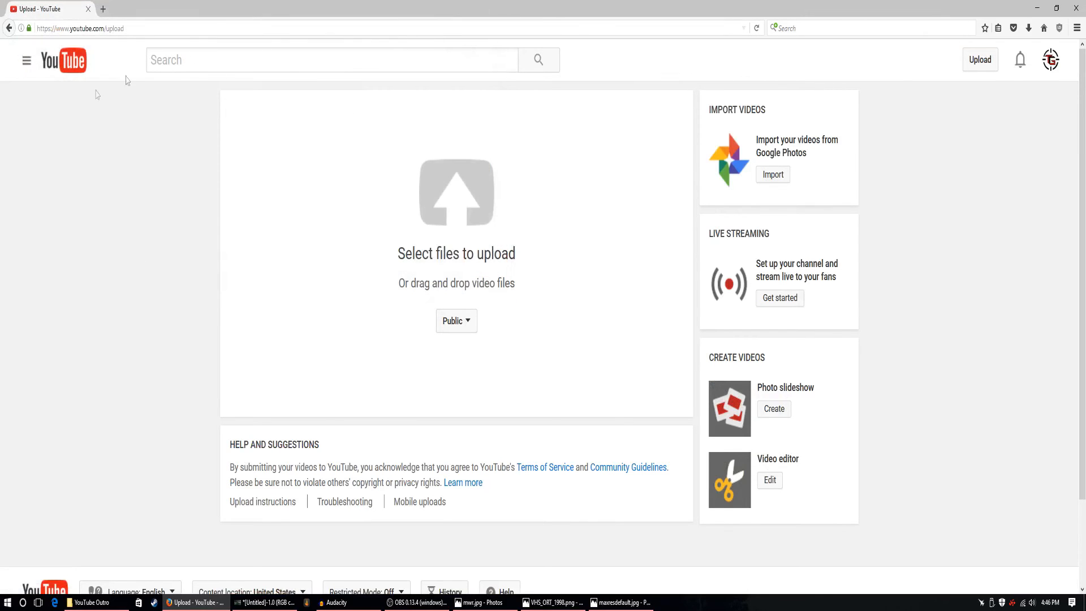
Open the Creator Studio dashboard, open the video titled Tutorial from the video list, and pause its playback
{"action": "left_click", "coordinate": [26, 60]}
{"action": "left_click", "coordinate": [1054, 62]}
{"action": "left_click", "coordinate": [977, 170]}
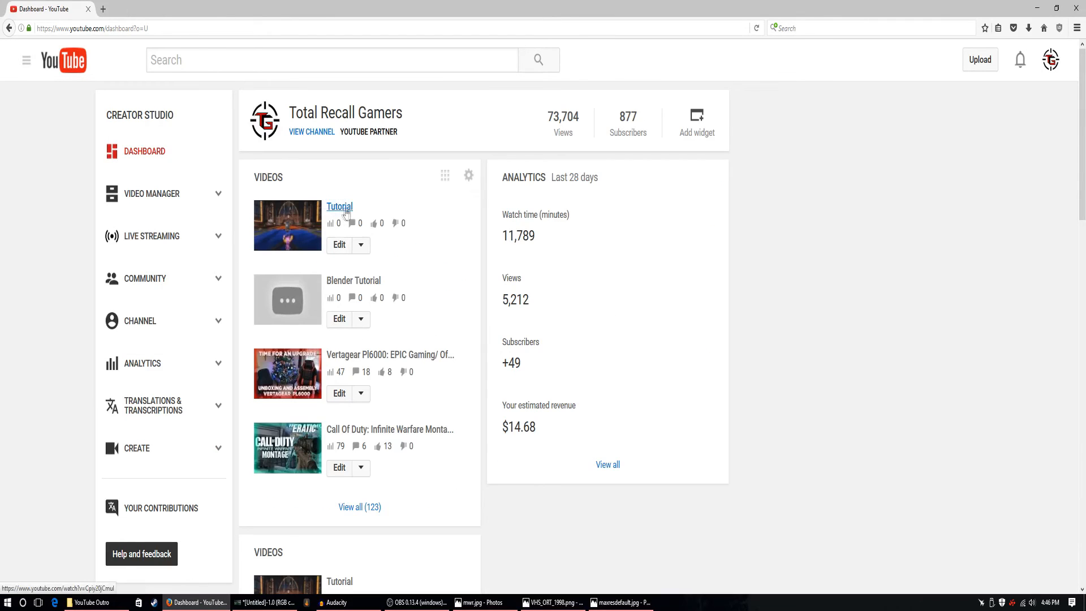
{"action": "left_click", "coordinate": [341, 207]}
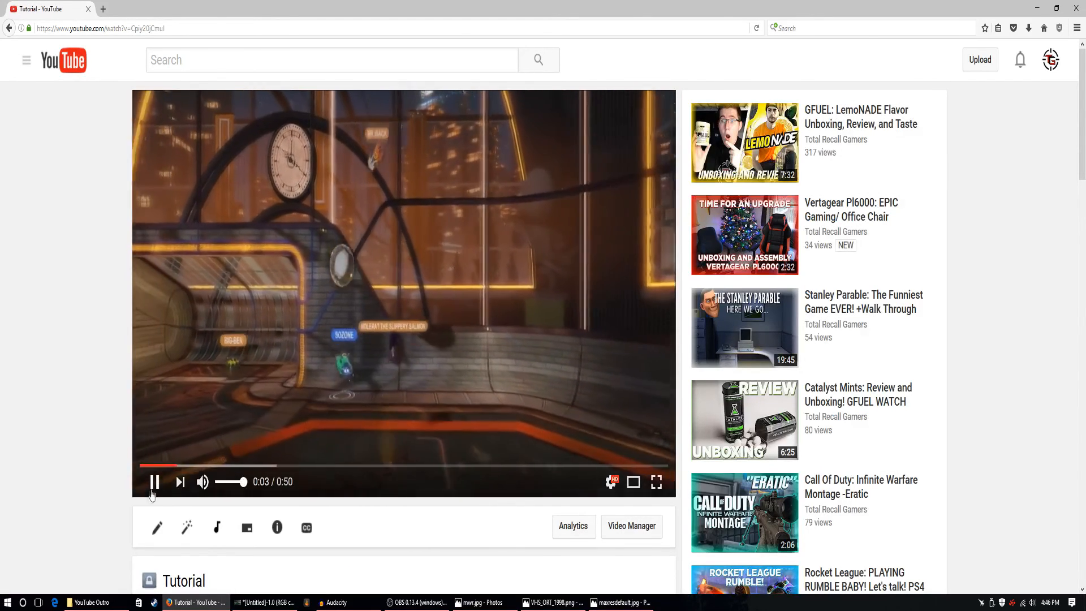
{"action": "left_click", "coordinate": [379, 269]}
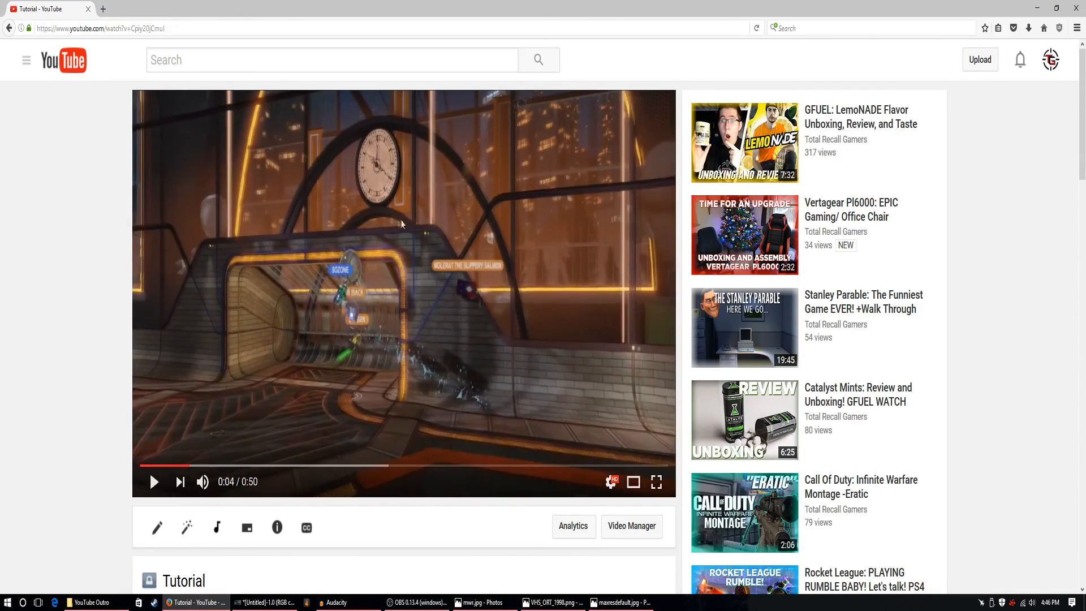
Open the end screen and annotations editor for the Tutorial video
{"action": "scroll", "coordinate": [509, 164], "scroll_direction": "down", "scroll_amount": 5}
{"action": "scroll", "coordinate": [310, 351], "scroll_direction": "up", "scroll_amount": 4}
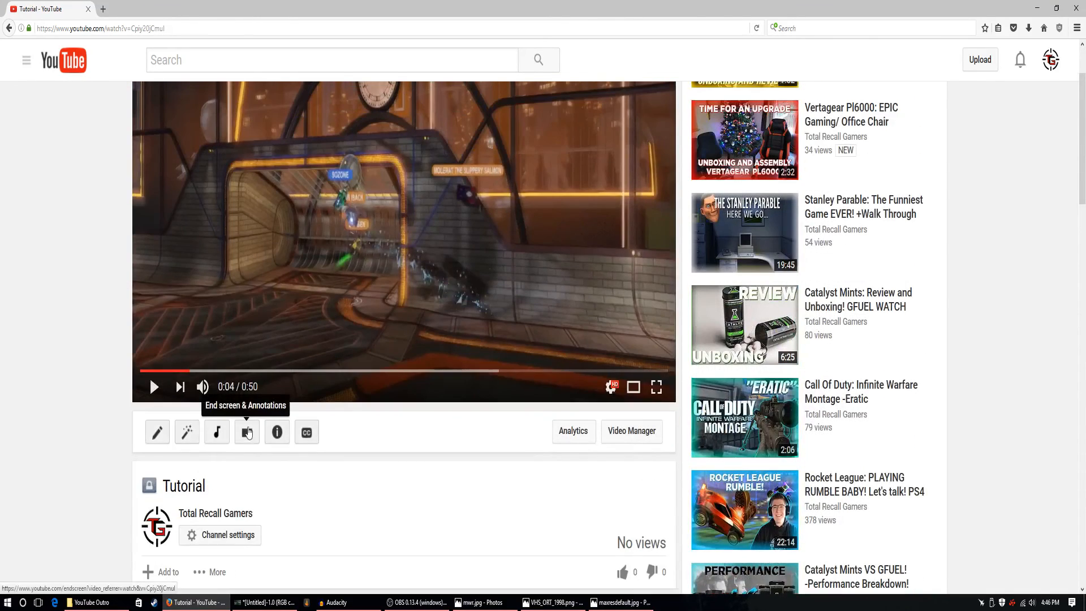
{"action": "left_click", "coordinate": [248, 433]}
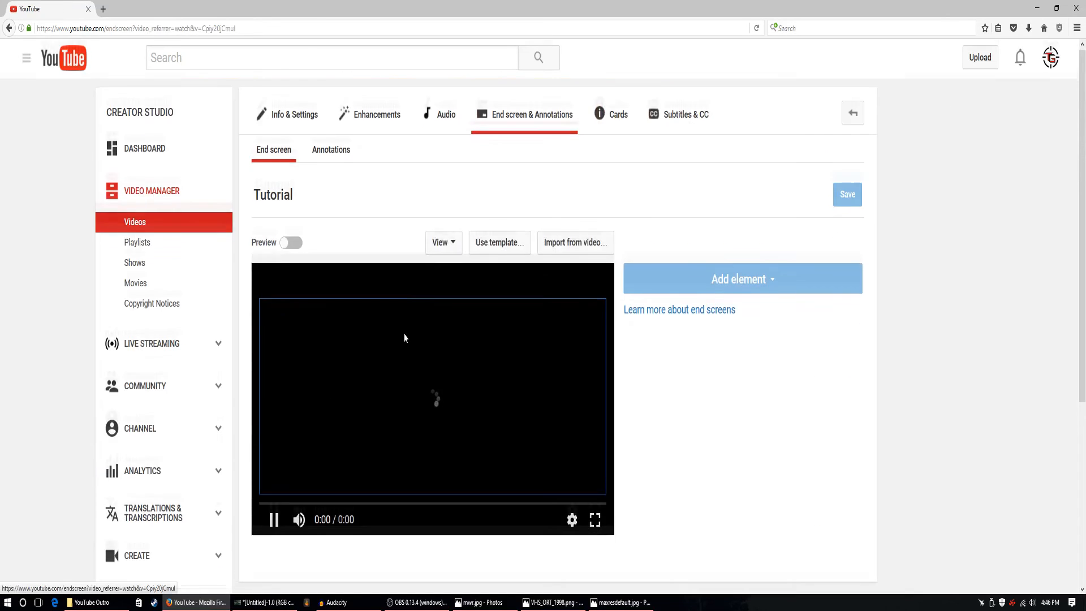
Find the start of the outro in the end screen preview and pause the playback at 0:40
{"action": "scroll", "coordinate": [266, 396], "scroll_direction": "down", "scroll_amount": 3}
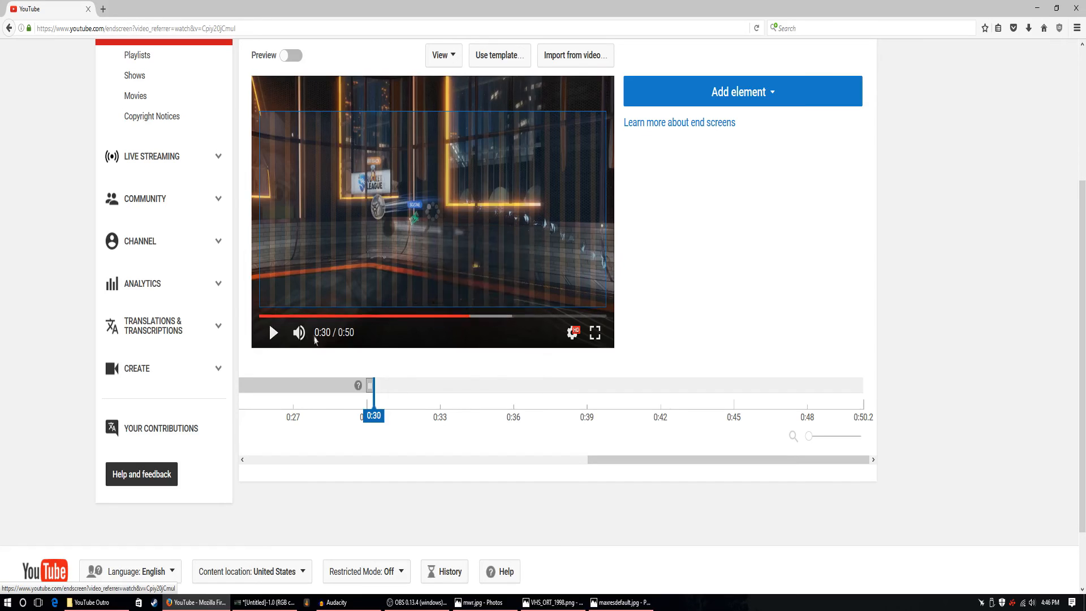
{"action": "left_click", "coordinate": [485, 317]}
{"action": "left_click", "coordinate": [497, 317]}
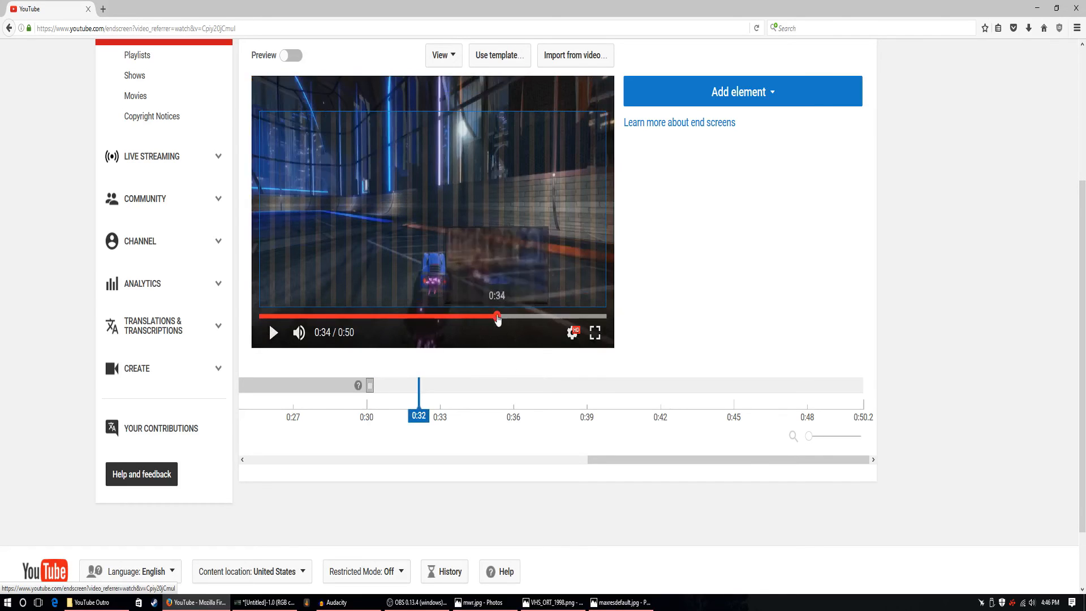
{"action": "left_click", "coordinate": [516, 318]}
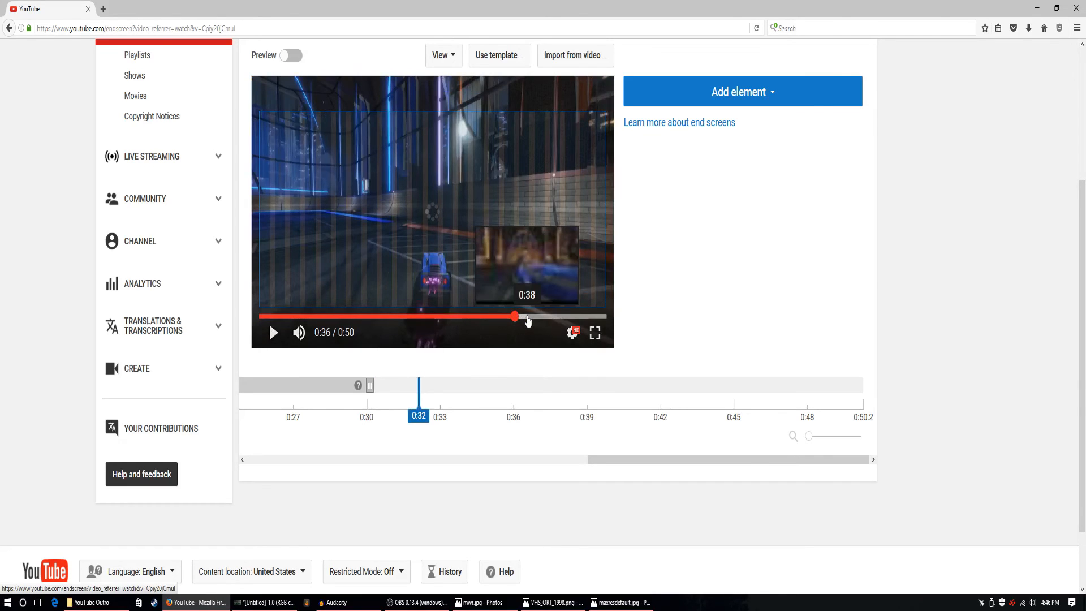
{"action": "left_click", "coordinate": [278, 333]}
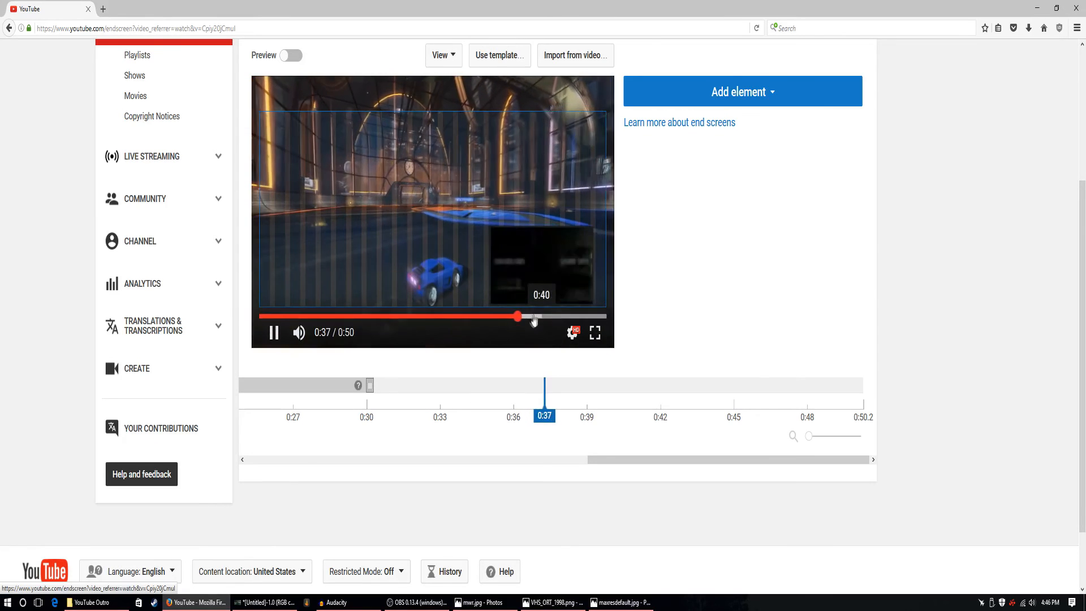
{"action": "left_click", "coordinate": [275, 336]}
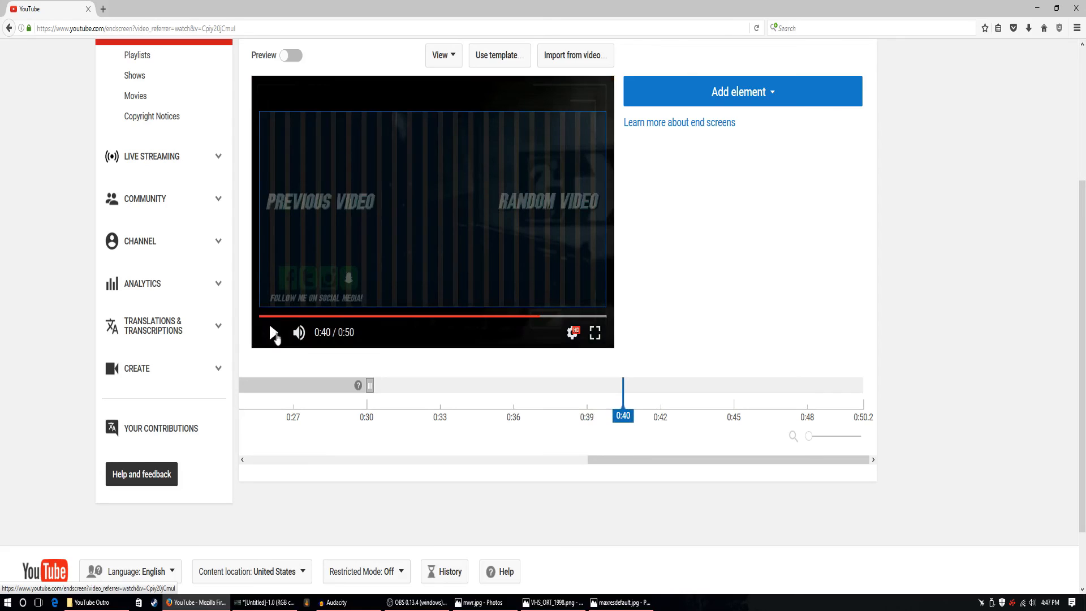
Apply the end screen template with a video element on each side and a subscribe element in the centre
{"action": "scroll", "coordinate": [272, 334], "scroll_direction": "up", "scroll_amount": 3}
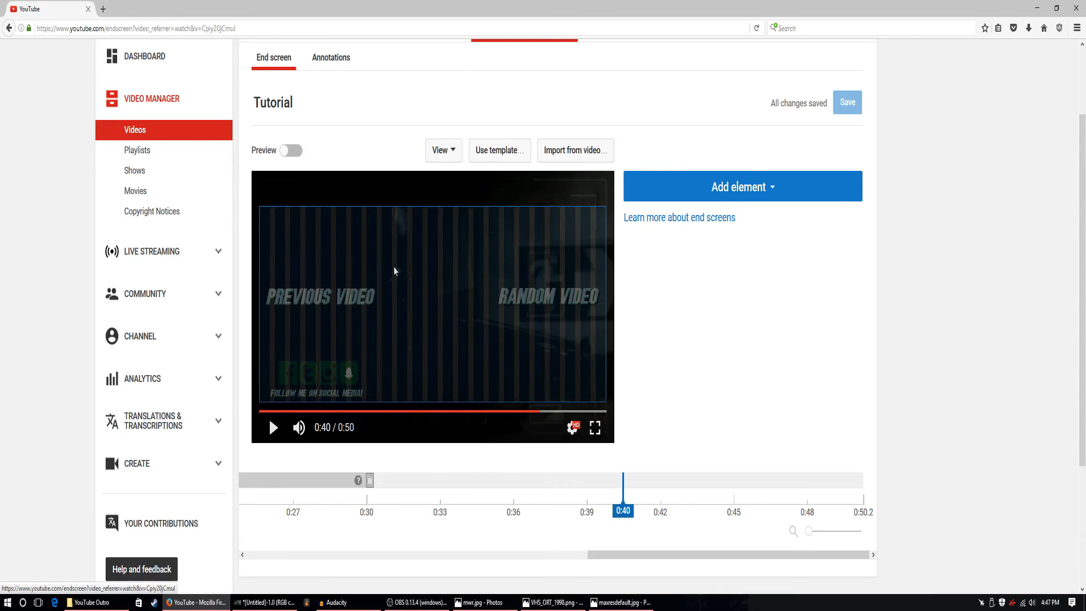
{"action": "left_click", "coordinate": [500, 150]}
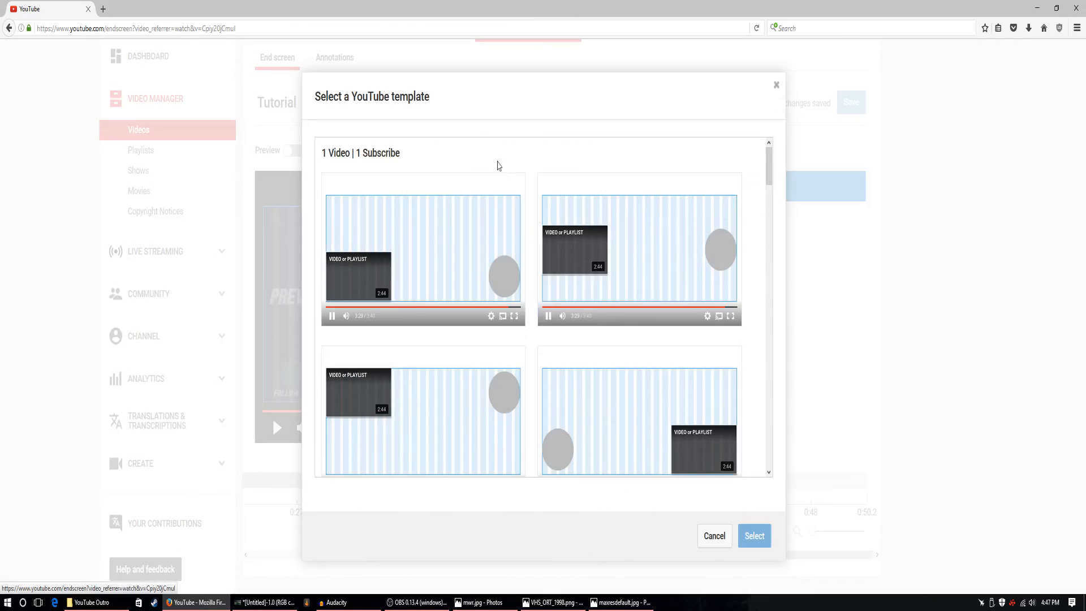
{"action": "scroll", "coordinate": [725, 286], "scroll_direction": "down", "scroll_amount": 3}
{"action": "scroll", "coordinate": [725, 285], "scroll_direction": "down", "scroll_amount": 5}
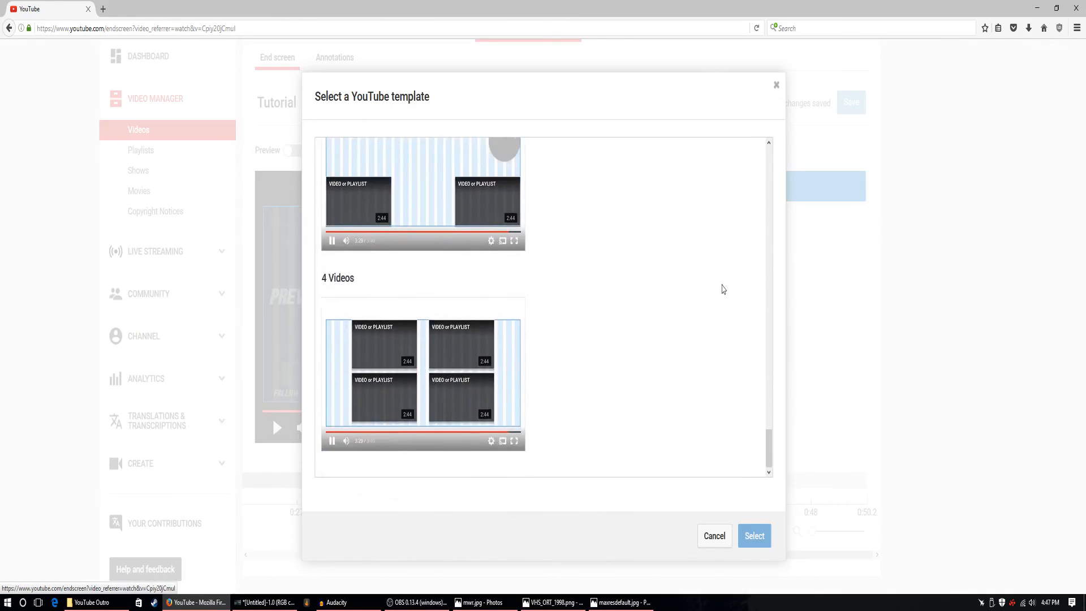
{"action": "scroll", "coordinate": [720, 289], "scroll_direction": "up", "scroll_amount": 3}
{"action": "left_click", "coordinate": [714, 304]}
{"action": "left_click", "coordinate": [754, 536]}
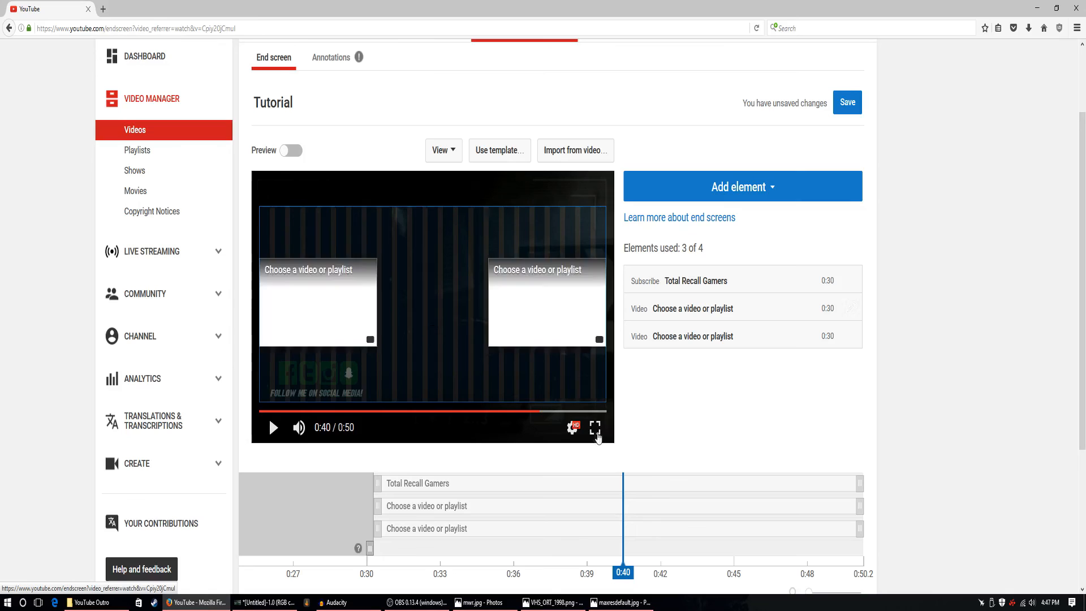
Move both video elements up to the upper edge of the end screen area and centre the subscribe element between them
{"action": "left_click_drag", "start_coordinate": [312, 310], "coordinate": [333, 264]}
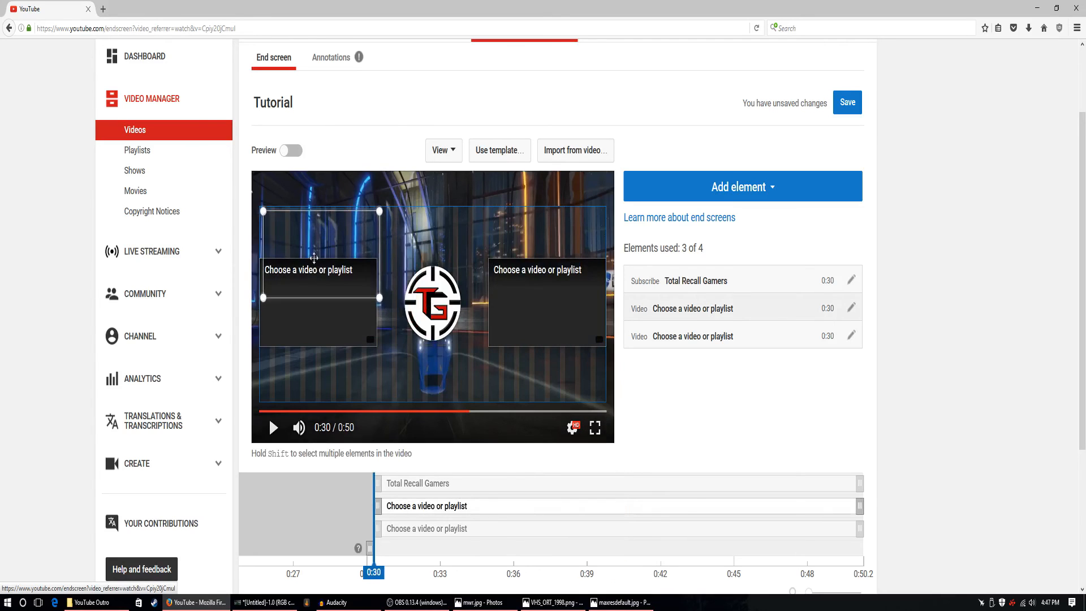
{"action": "left_click_drag", "start_coordinate": [498, 314], "coordinate": [498, 261]}
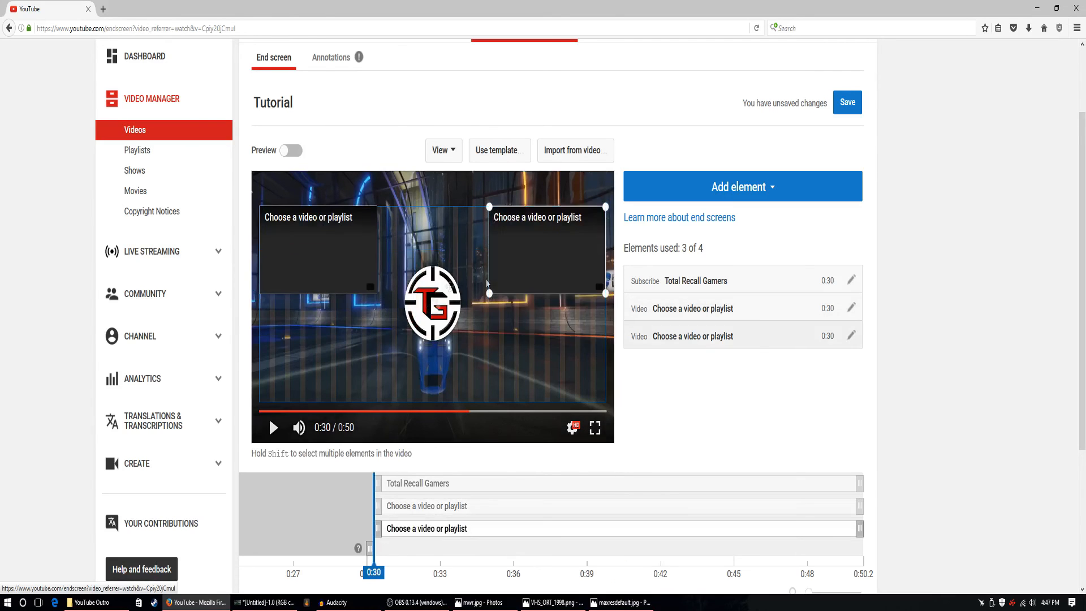
{"action": "left_click_drag", "start_coordinate": [432, 308], "coordinate": [428, 257]}
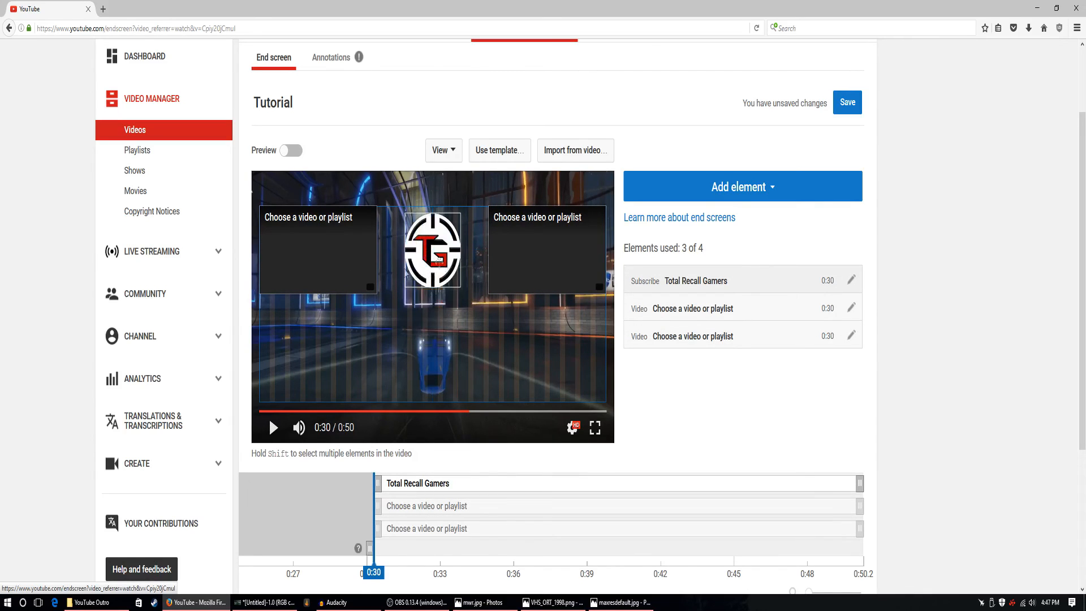
{"action": "mouse_move", "coordinate": [439, 246]}
{"action": "left_mouse_down"}
{"action": "mouse_move", "coordinate": [472, 262]}
{"action": "mouse_move", "coordinate": [446, 247]}
{"action": "left_mouse_up"}
Assign the uploaded Vertagear Pl6000 unboxing video to the video element above the Previous Video caption
{"action": "left_click", "coordinate": [339, 273]}
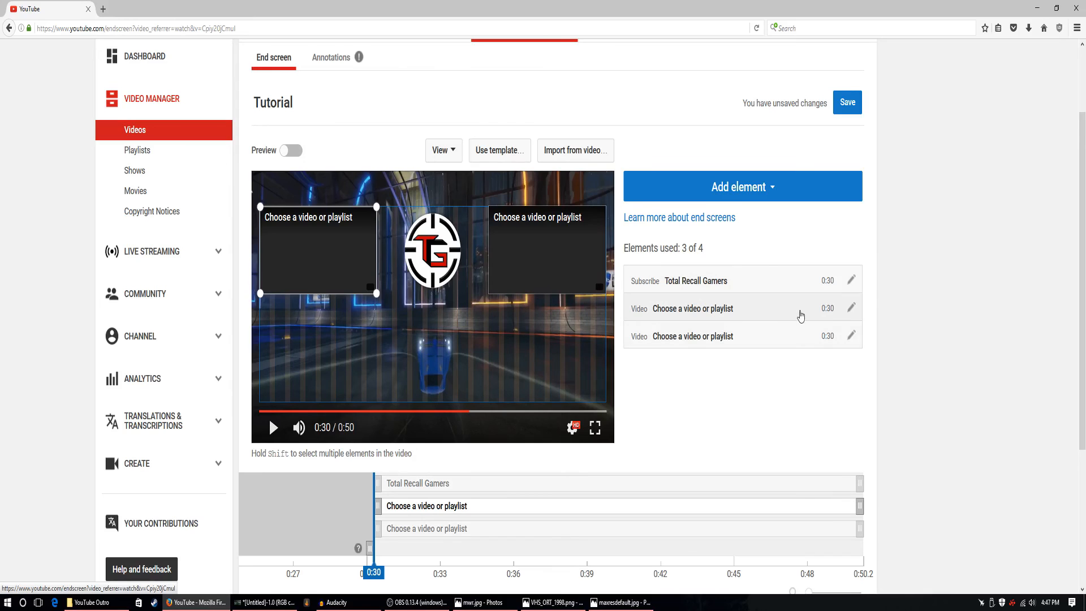
{"action": "left_click", "coordinate": [851, 308]}
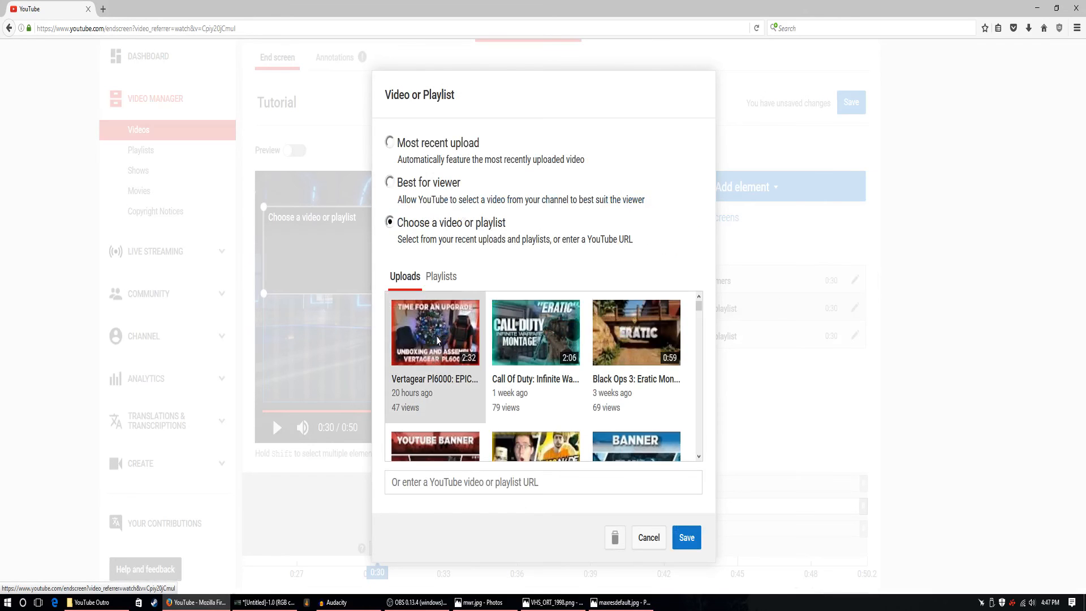
{"action": "left_click", "coordinate": [687, 542]}
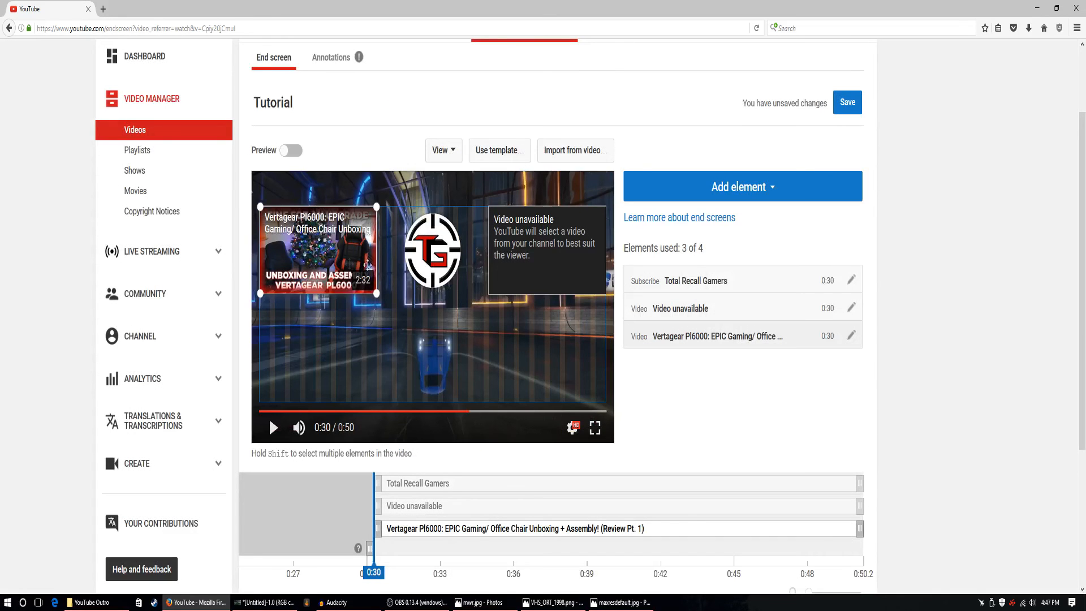
Assign the upload "How to: Audacity Create Sexy Vocals for Voice Overs for FREE! (2016)" to the video element above the Random Video caption
{"action": "left_click", "coordinate": [573, 256]}
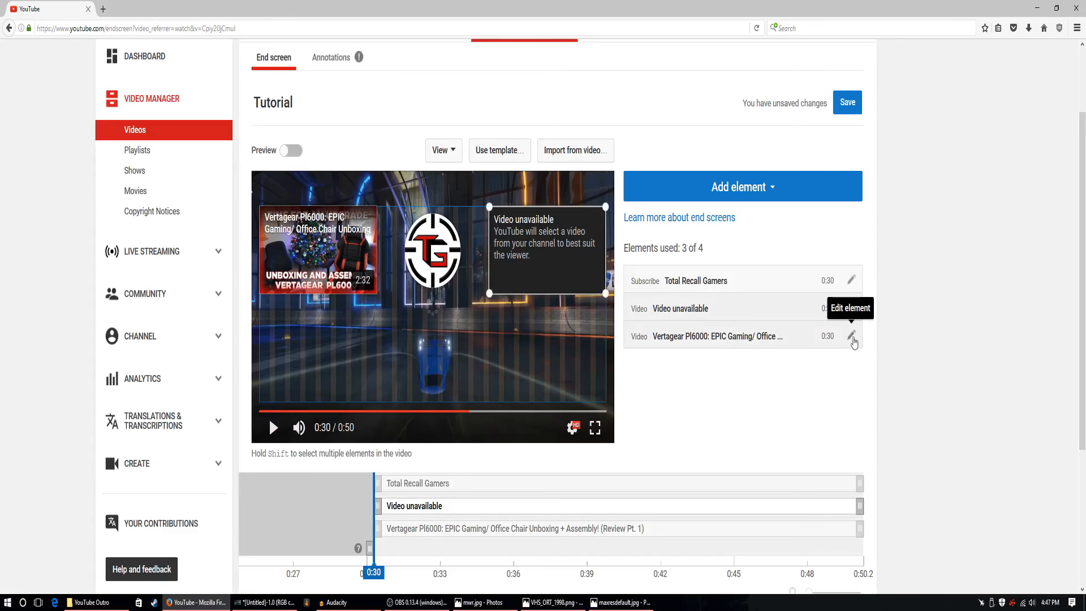
{"action": "left_click", "coordinate": [851, 309]}
{"action": "scroll", "coordinate": [648, 368], "scroll_direction": "down", "scroll_amount": 10}
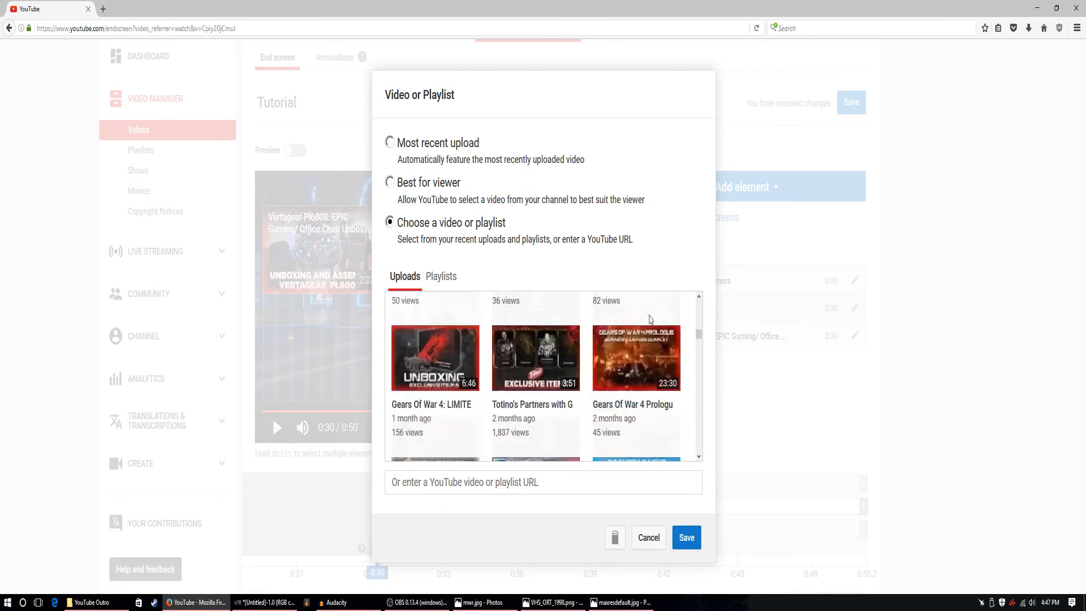
{"action": "scroll", "coordinate": [653, 423], "scroll_direction": "down", "scroll_amount": 5}
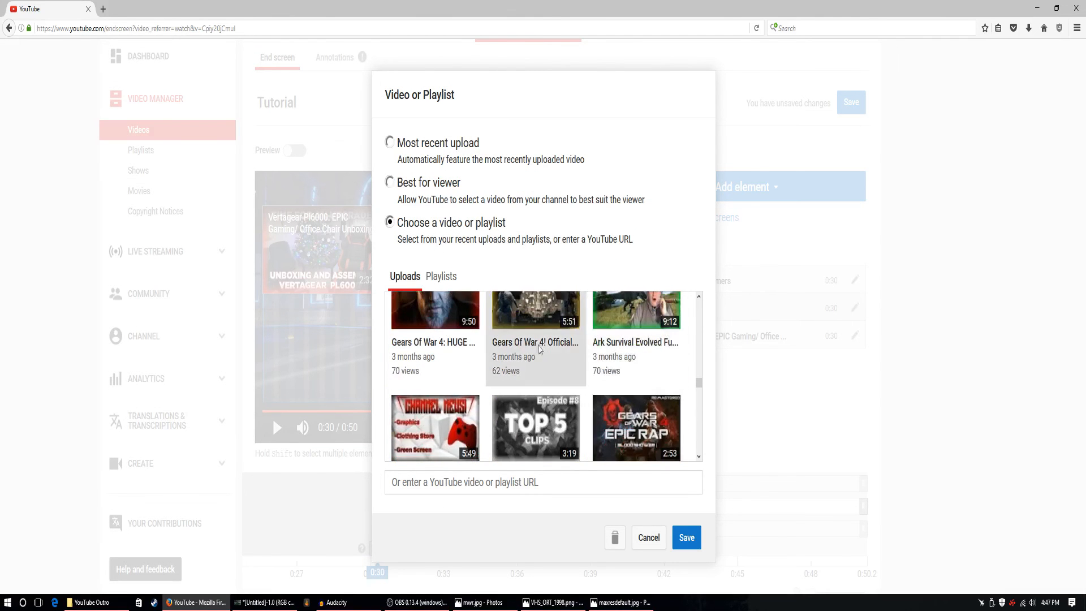
{"action": "scroll", "coordinate": [442, 385], "scroll_direction": "down", "scroll_amount": 4}
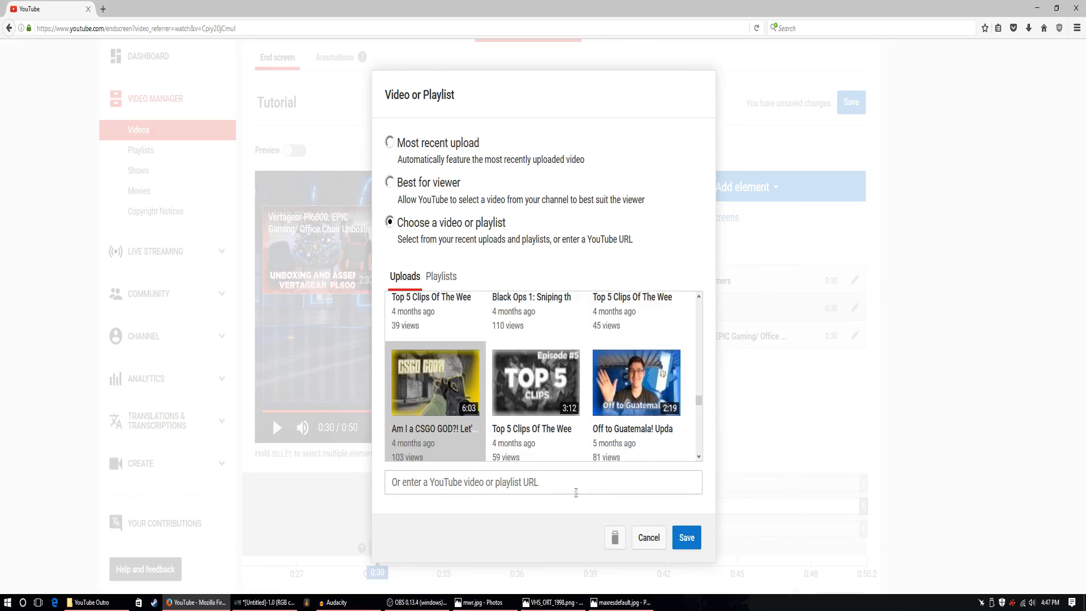
{"action": "left_click", "coordinate": [411, 354]}
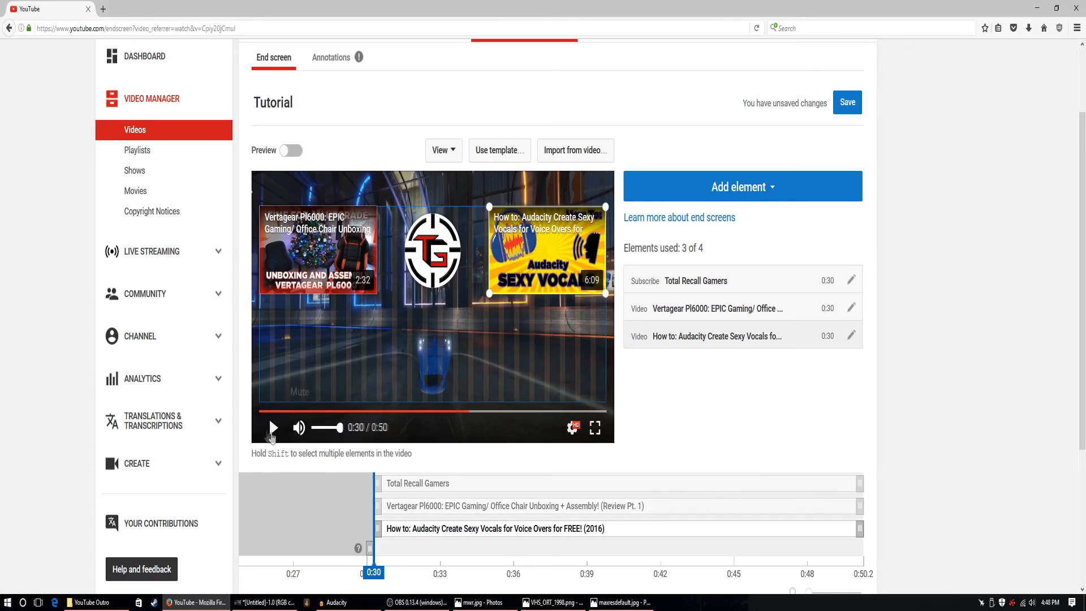
Play the preview to the outro and set the start of the subscribe element and both video elements to 0:40
{"action": "left_click", "coordinate": [274, 428]}
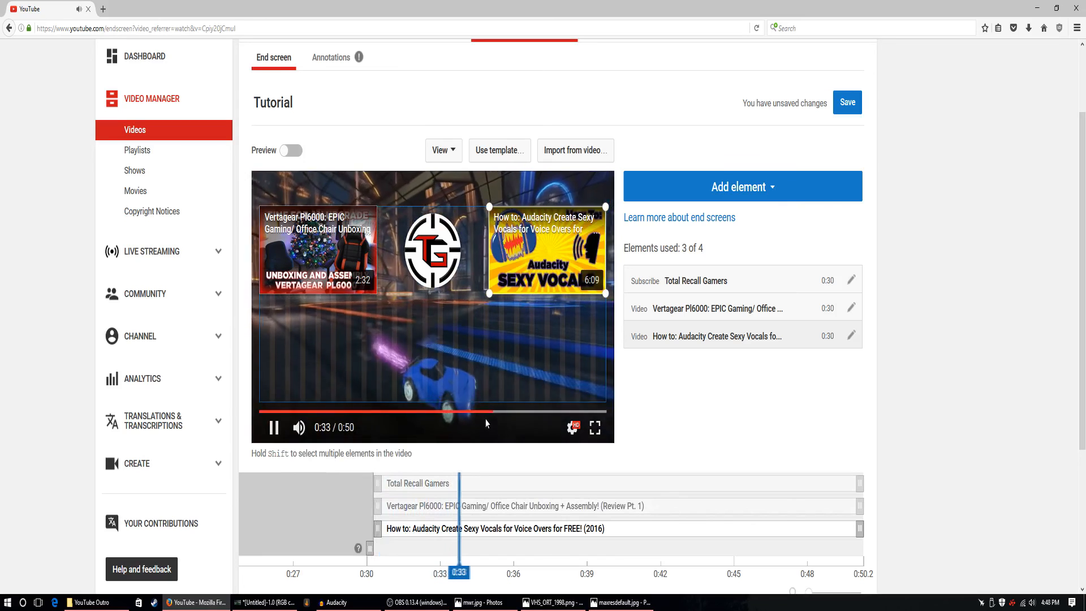
{"action": "left_click", "coordinate": [274, 429]}
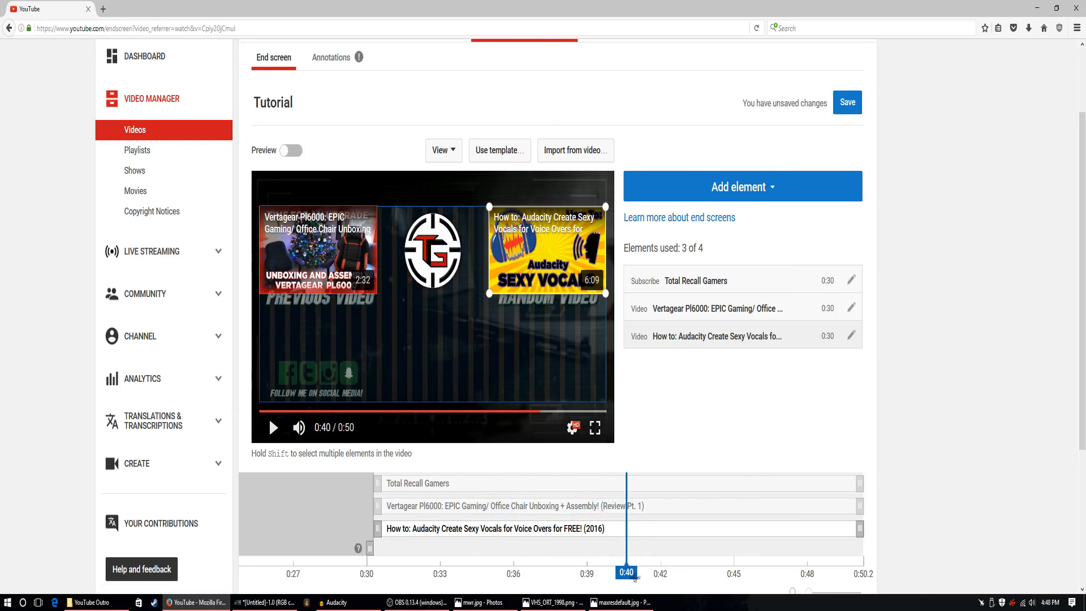
{"action": "left_click_drag", "start_coordinate": [379, 483], "coordinate": [619, 482]}
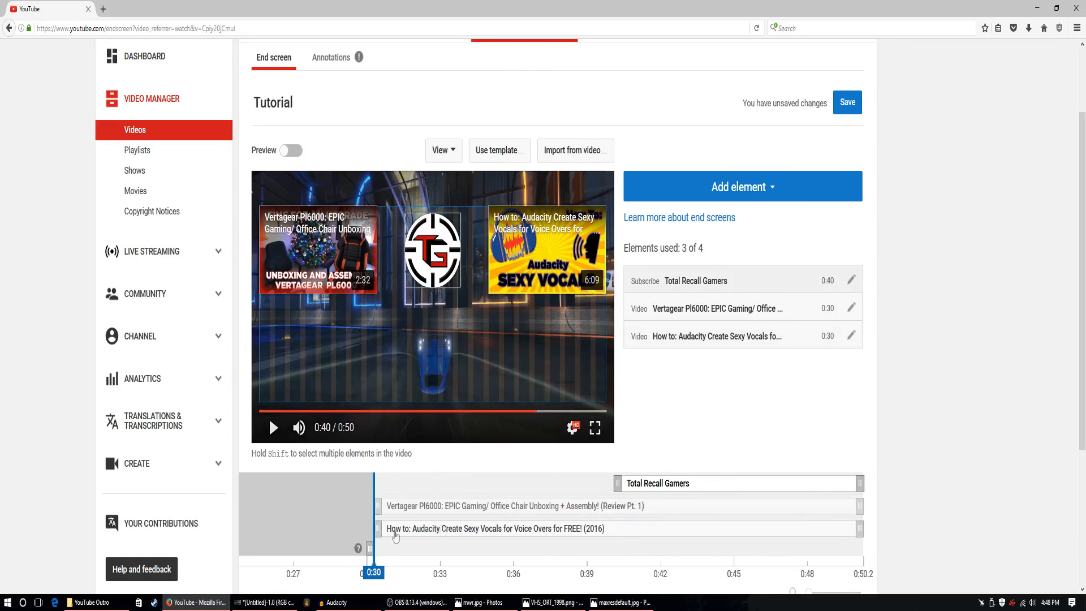
{"action": "left_click_drag", "start_coordinate": [379, 506], "coordinate": [619, 501]}
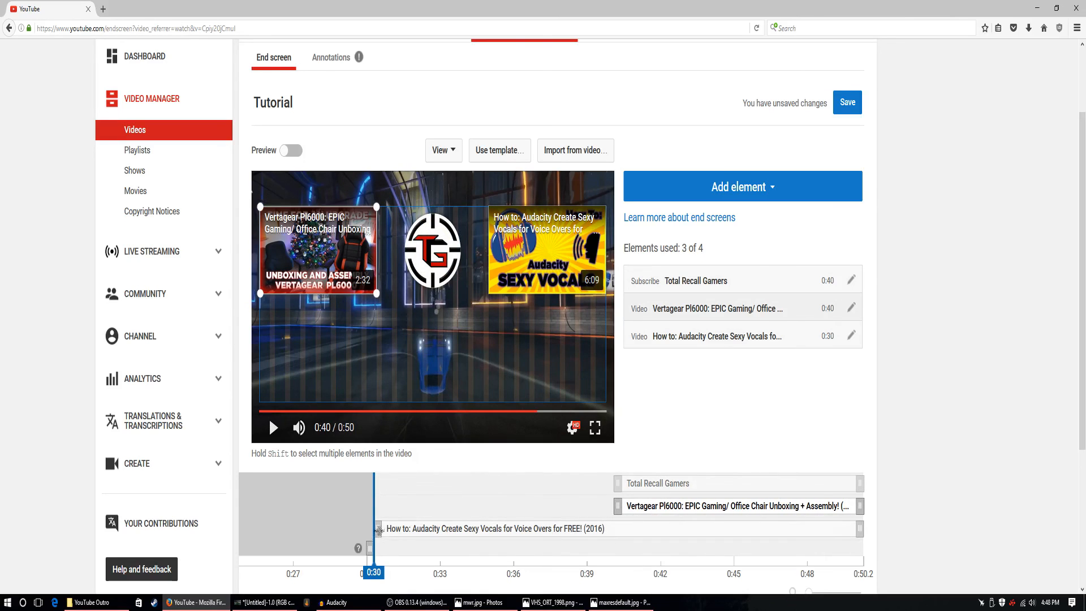
{"action": "left_click_drag", "start_coordinate": [377, 528], "coordinate": [619, 521]}
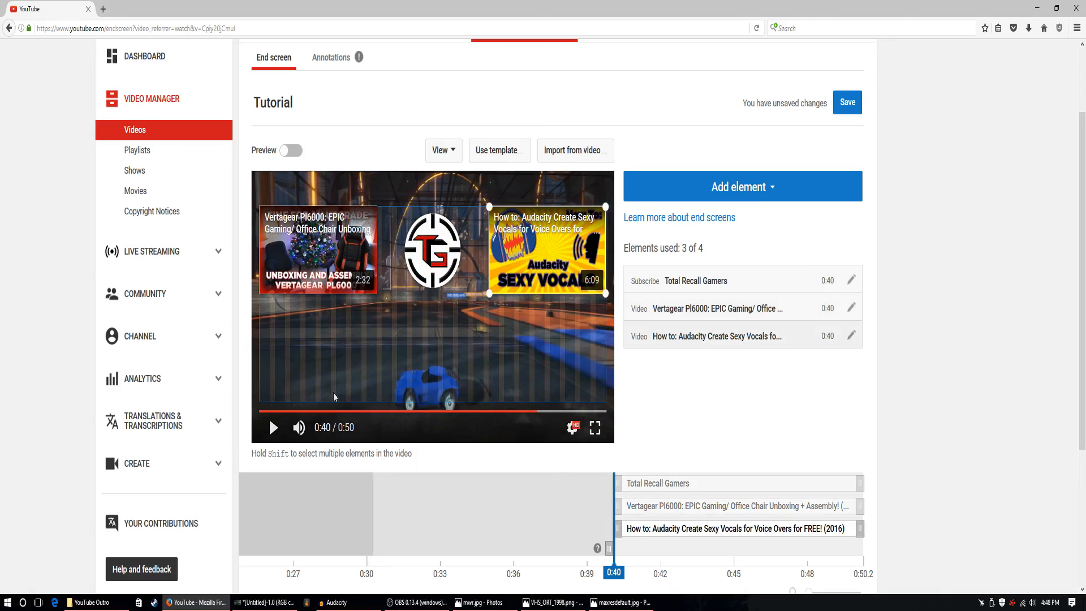
Play the preview briefly to check the element timing, pause at 0:41, and save the end screen
{"action": "left_click", "coordinate": [274, 428]}
{"action": "left_click", "coordinate": [272, 425]}
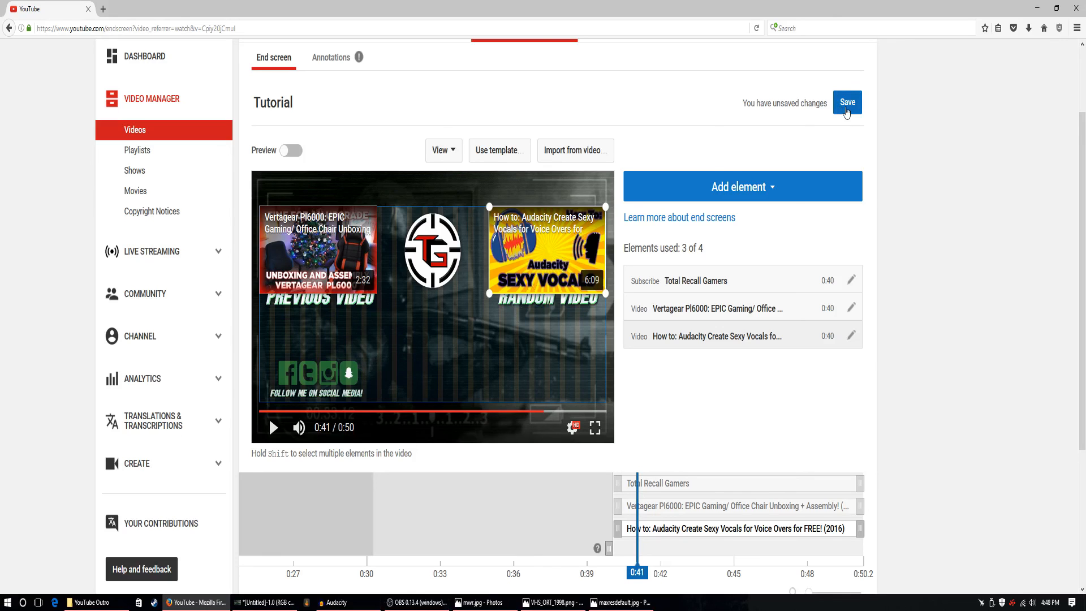
{"action": "left_click", "coordinate": [847, 112]}
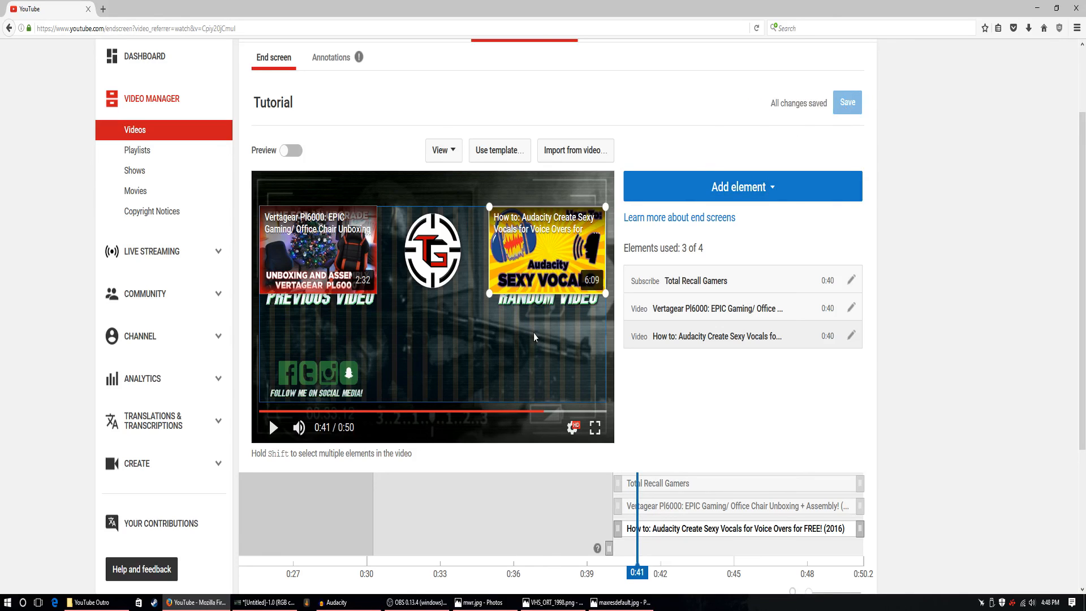